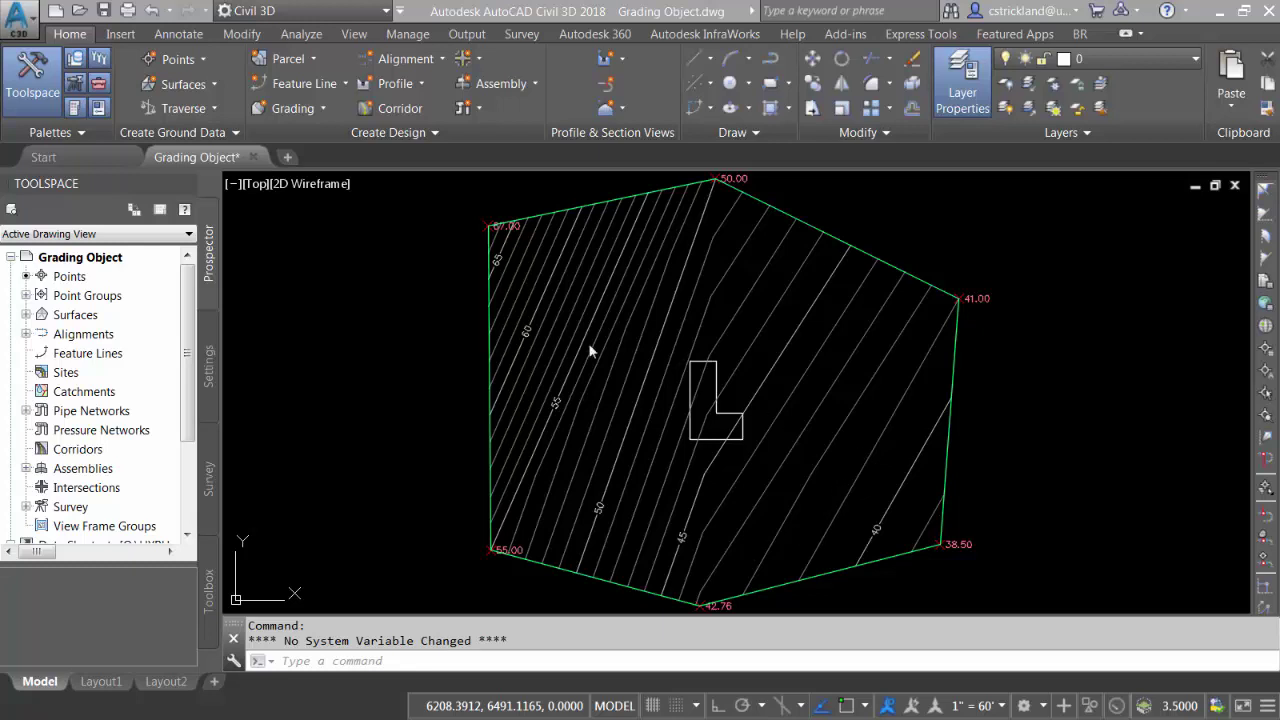
# - Examine the EG surface and the list of survey points in the drawing's project tree
pyautogui.click(26, 315)
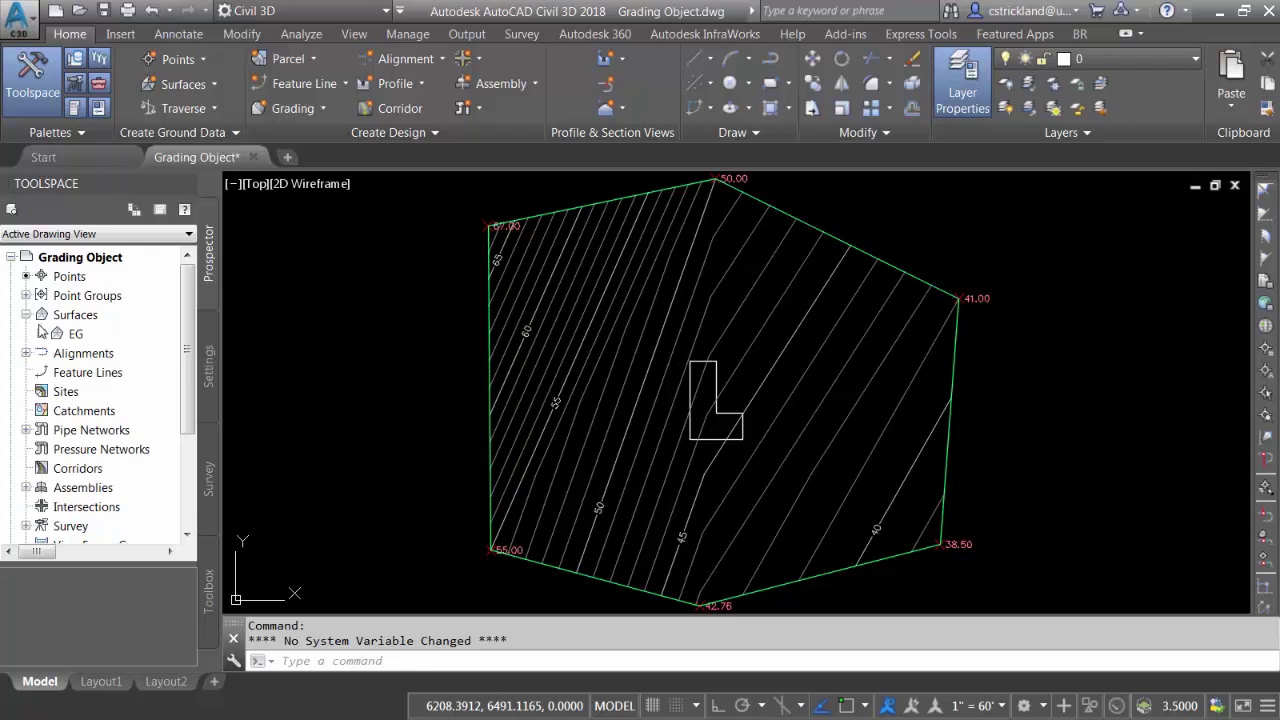
pyautogui.click(70, 336)
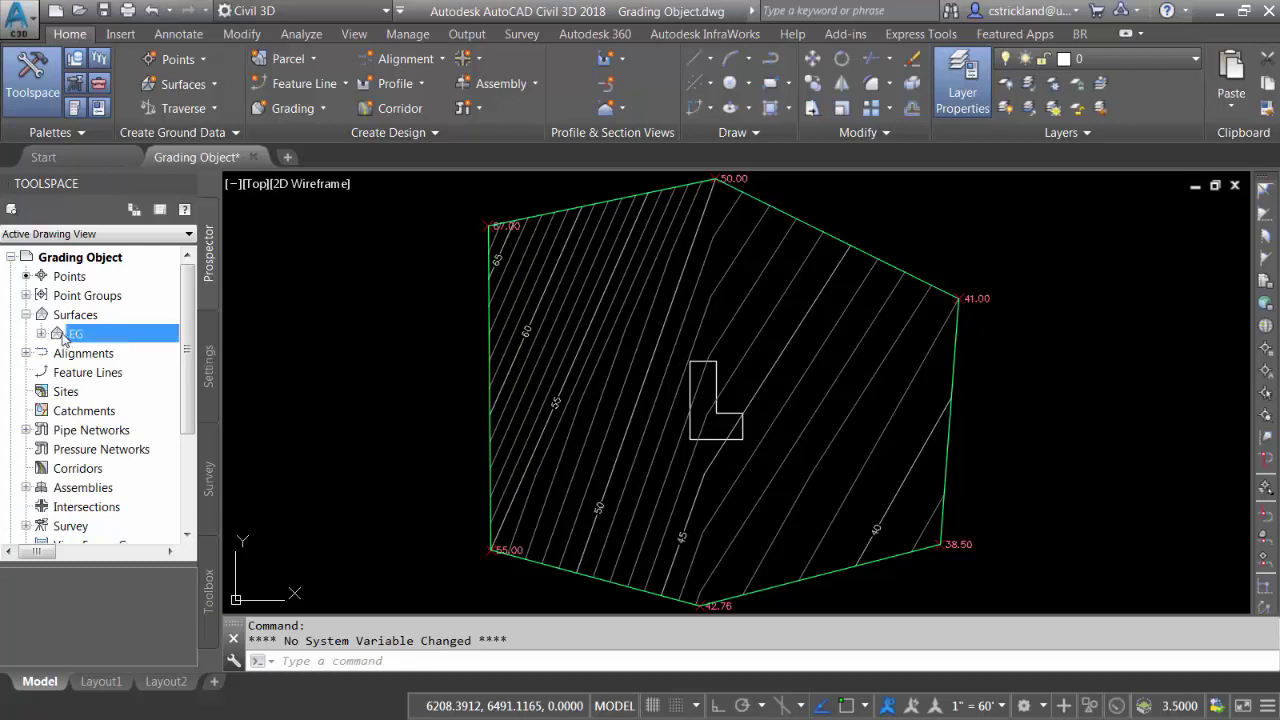
pyautogui.click(66, 277)
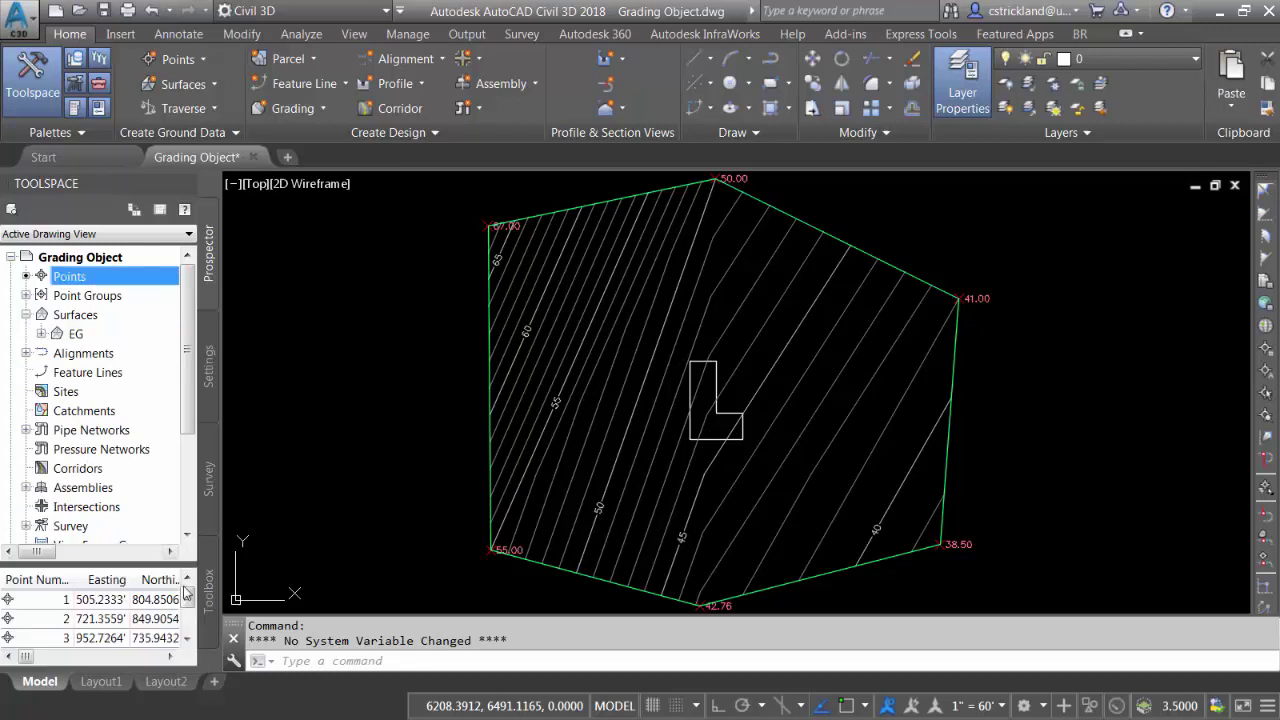
pyautogui.moveTo(187, 605)
pyautogui.mouseDown()
pyautogui.moveTo(187, 618)
pyautogui.moveTo(193, 597)
pyautogui.mouseUp()
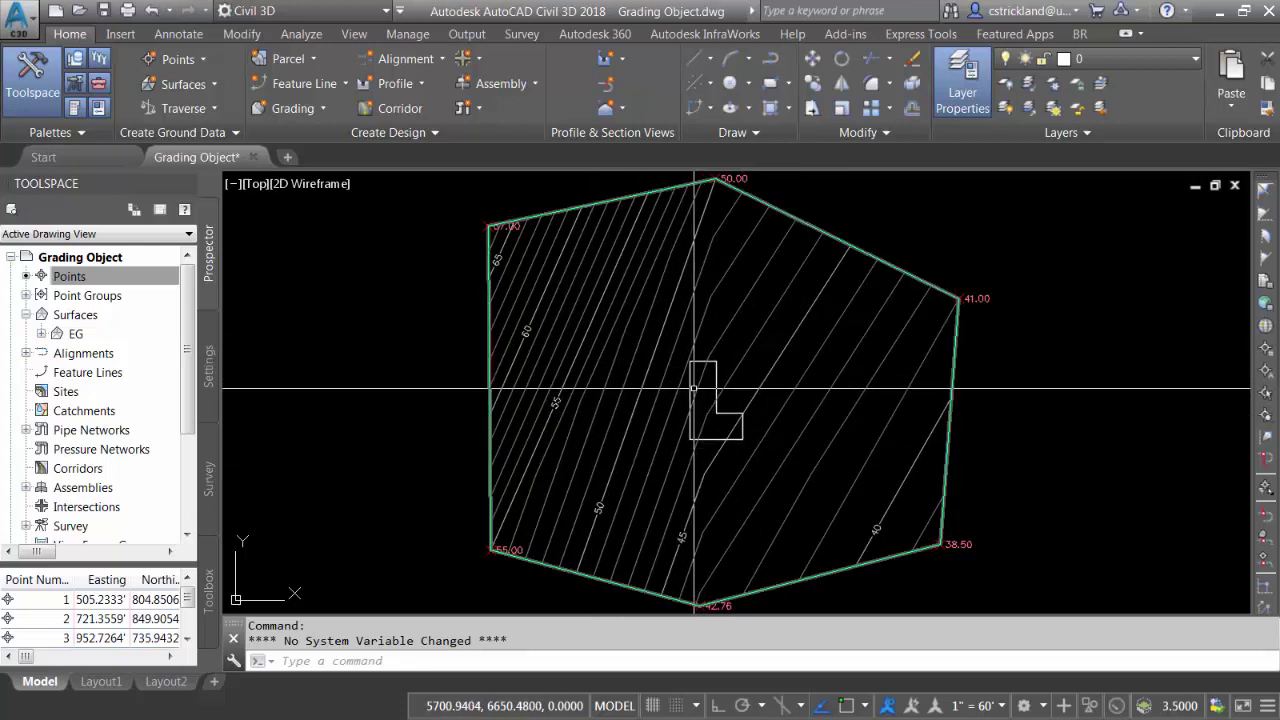
# - Convert the L-shaped polyline into a feature line named Pond Bottom in Site 1, using the Basic Feature Line style and erasing the original
pyautogui.scroll(3, 712, 385)
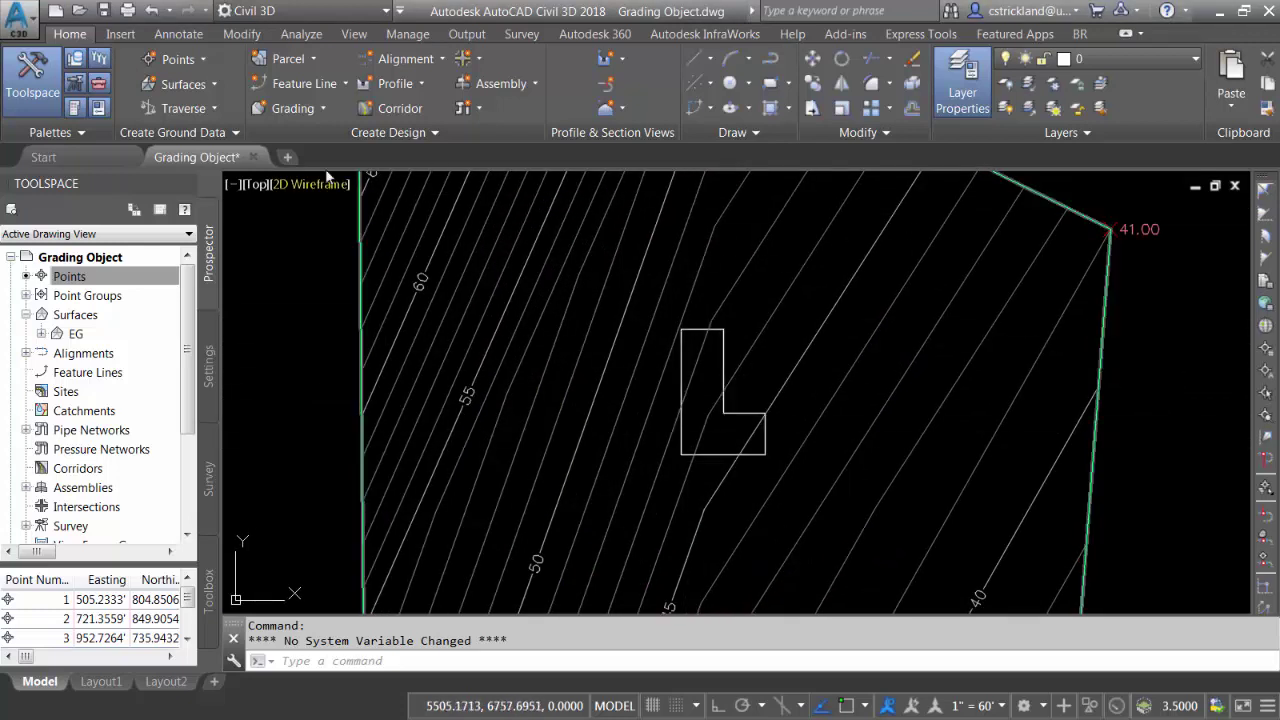
pyautogui.click(305, 85)
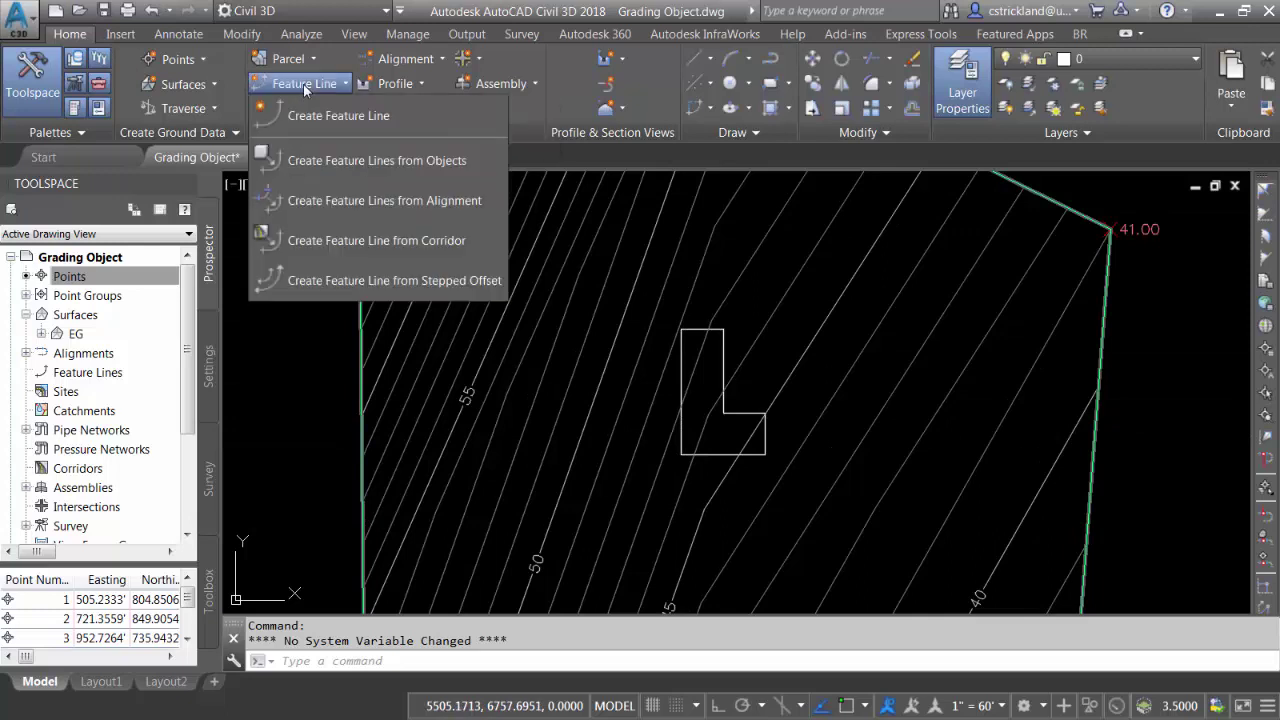
pyautogui.click(389, 166)
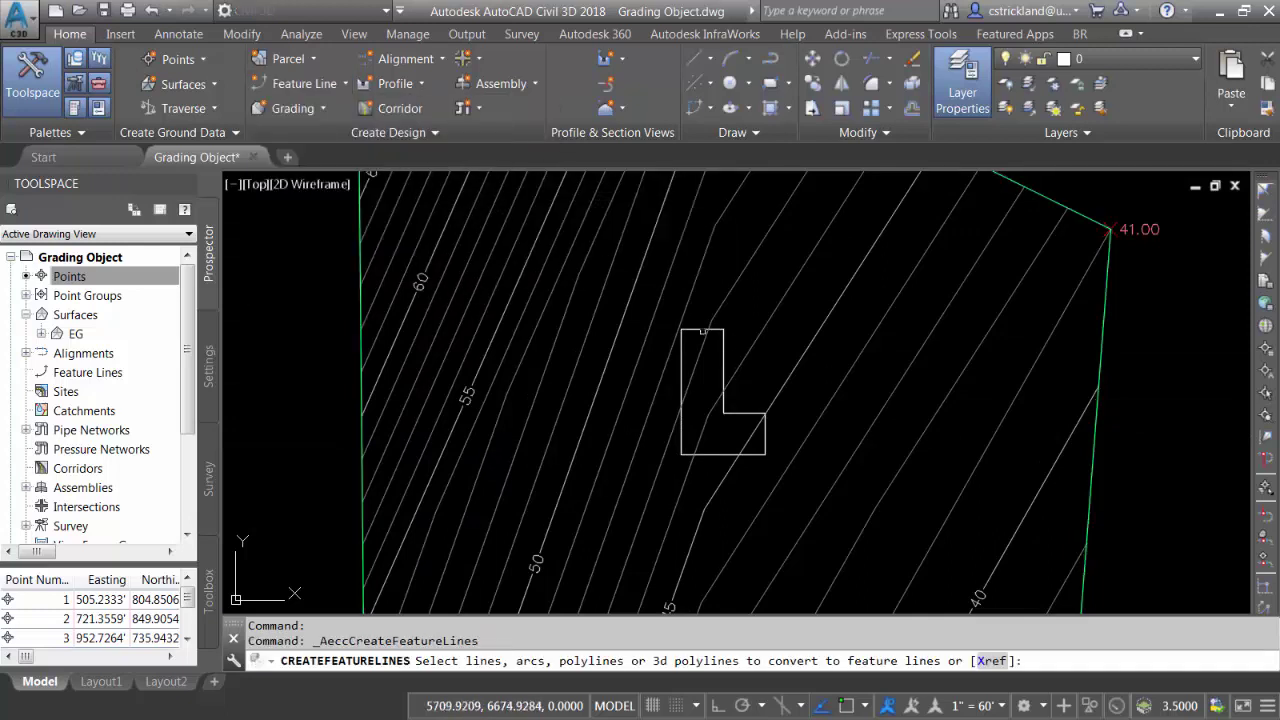
pyautogui.click(688, 329)
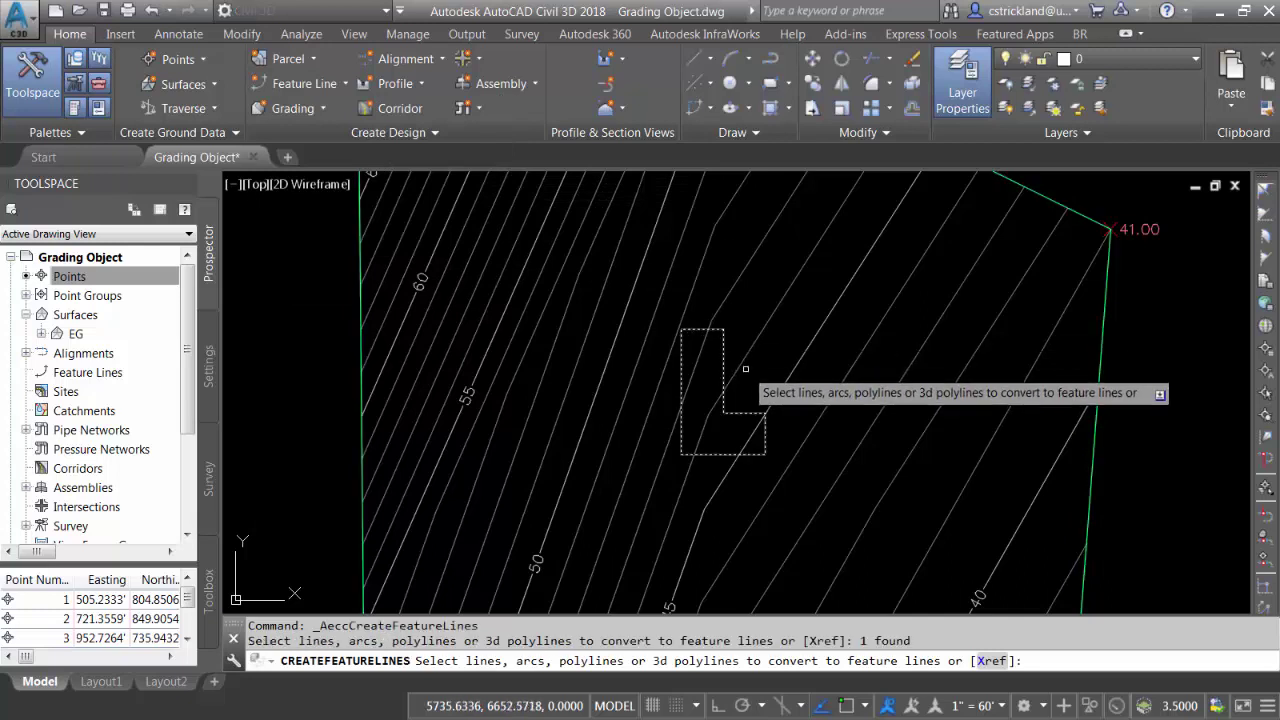
pyautogui.press('Return')
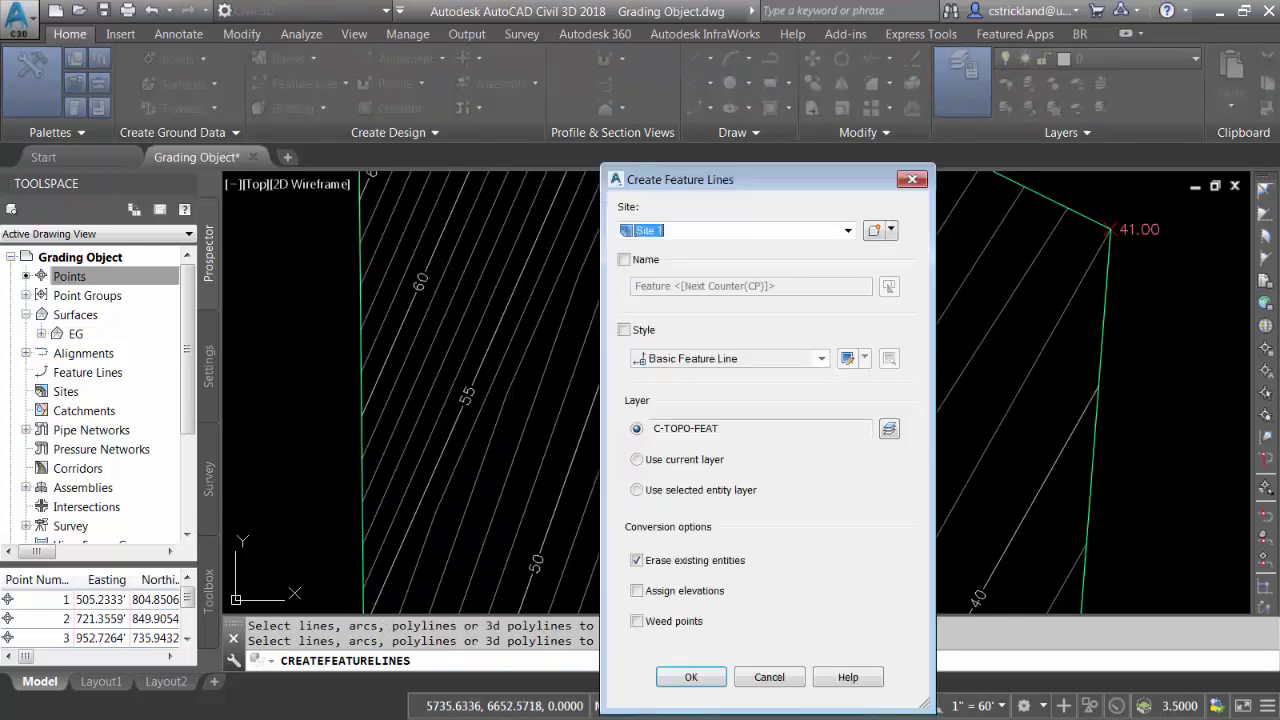
pyautogui.click(625, 260)
pyautogui.moveTo(796, 286); pyautogui.dragTo(632, 286)
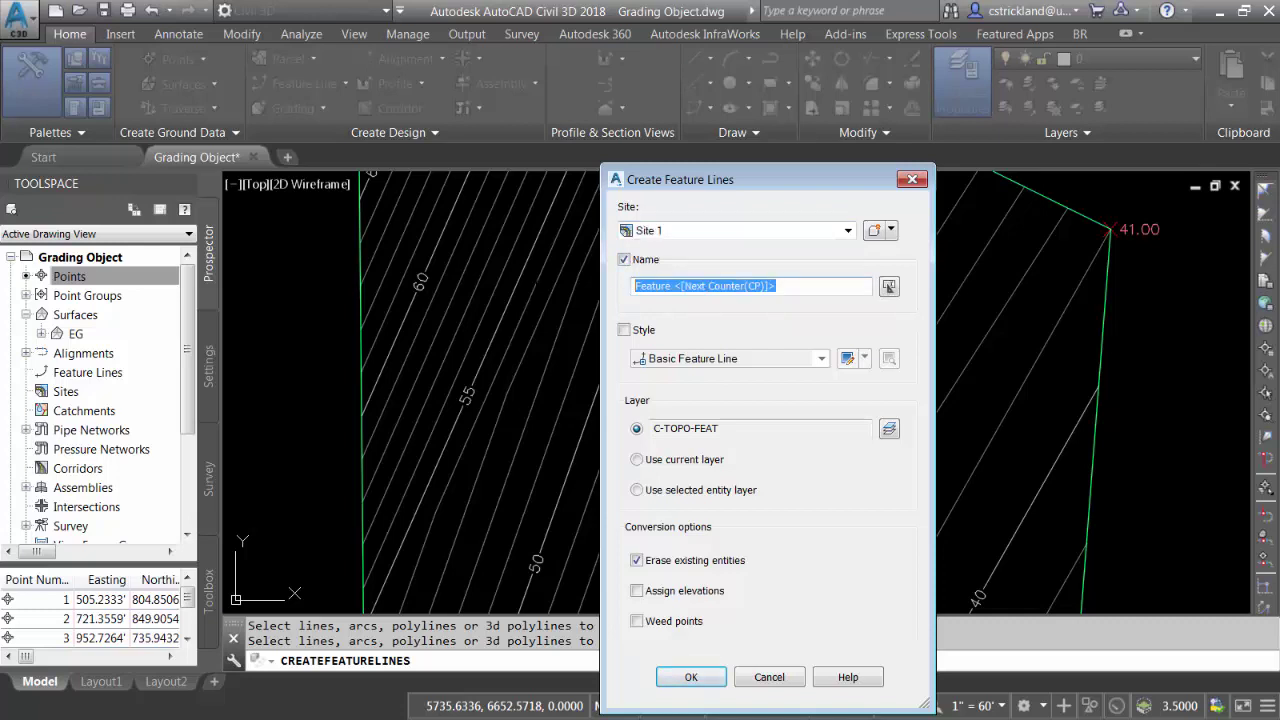
pyautogui.write('Bottom')
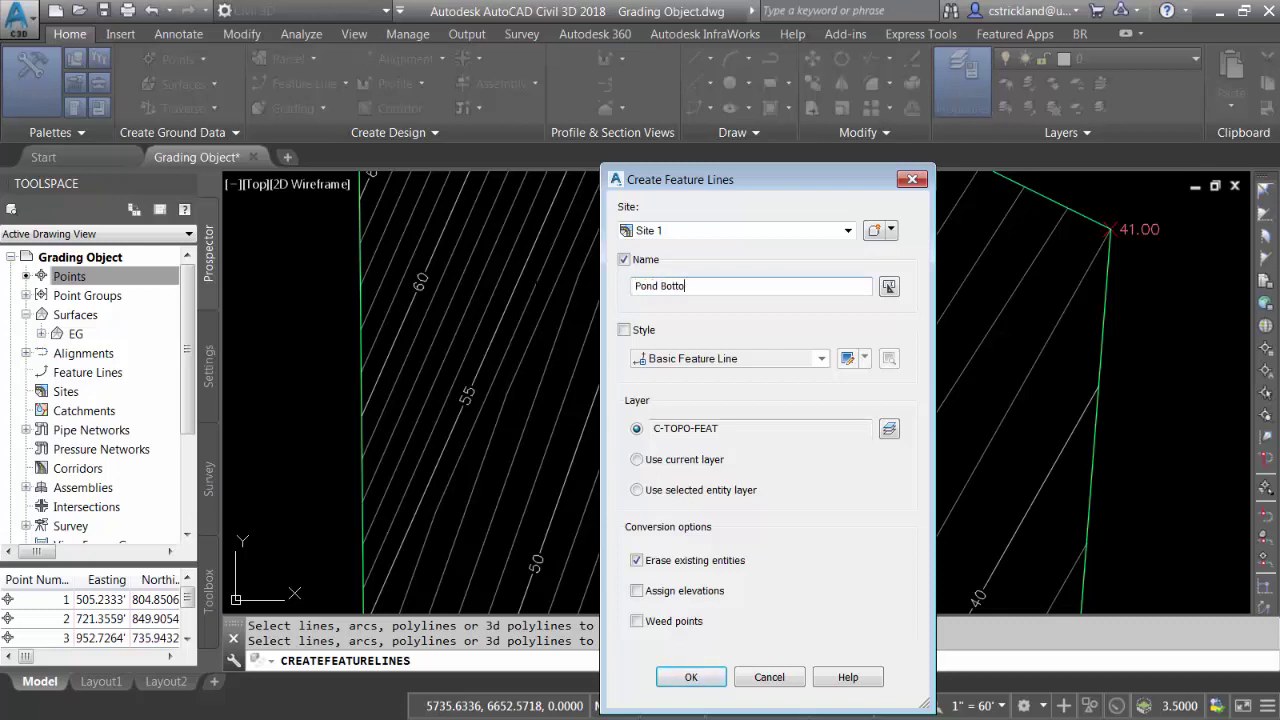
pyautogui.click(625, 330)
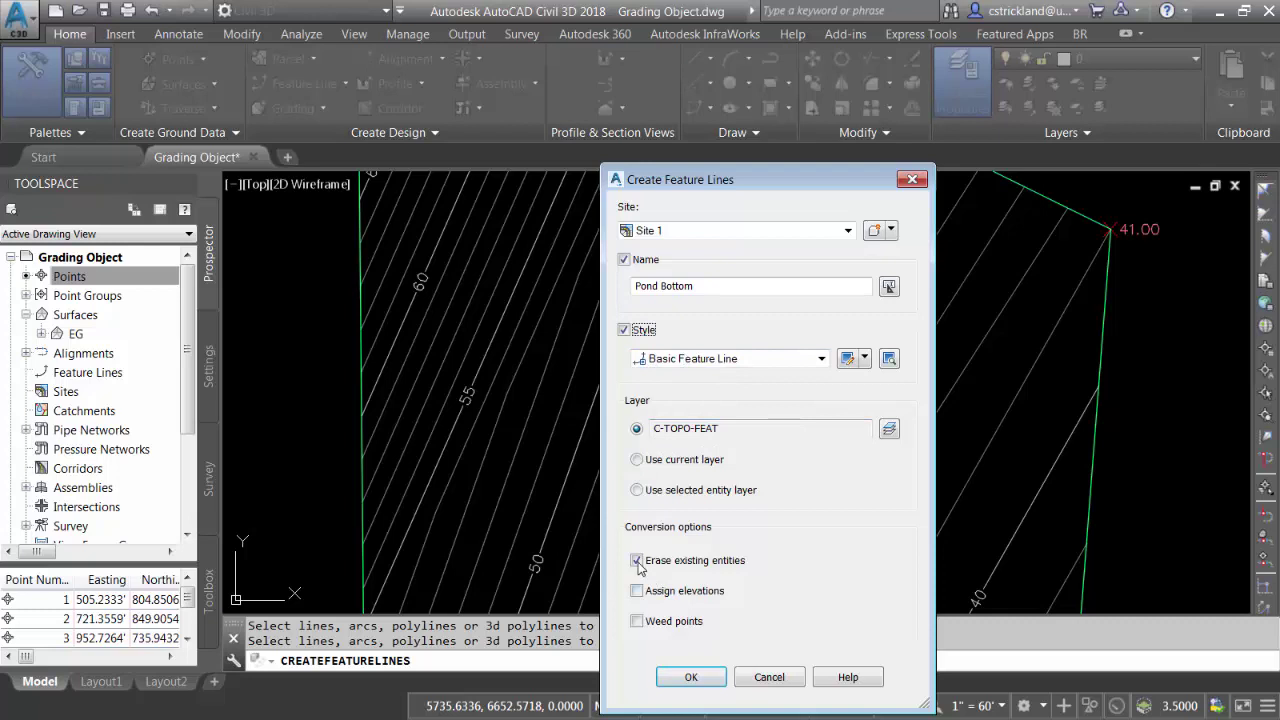
pyautogui.click(688, 678)
pyautogui.click(686, 679)
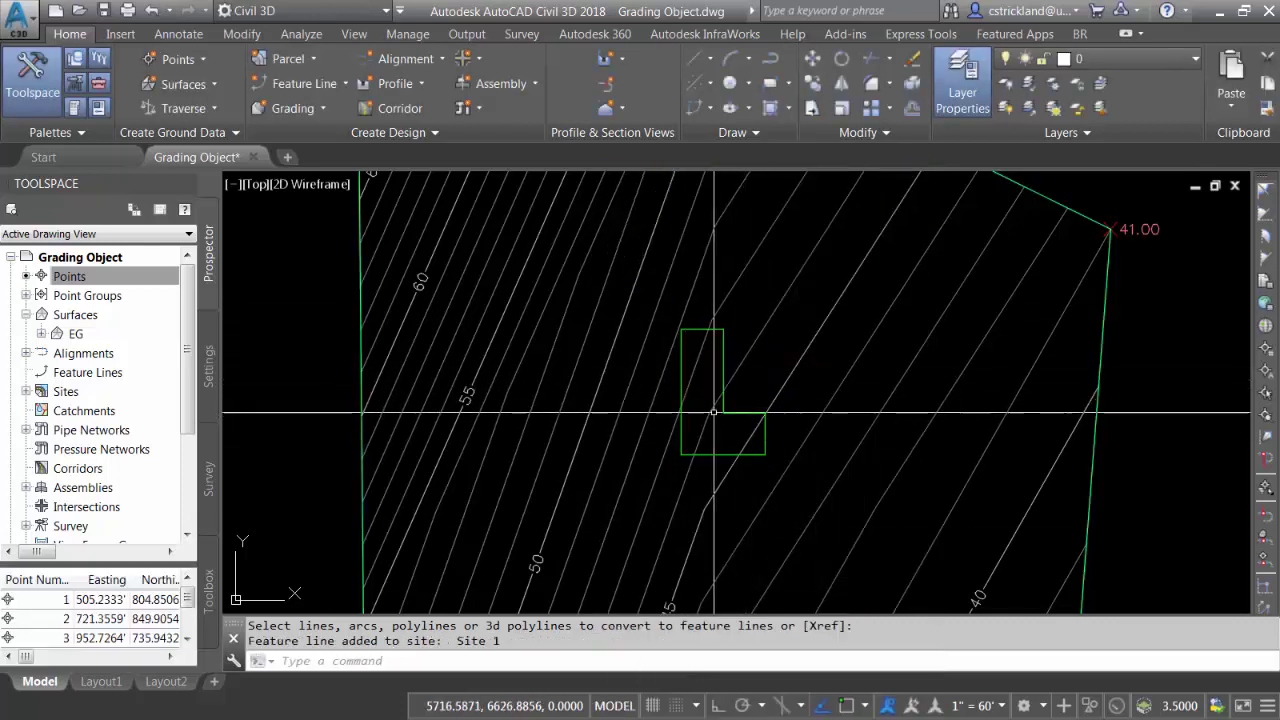
# - Open the Elevation Editor for the L-shaped pond bottom feature line, keep the outline in view, and clear the selection
pyautogui.click(723, 345)
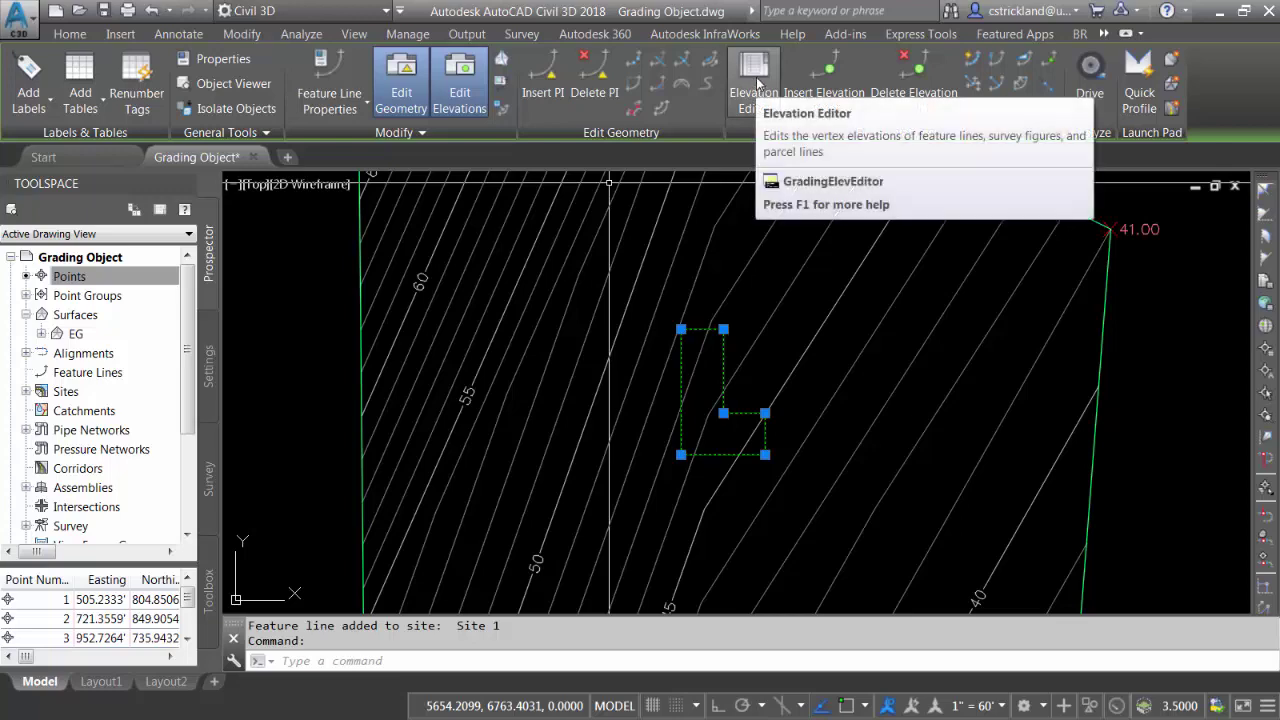
pyautogui.click(755, 84)
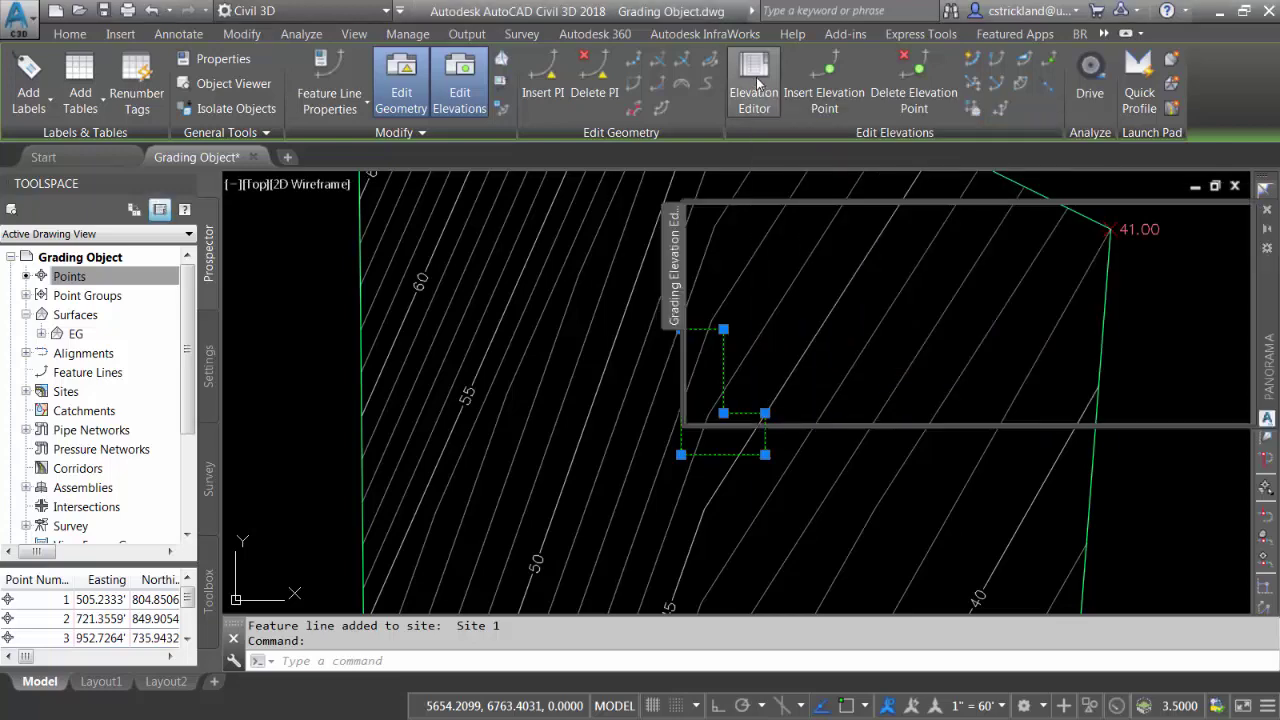
pyautogui.moveTo(553, 393)
pyautogui.mouseDown(button='middle')
pyautogui.moveTo(302, 479)
pyautogui.moveTo(289, 402)
pyautogui.mouseUp(button='middle')
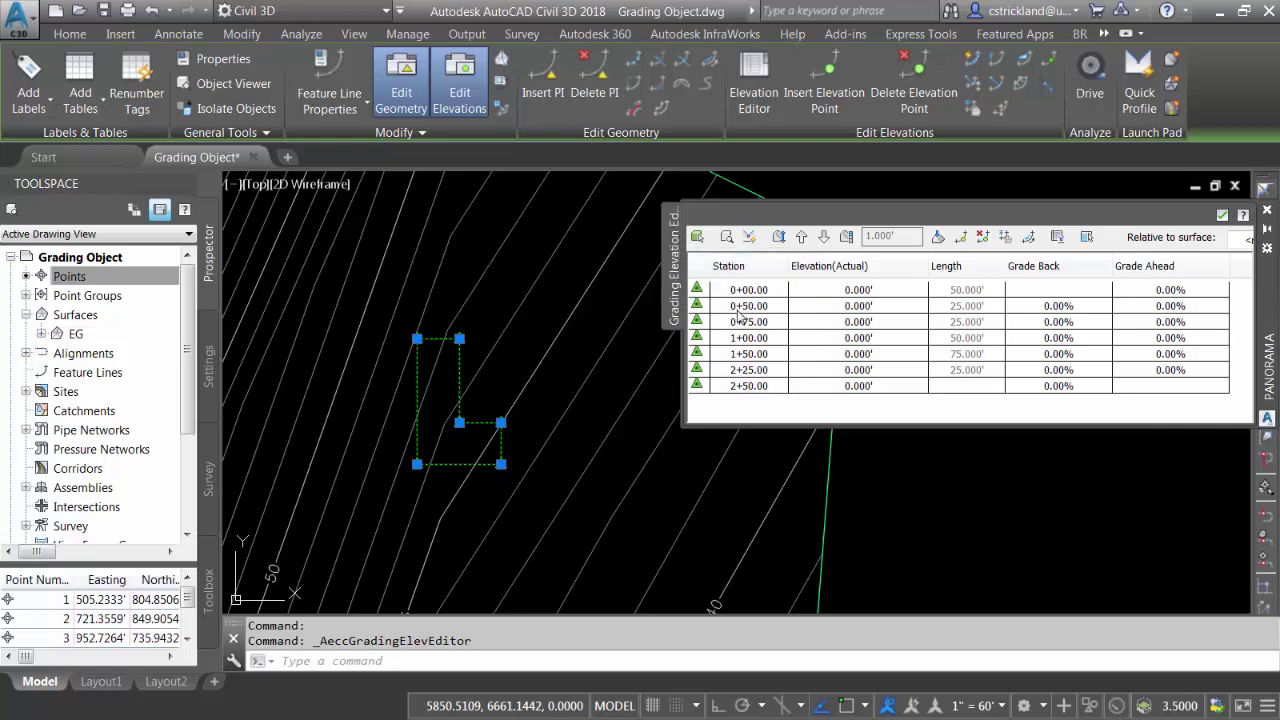
pyautogui.click(555, 384)
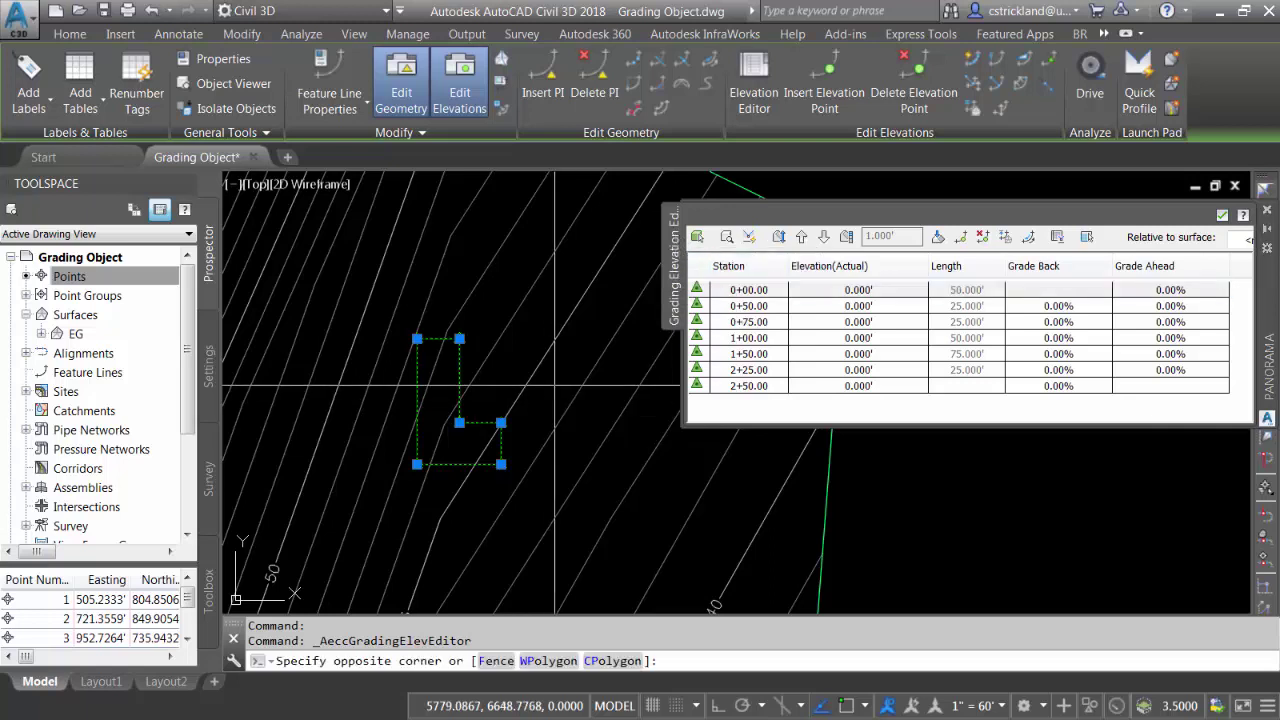
pyautogui.press('Escape')
pyautogui.press('Escape')
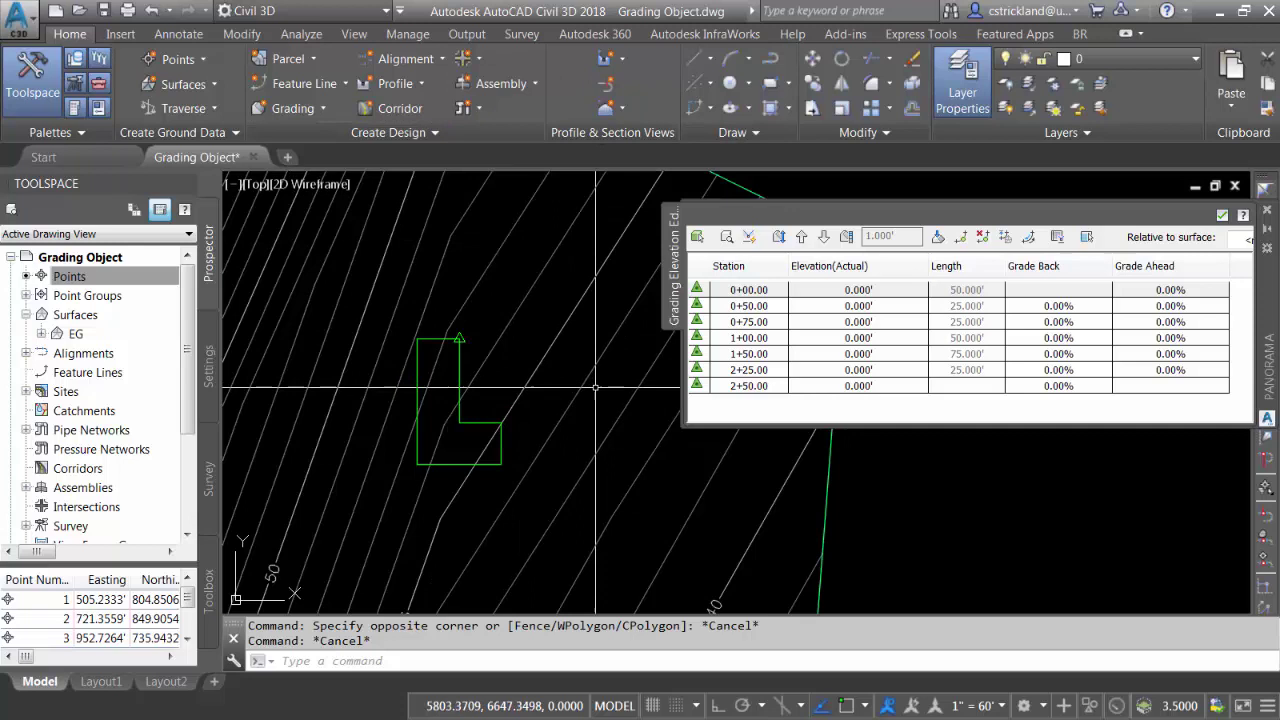
# - Check which corner of the pond bottom feature line each station from 0+00.00 to 2+25.00 marks
pyautogui.click(752, 291)
pyautogui.click(752, 306)
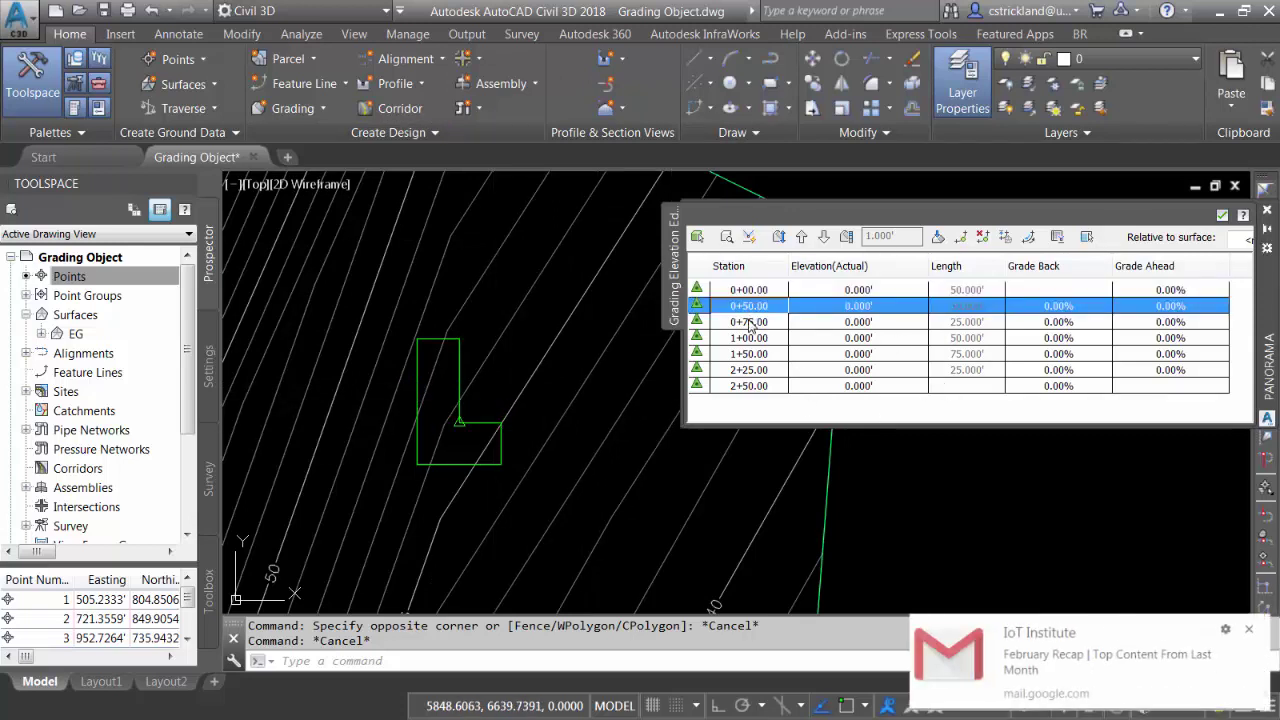
pyautogui.click(752, 322)
pyautogui.click(748, 339)
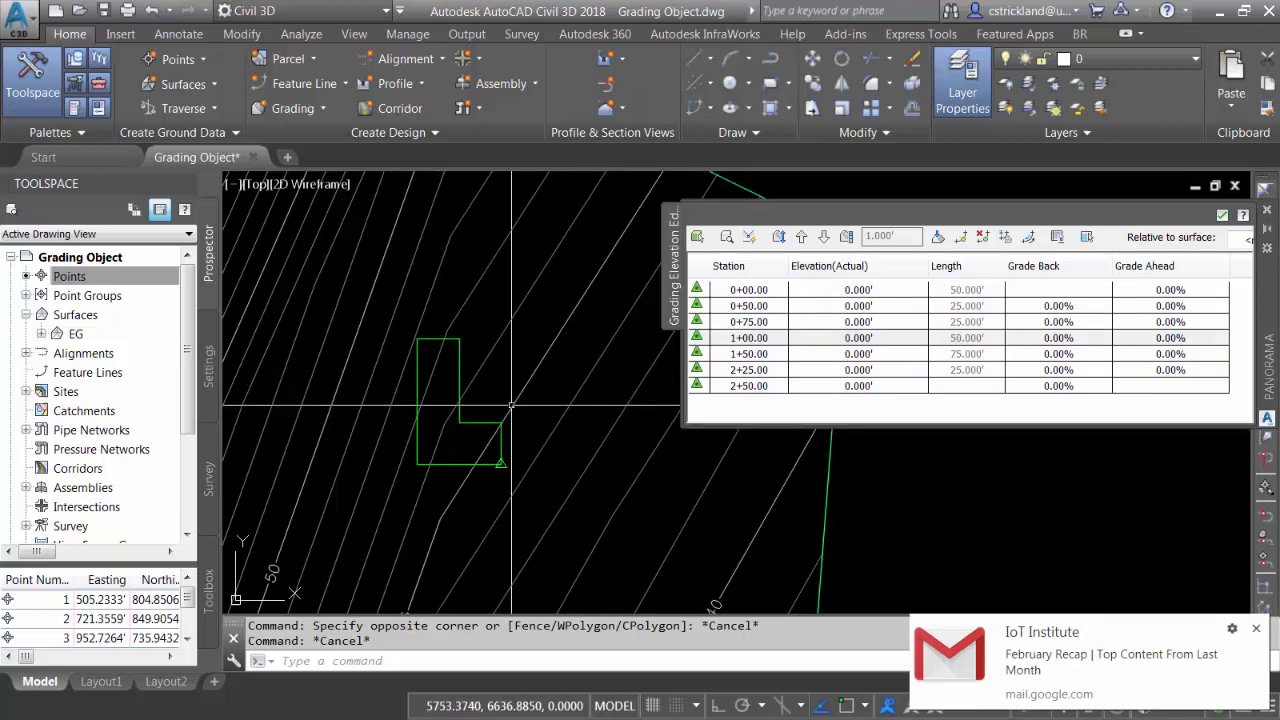
pyautogui.click(745, 354)
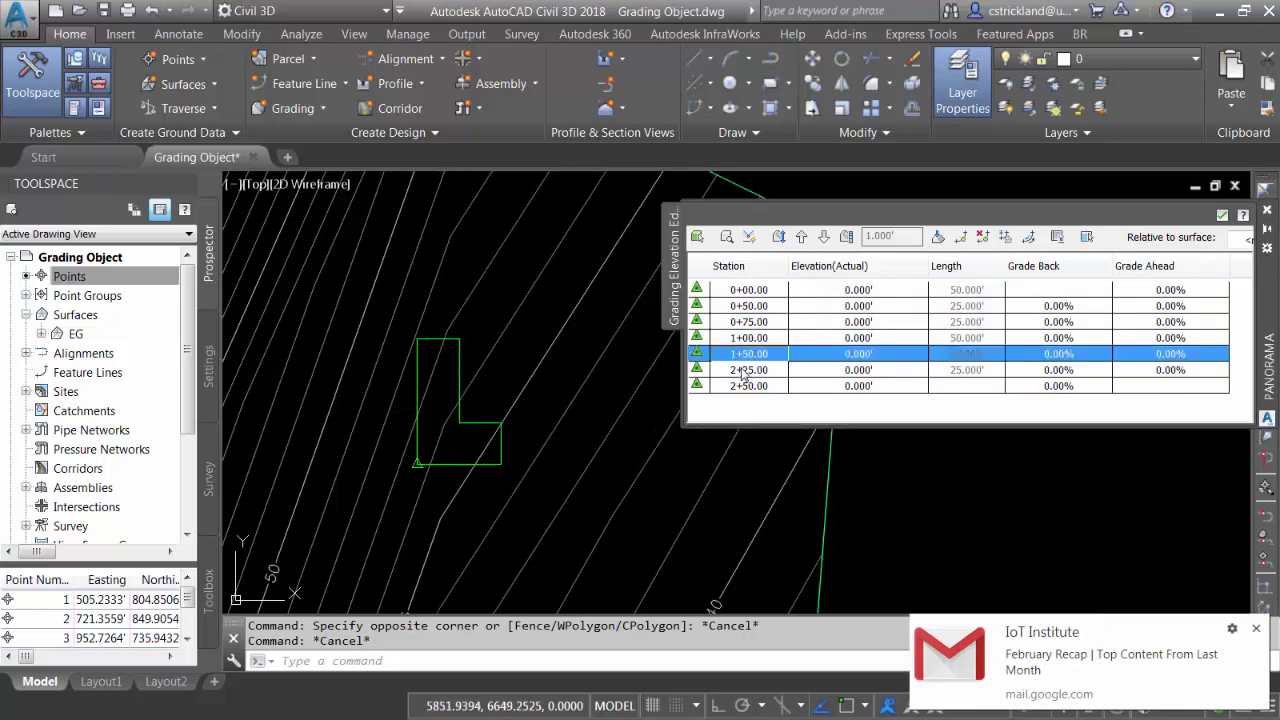
pyautogui.click(744, 370)
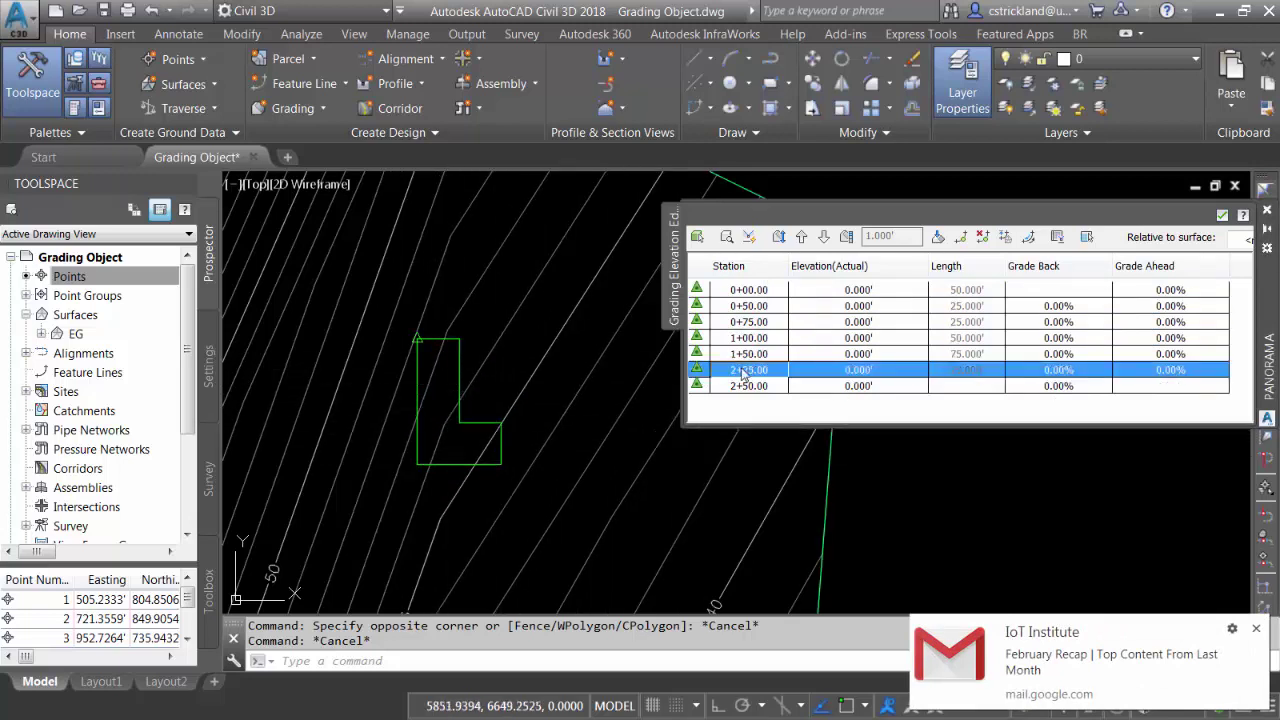
# - Set the elevation of all stations on the pond bottom feature line to 50 feet and close the elevation editor
pyautogui.click(746, 290)
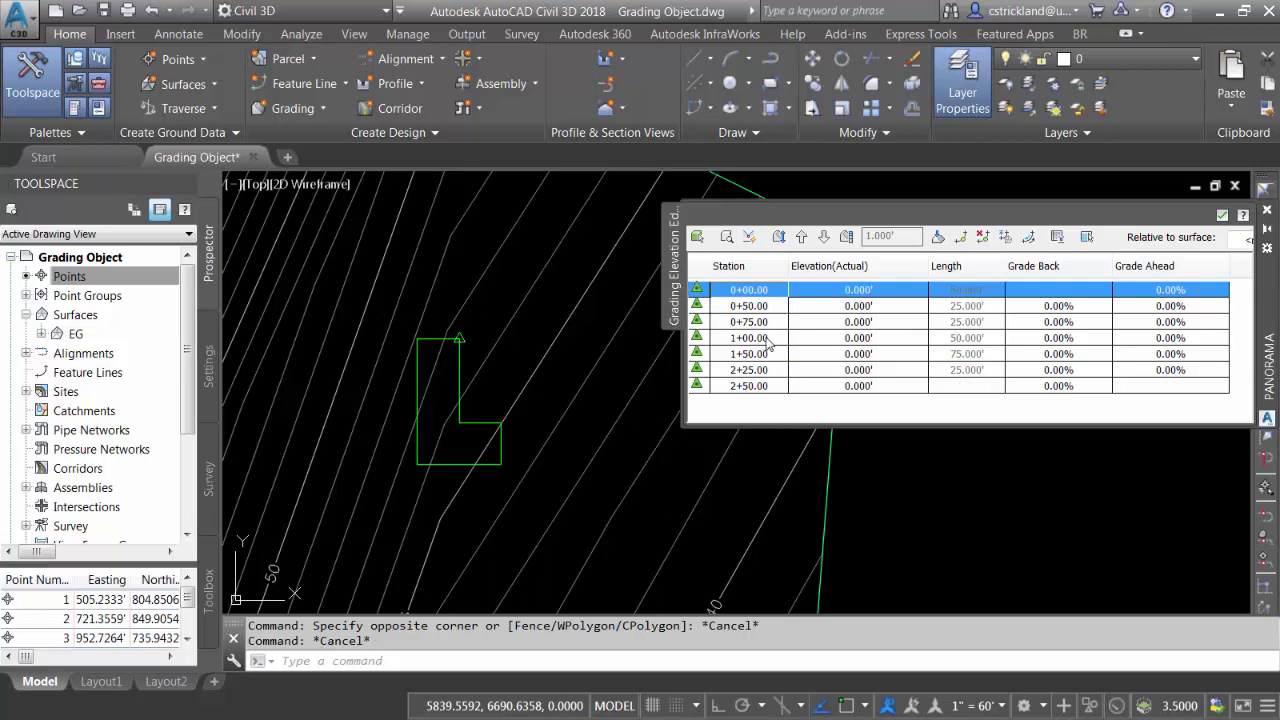
pyautogui.keyDown('shift'); pyautogui.click(757, 388); pyautogui.keyUp('shift')
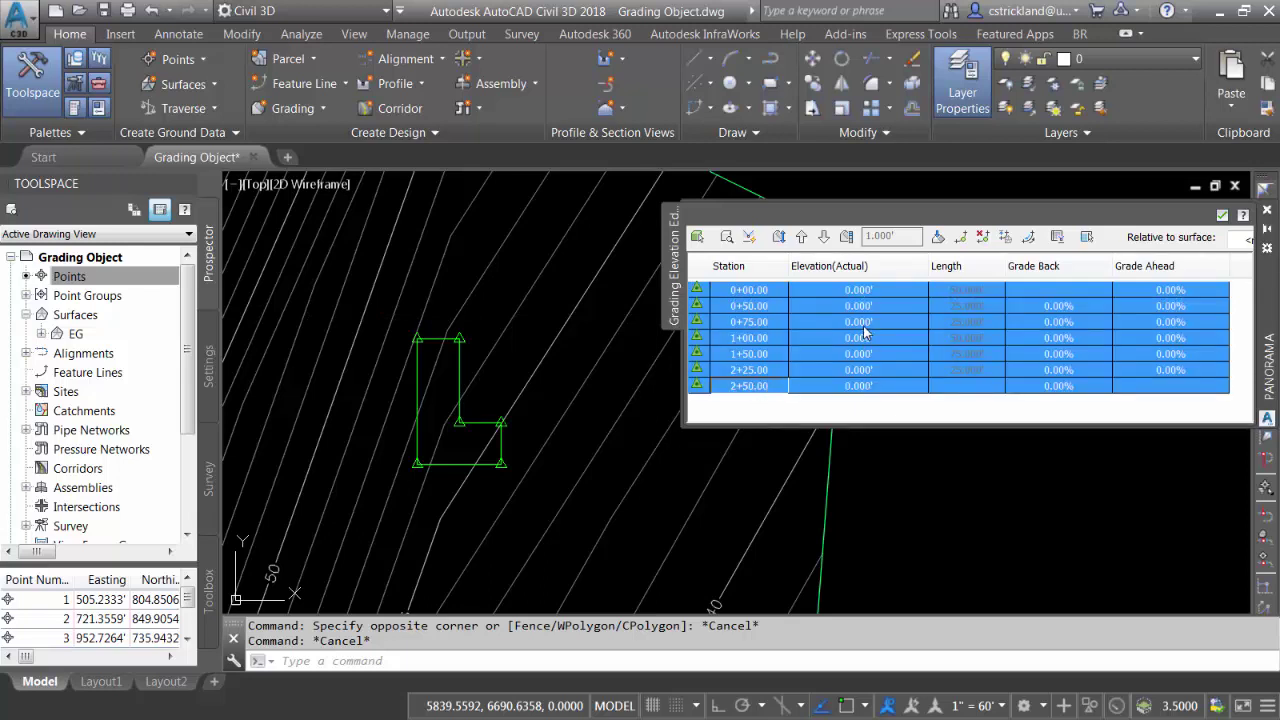
pyautogui.click(863, 325)
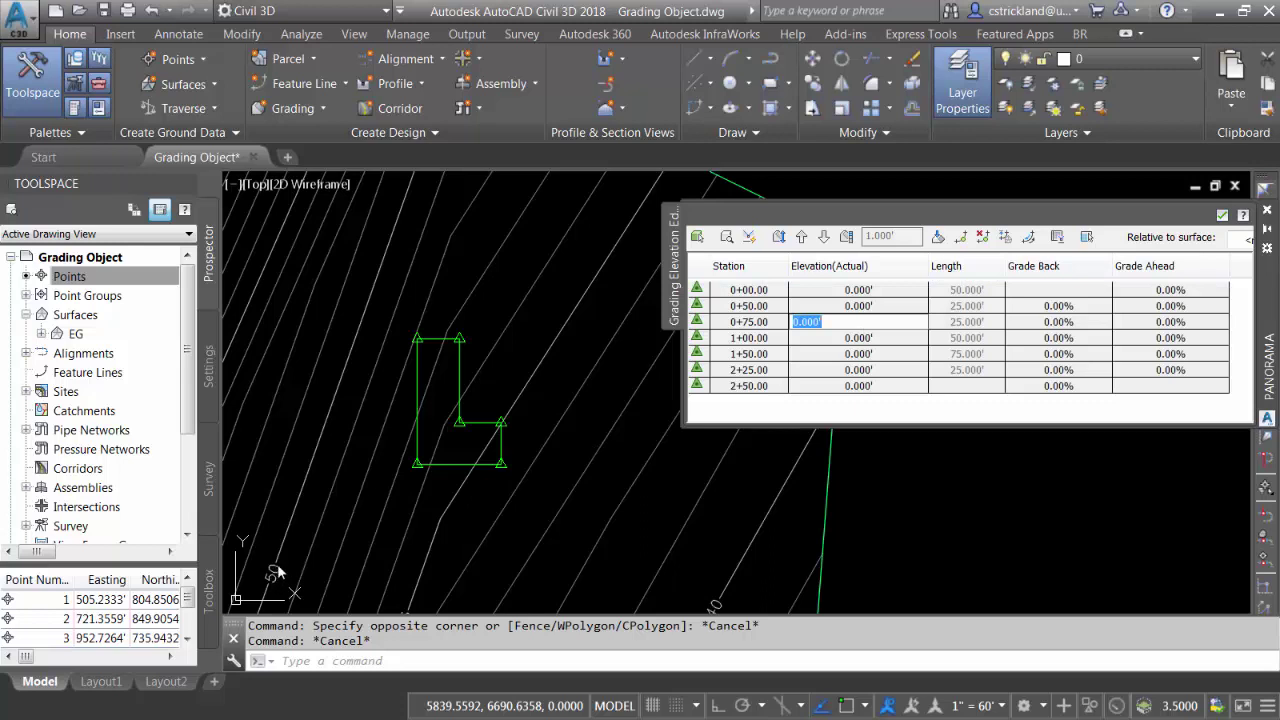
pyautogui.write('50')
pyautogui.press('Return')
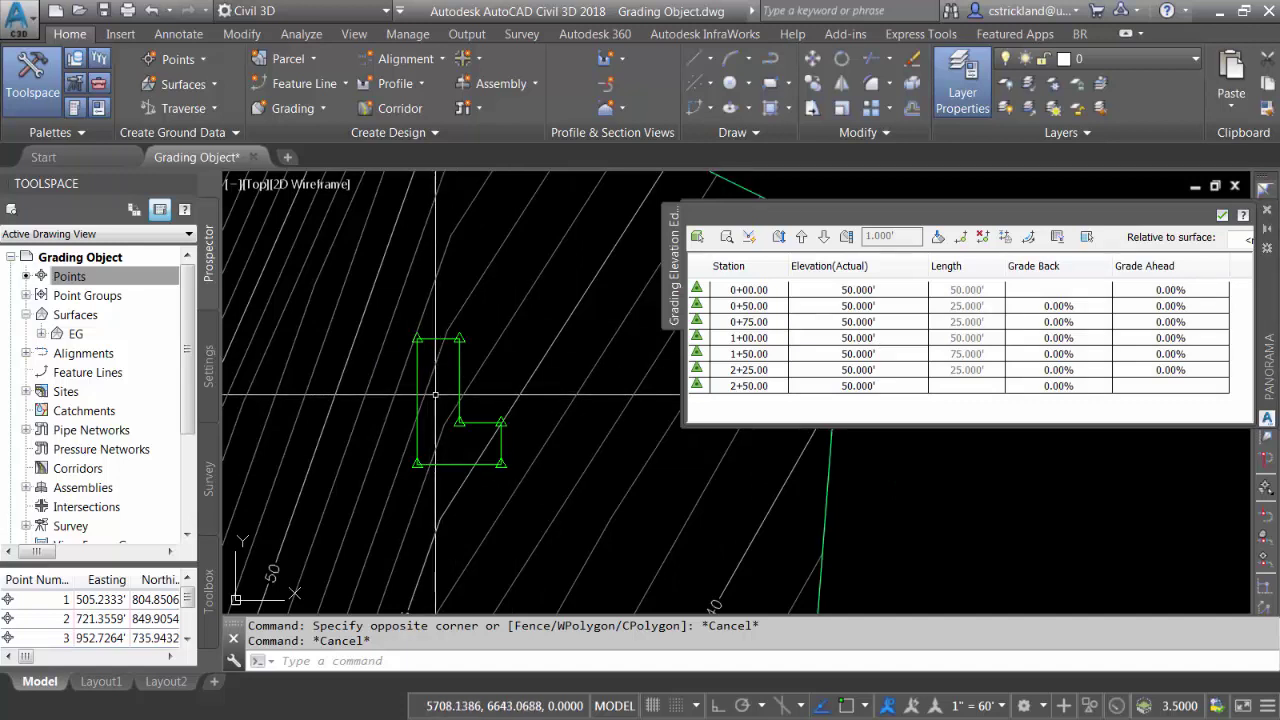
pyautogui.click(1221, 217)
# - Create a grading group named Pond with the Grading Creation Tools, leaving automatic surface creation off
pyautogui.moveTo(477, 326); pyautogui.dragTo(714, 302, button='middle')
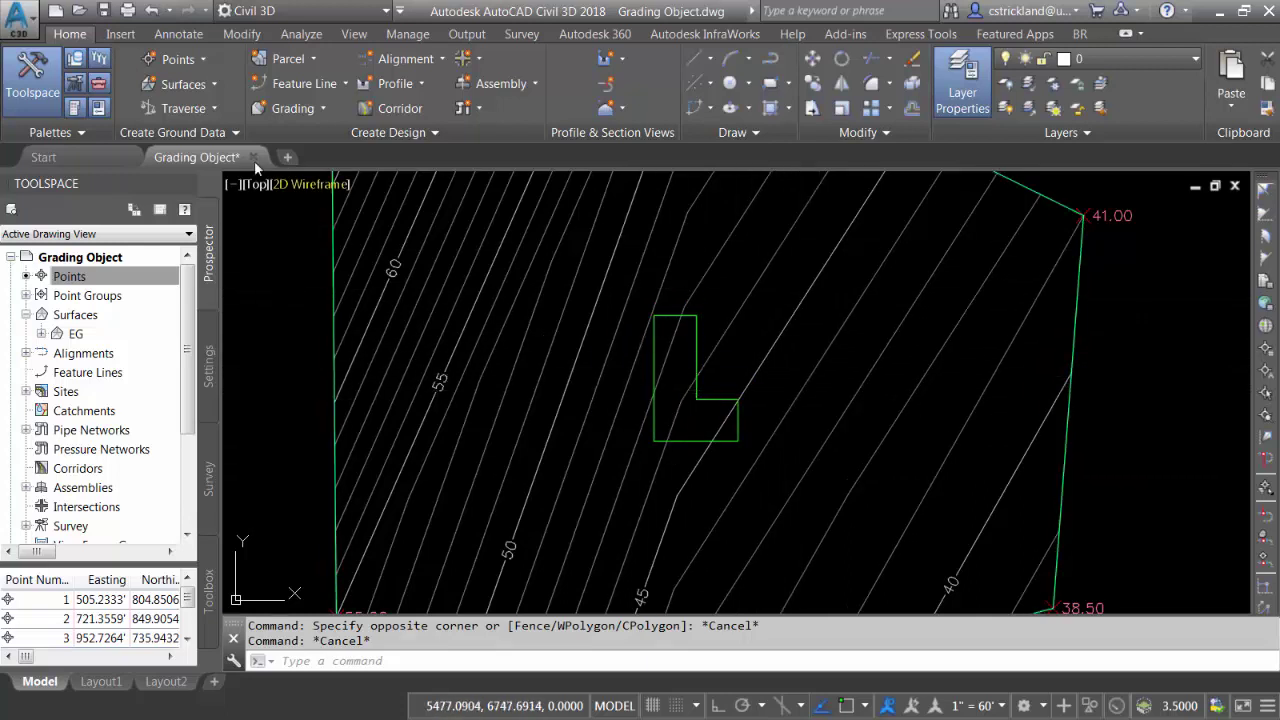
pyautogui.click(285, 110)
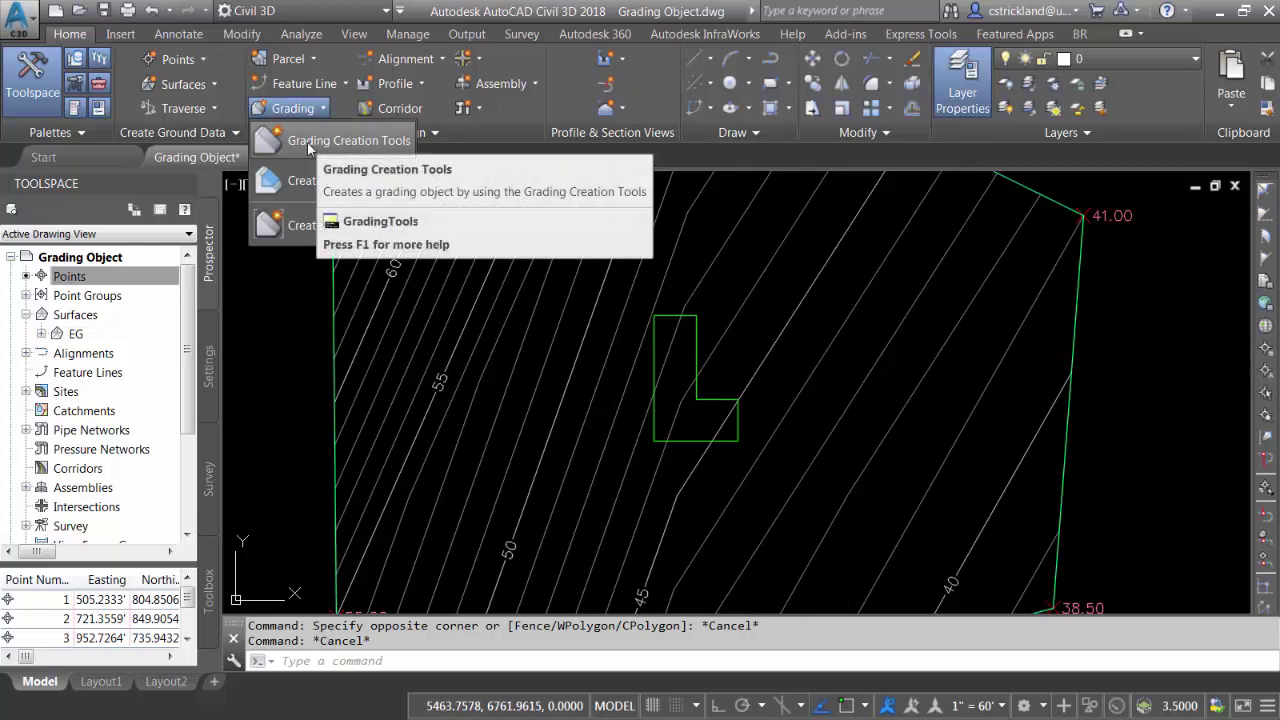
pyautogui.click(310, 143)
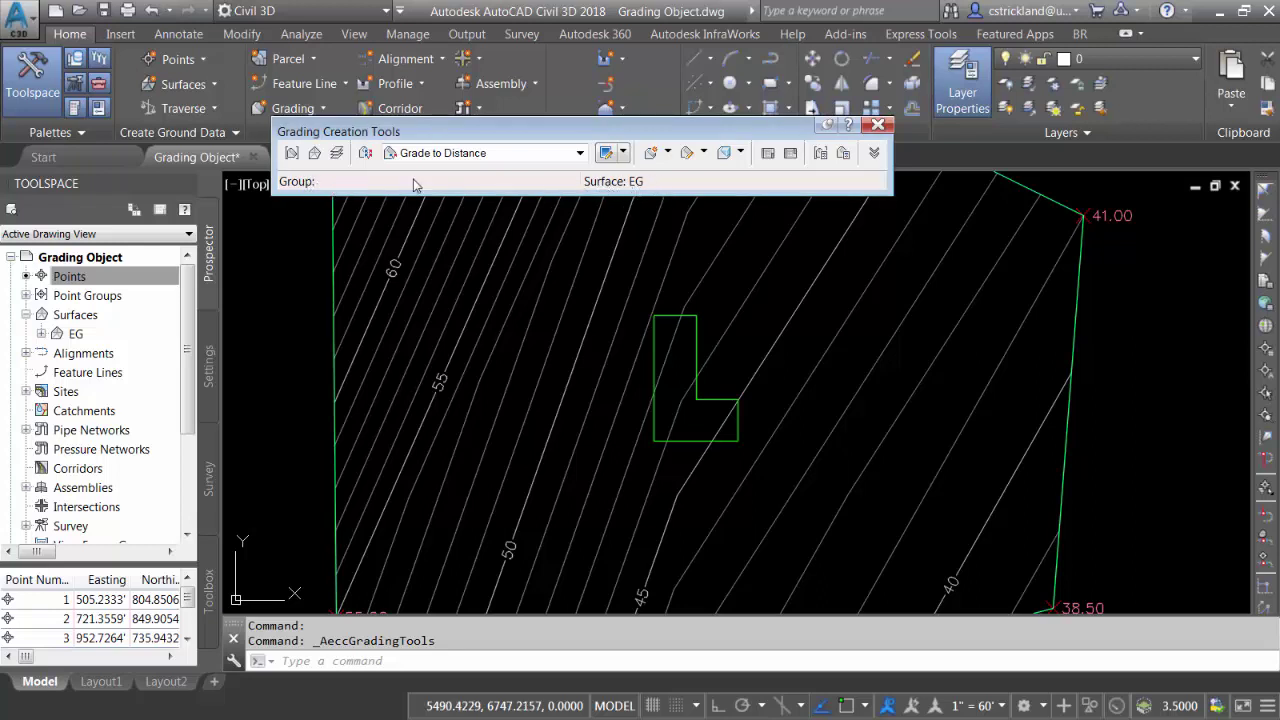
pyautogui.click(292, 153)
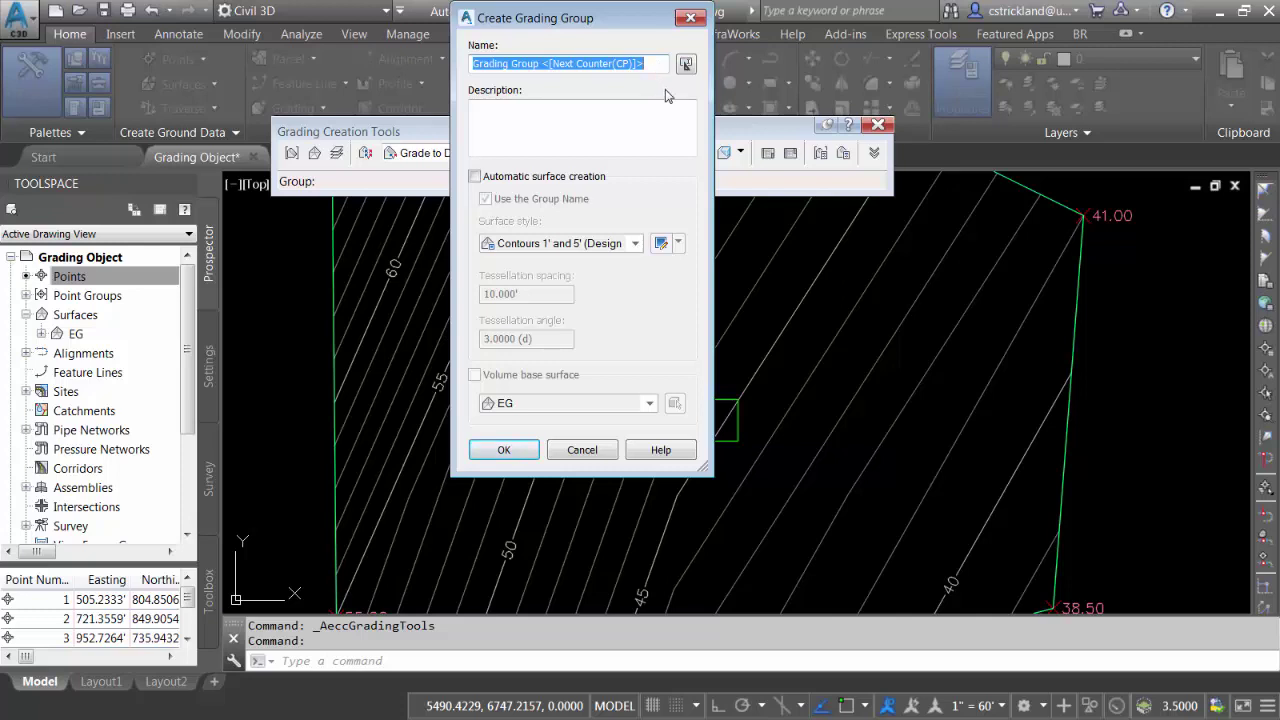
pyautogui.write('Pond')
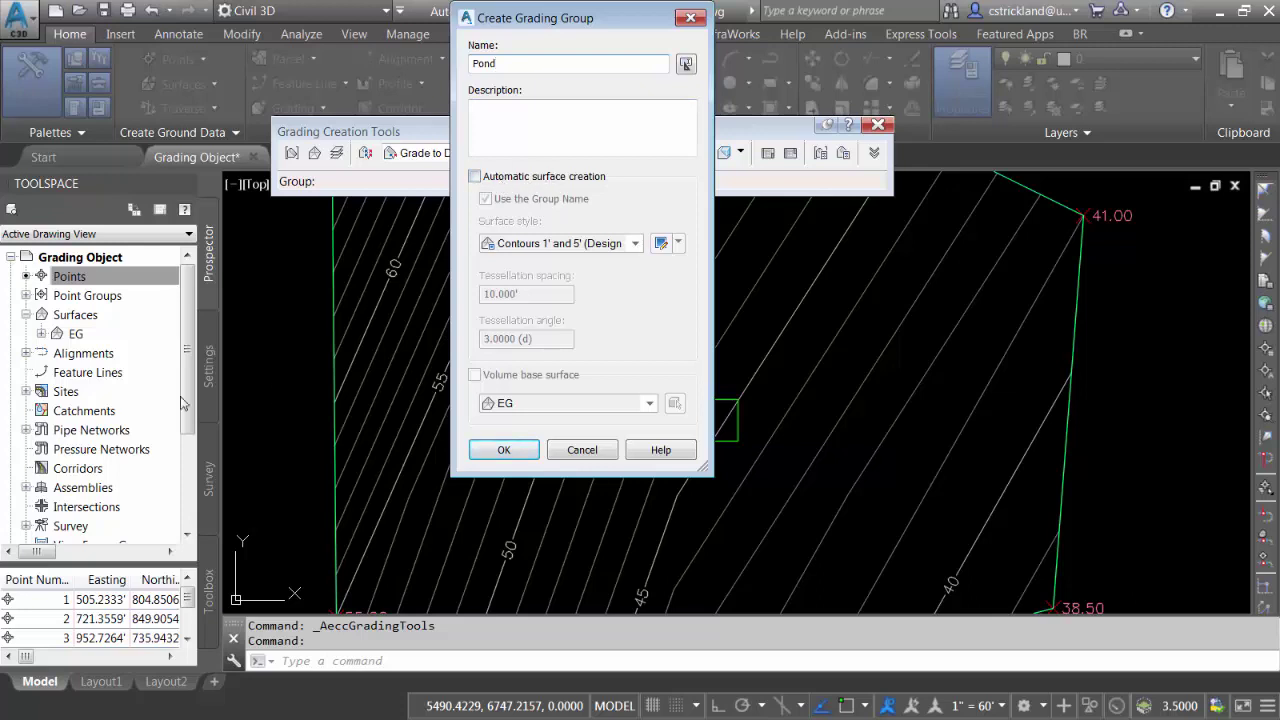
pyautogui.click(504, 450)
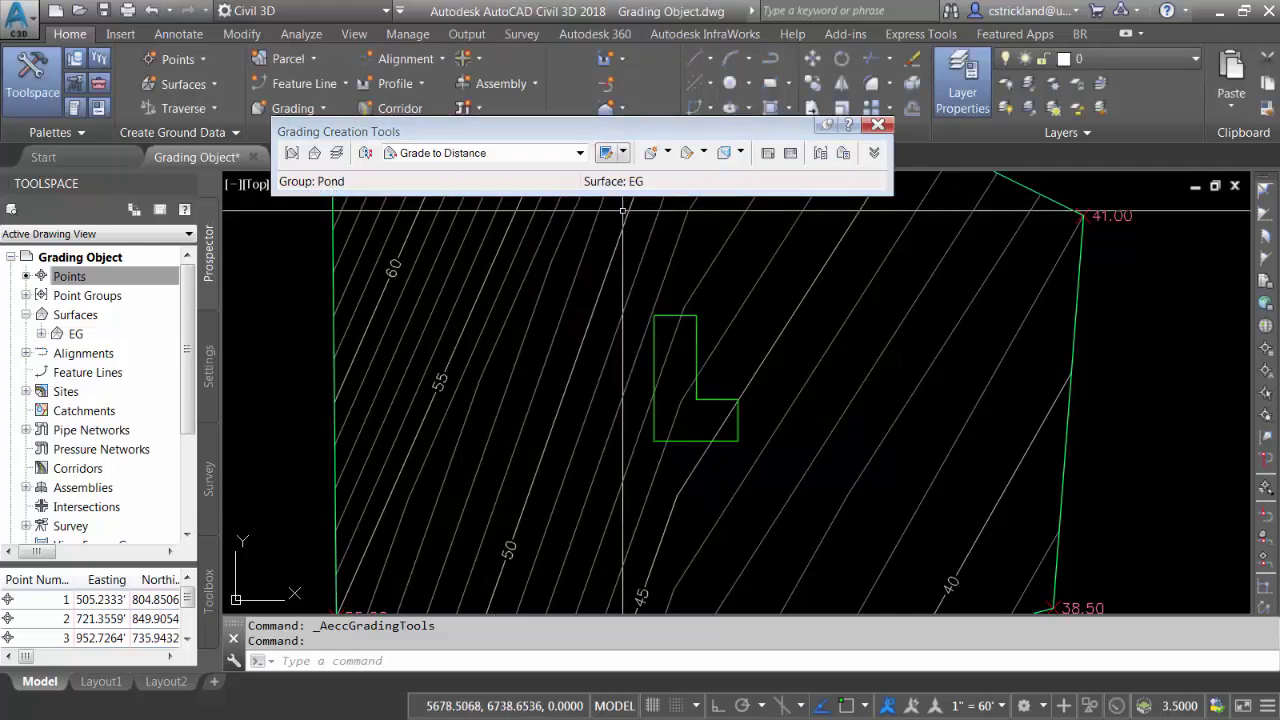
# - Start a Grade to Elevation grading on the outer side of the L-shaped pond bottom feature line, applied to its entire length
pyautogui.click(578, 153)
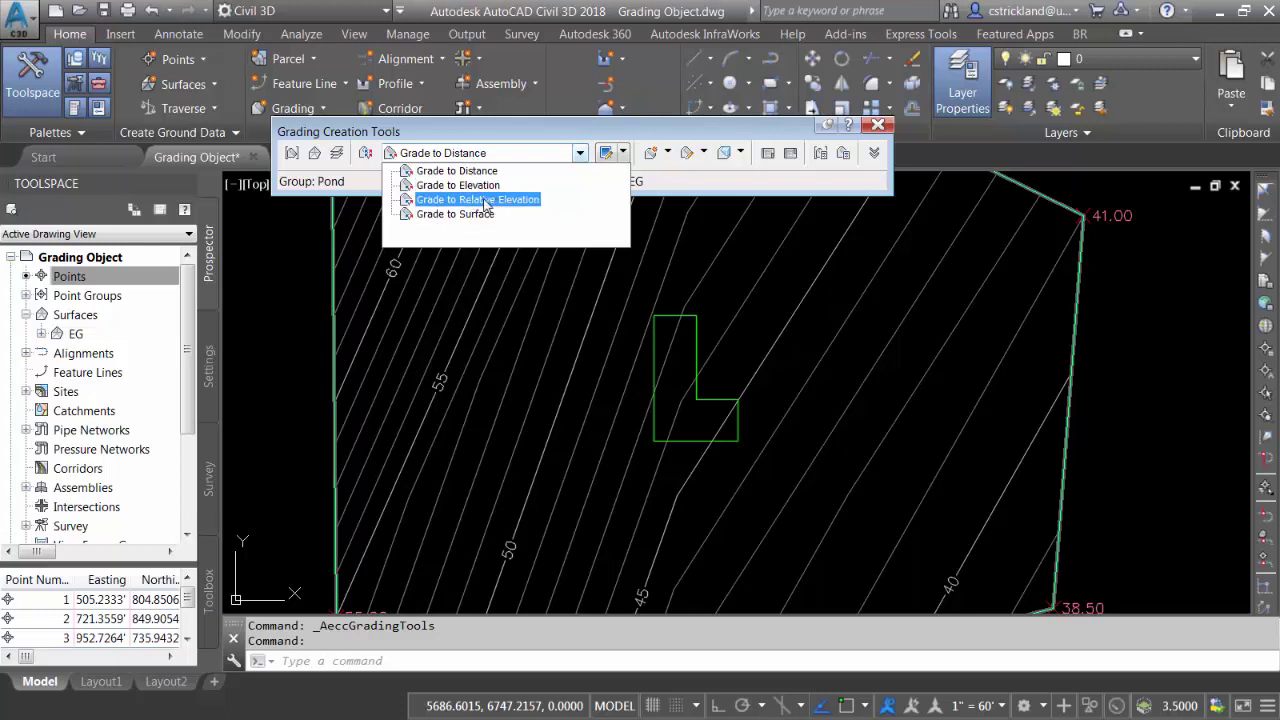
pyautogui.click(672, 340)
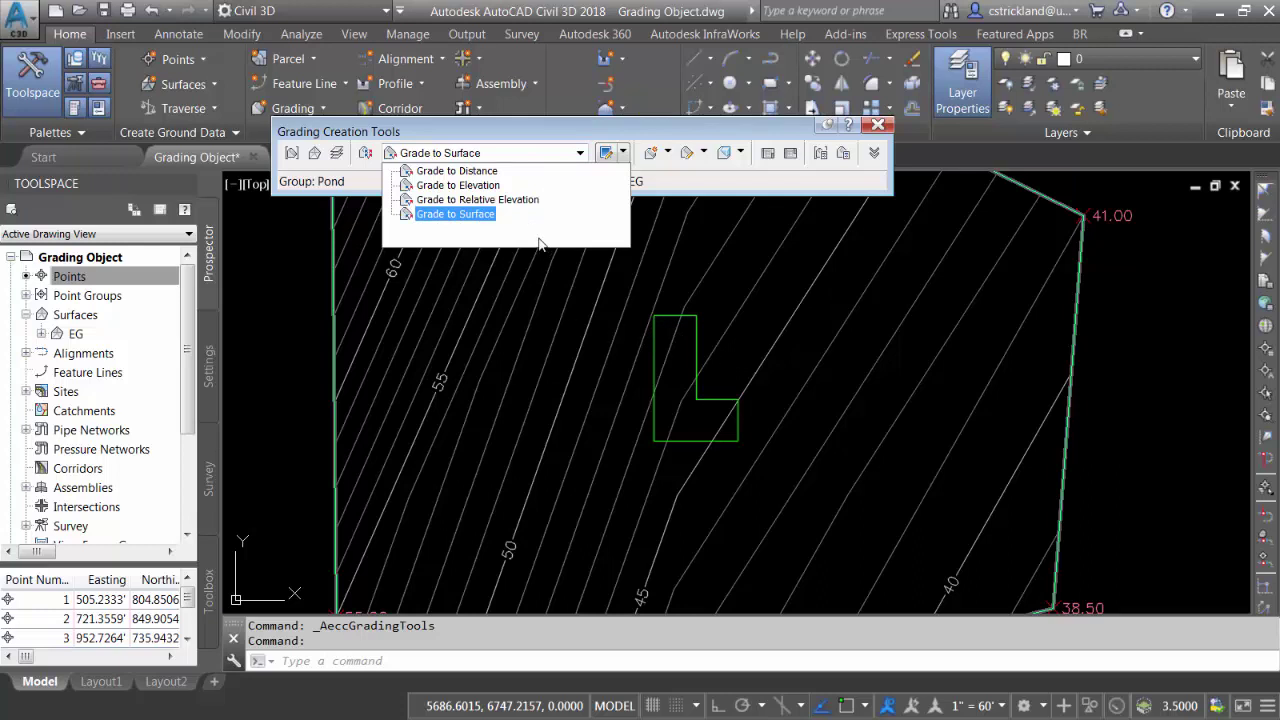
pyautogui.click(456, 171)
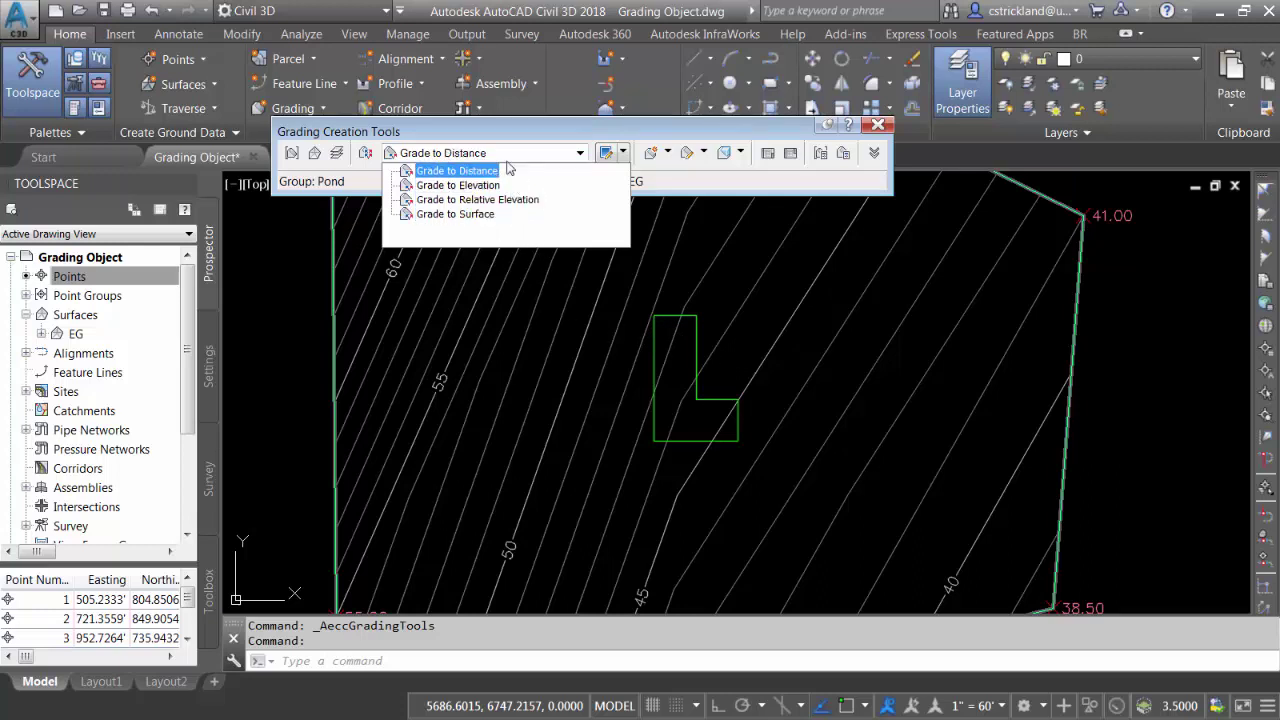
pyautogui.click(451, 189)
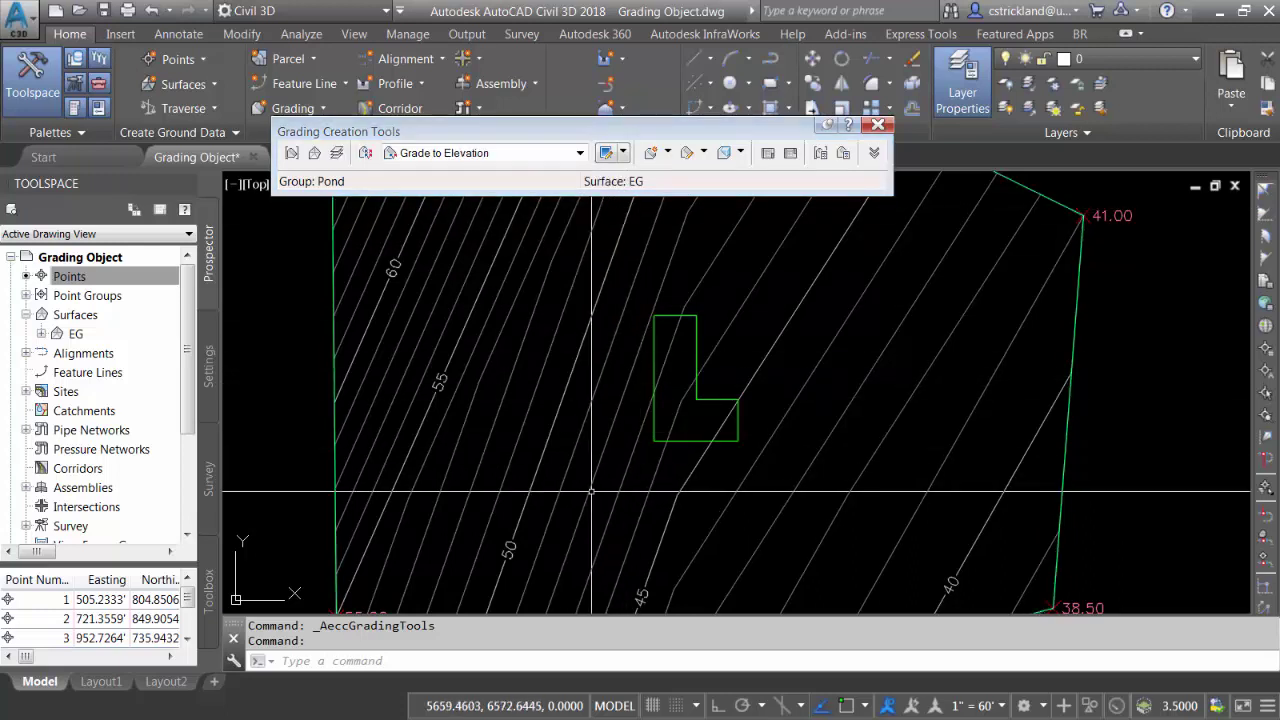
pyautogui.click(667, 152)
pyautogui.click(668, 152)
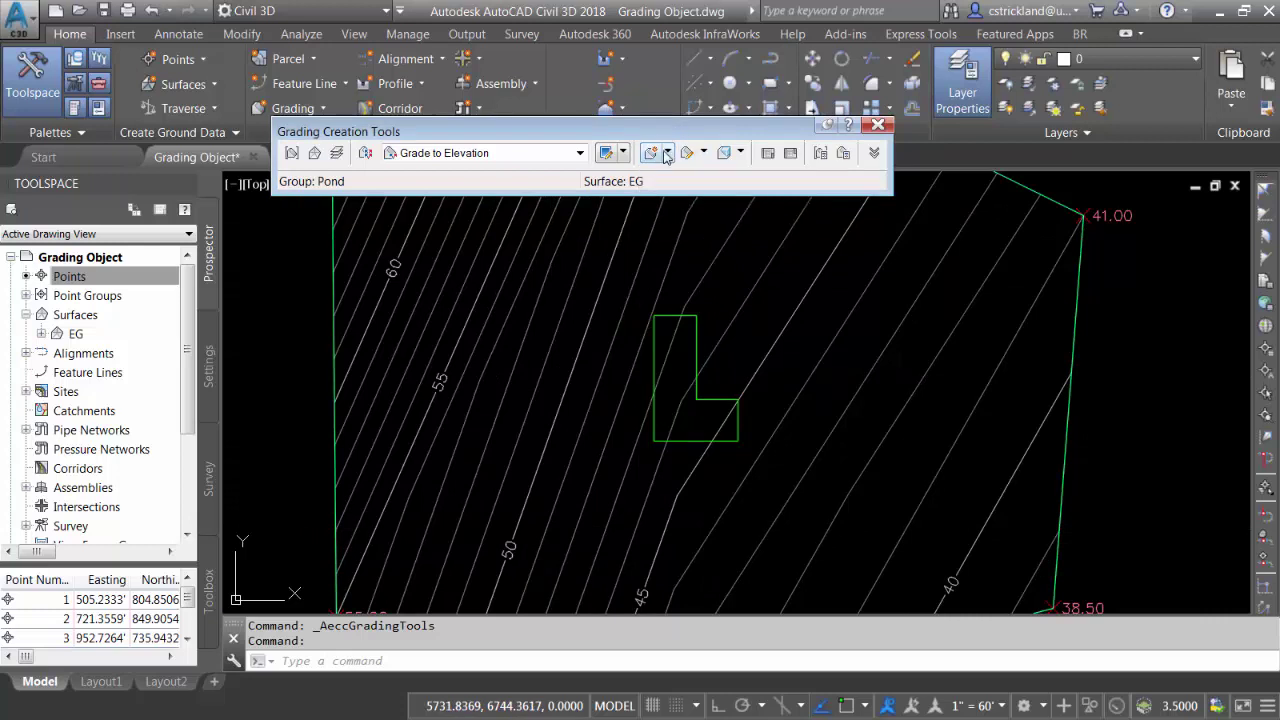
pyautogui.click(667, 153)
pyautogui.click(712, 175)
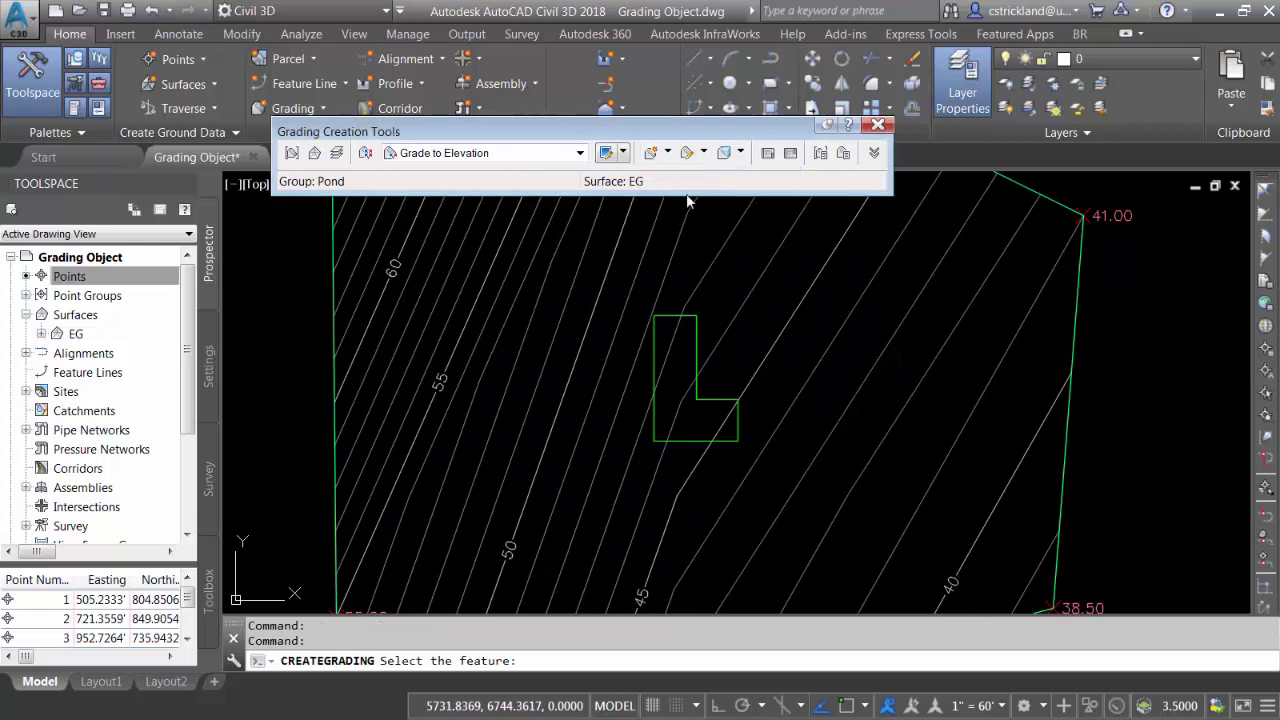
pyautogui.click(697, 330)
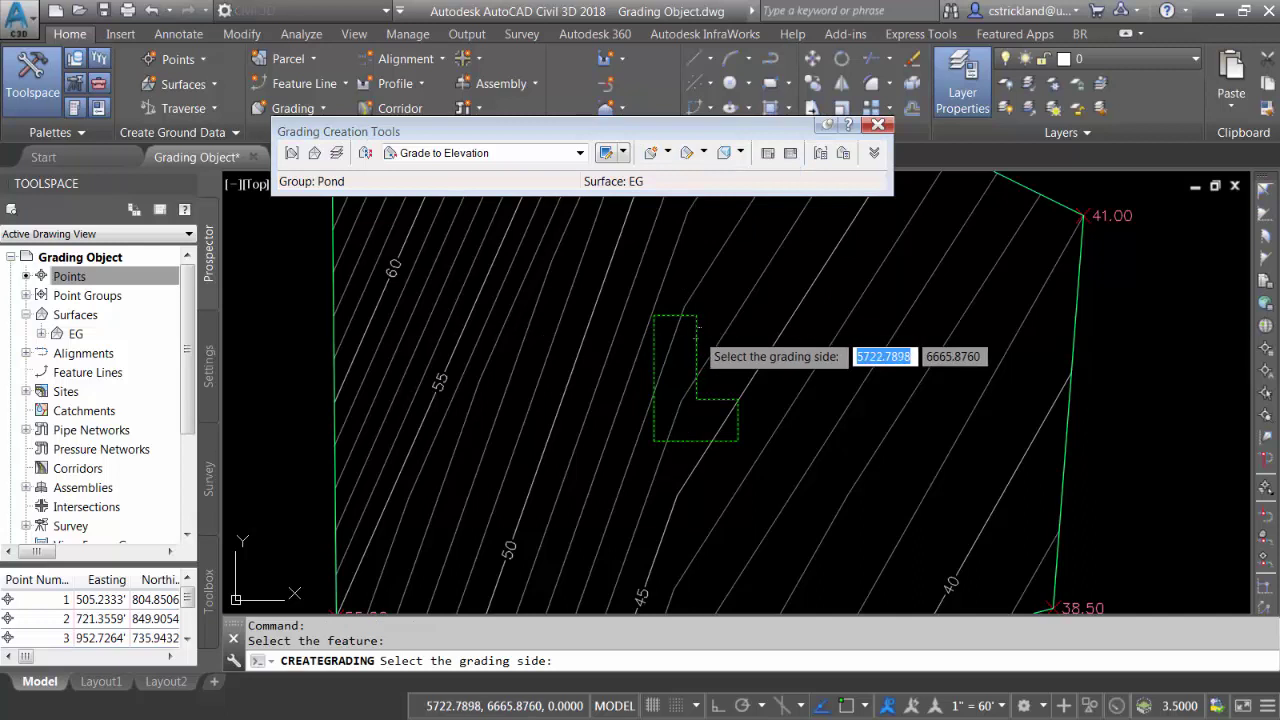
pyautogui.click(748, 332)
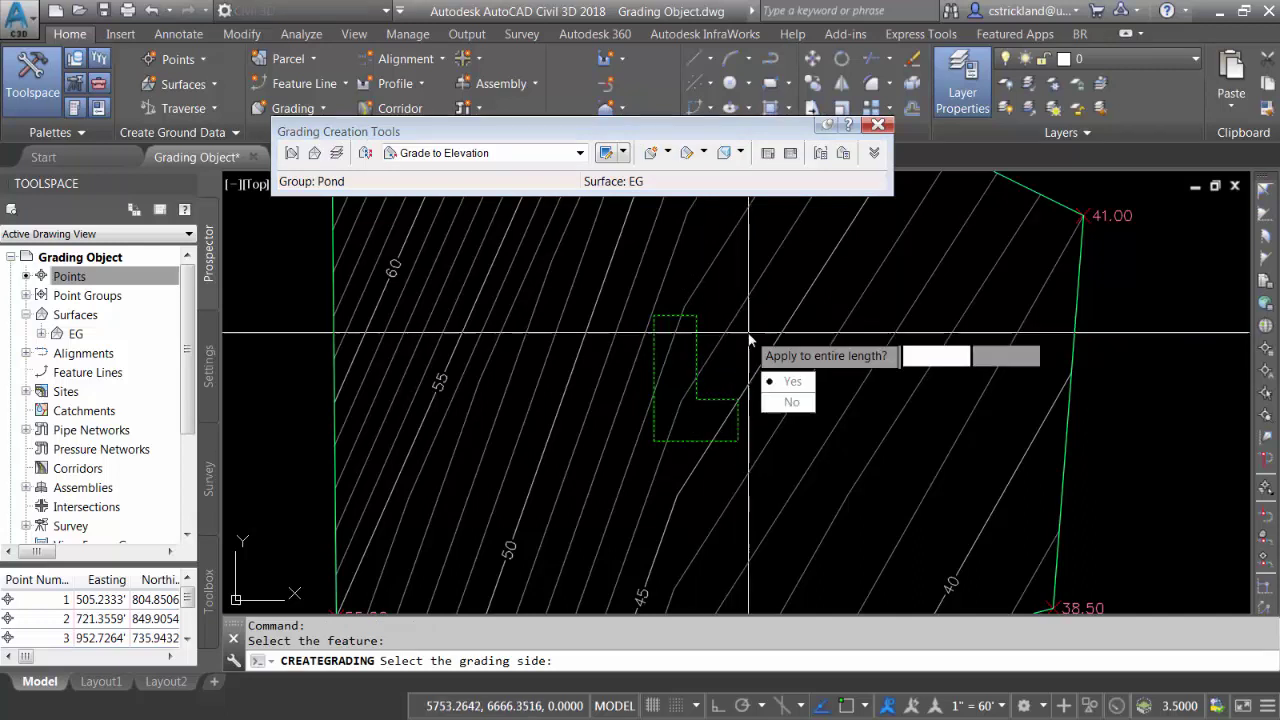
pyautogui.click(792, 382)
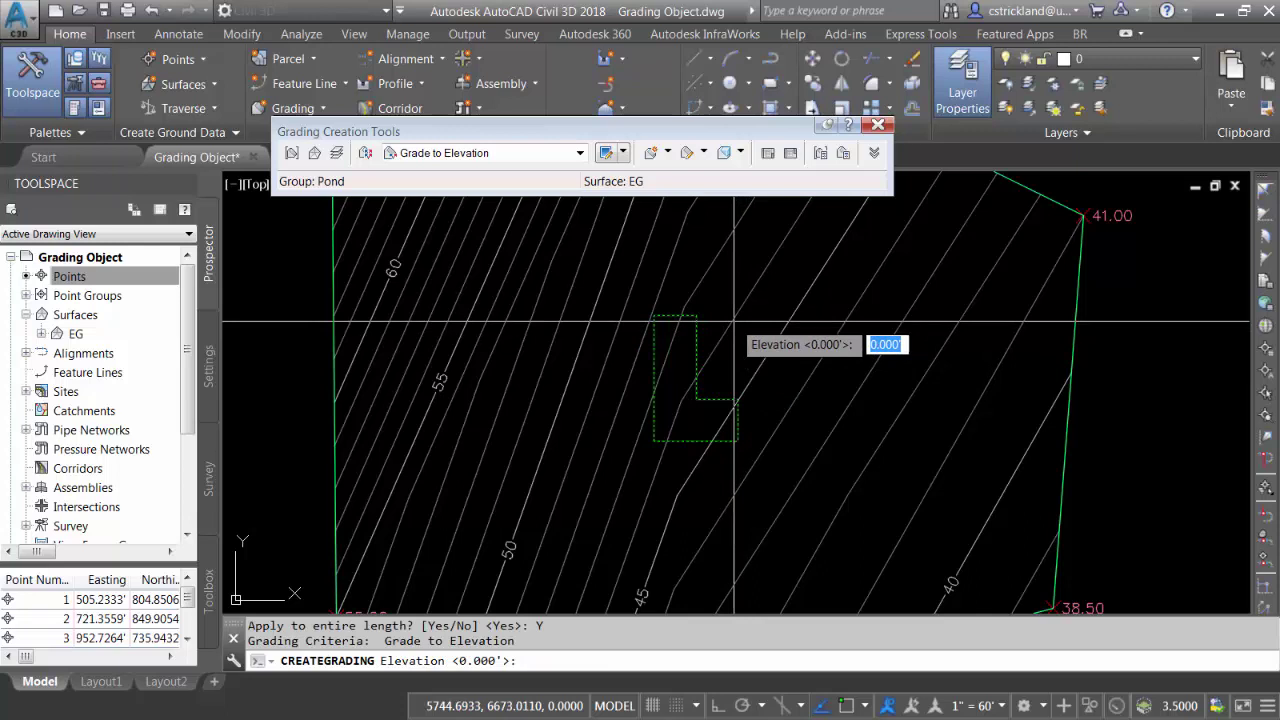
# - Grade the pond side slopes to elevation 55 with a 3:1 cut grade and a 3:1 fill slope, and end the command
pyautogui.write('55')
pyautogui.press('Return')
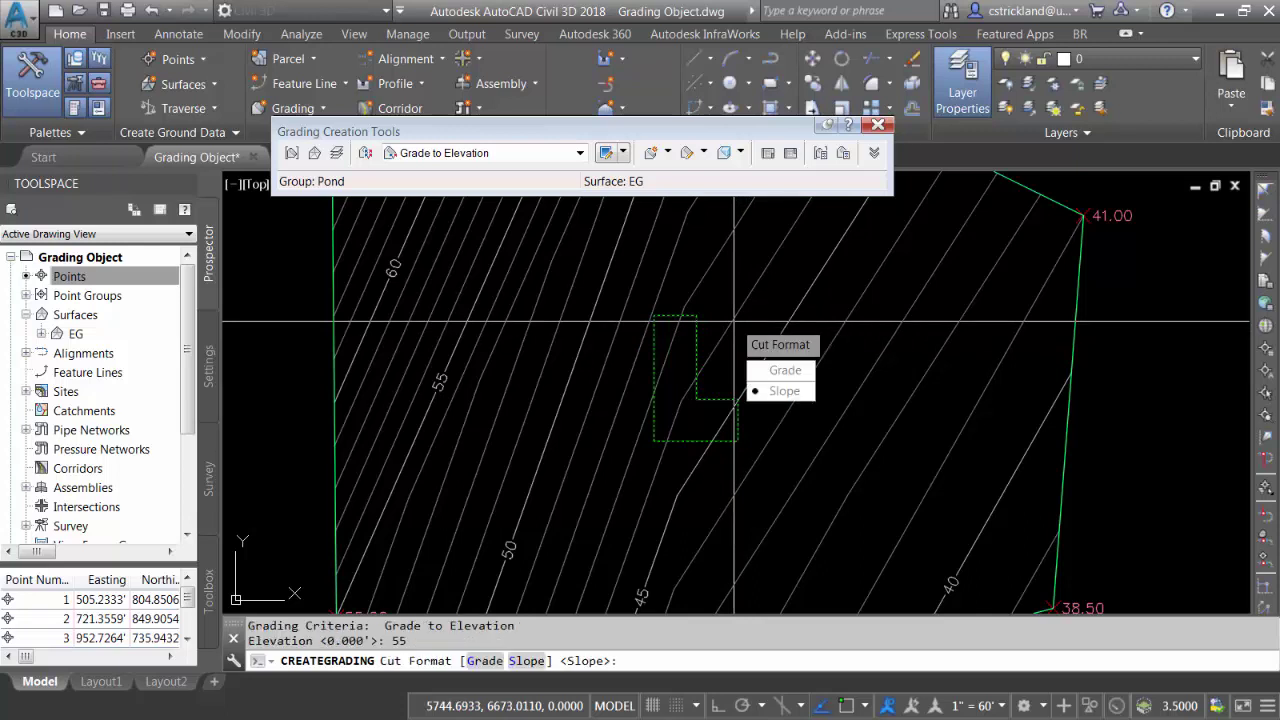
pyautogui.click(786, 372)
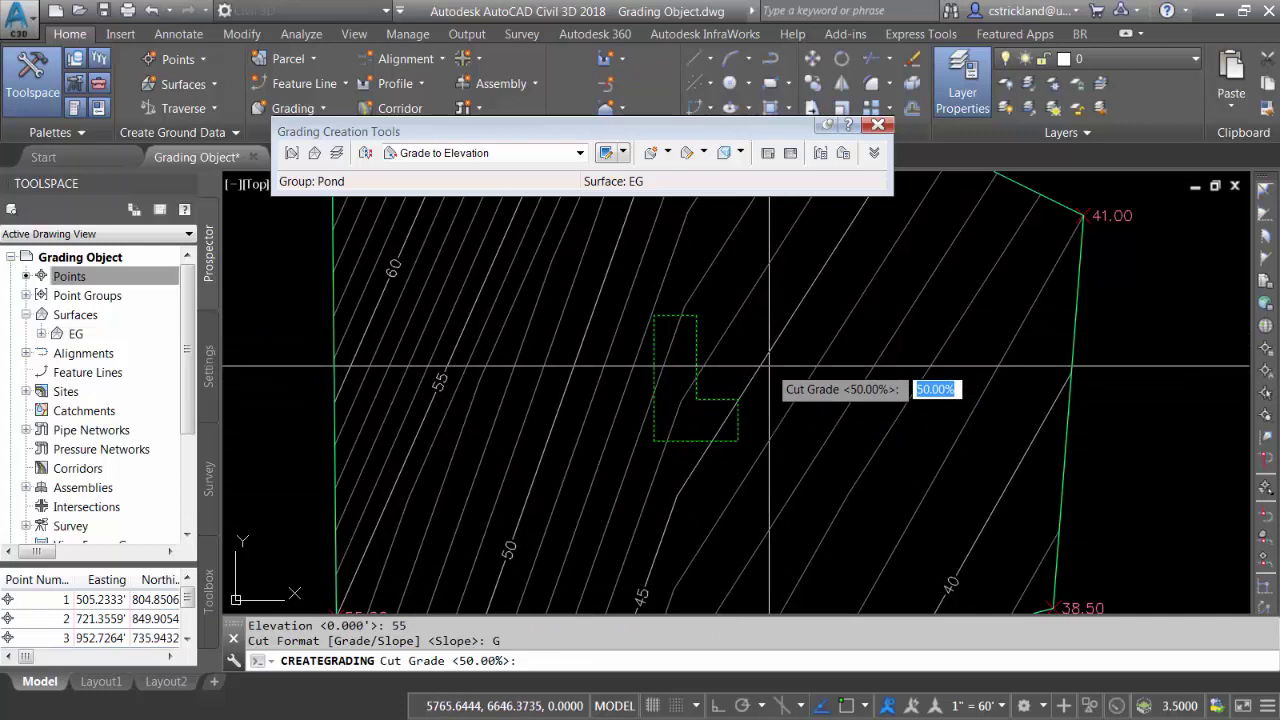
pyautogui.write('#')
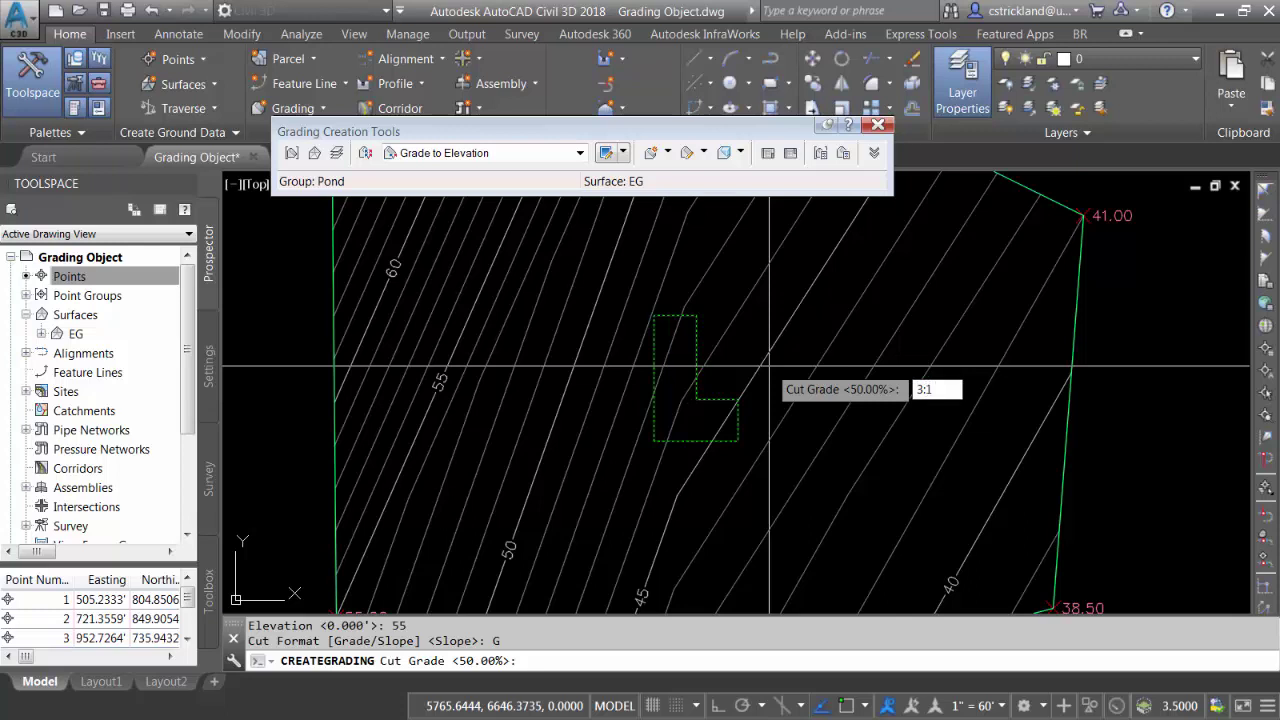
pyautogui.press('Return')
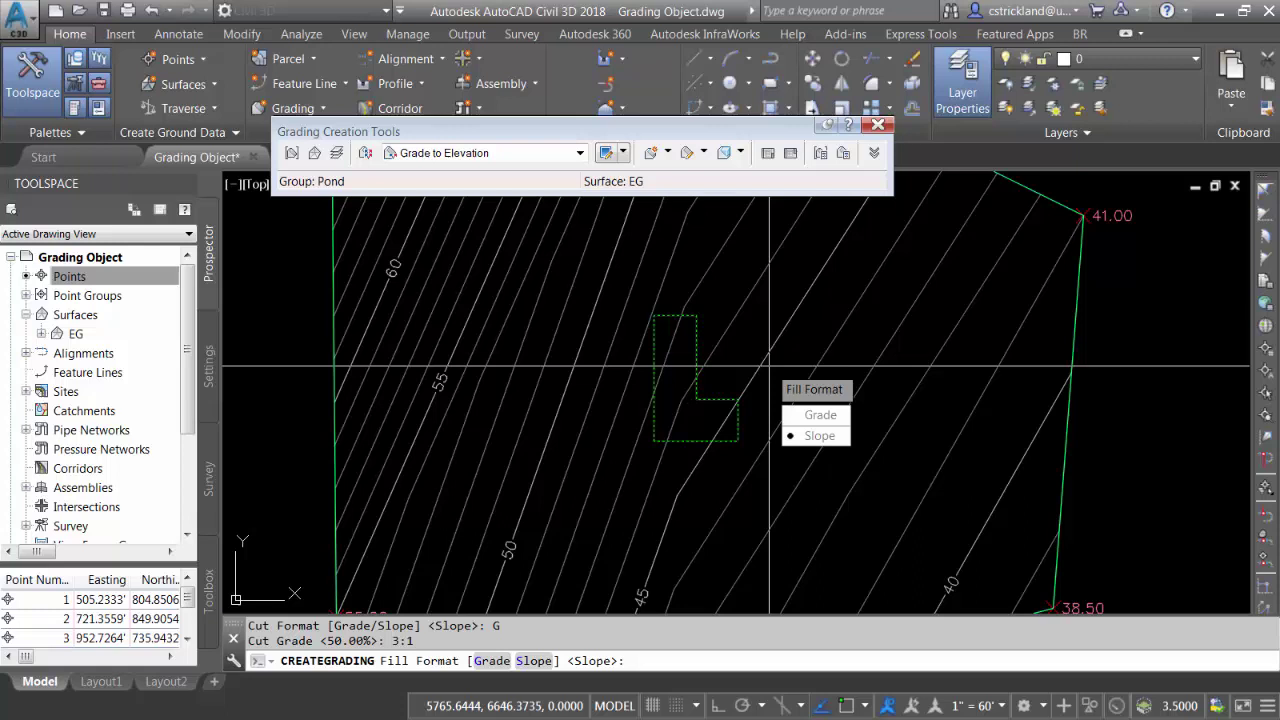
pyautogui.press('Return')
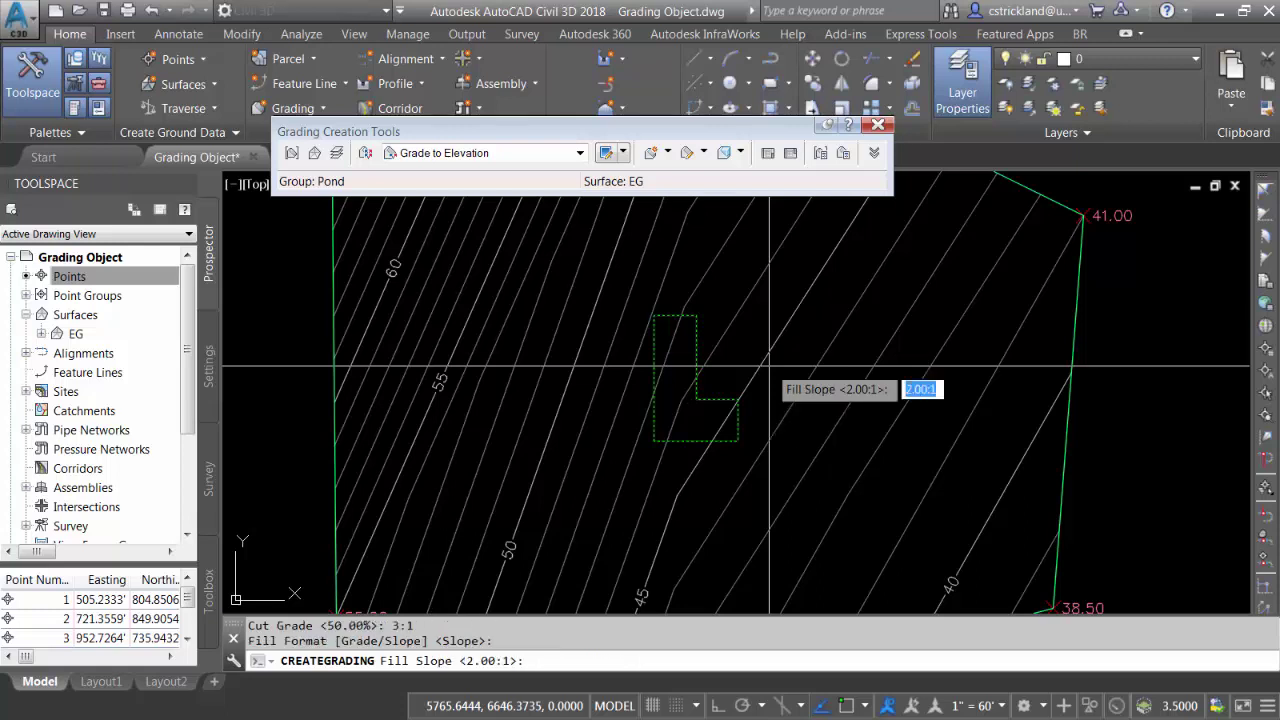
pyautogui.write('3:1')
pyautogui.press('Return')
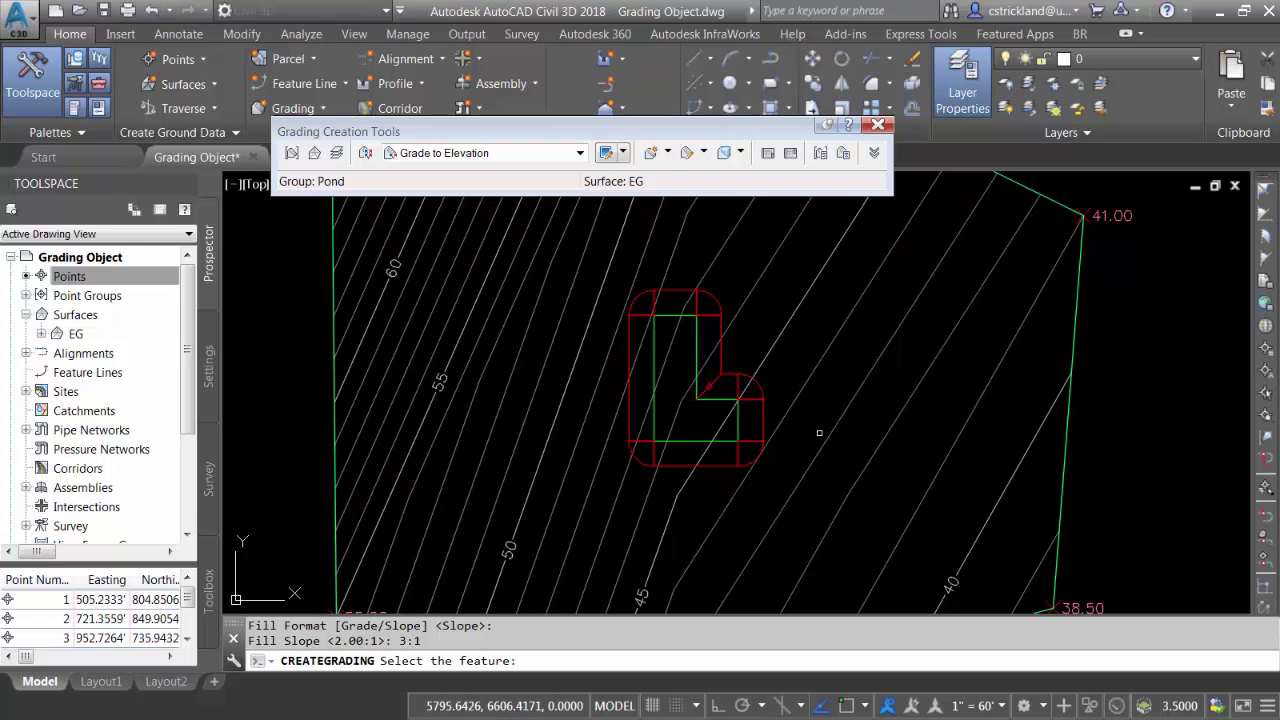
pyautogui.press('Escape')
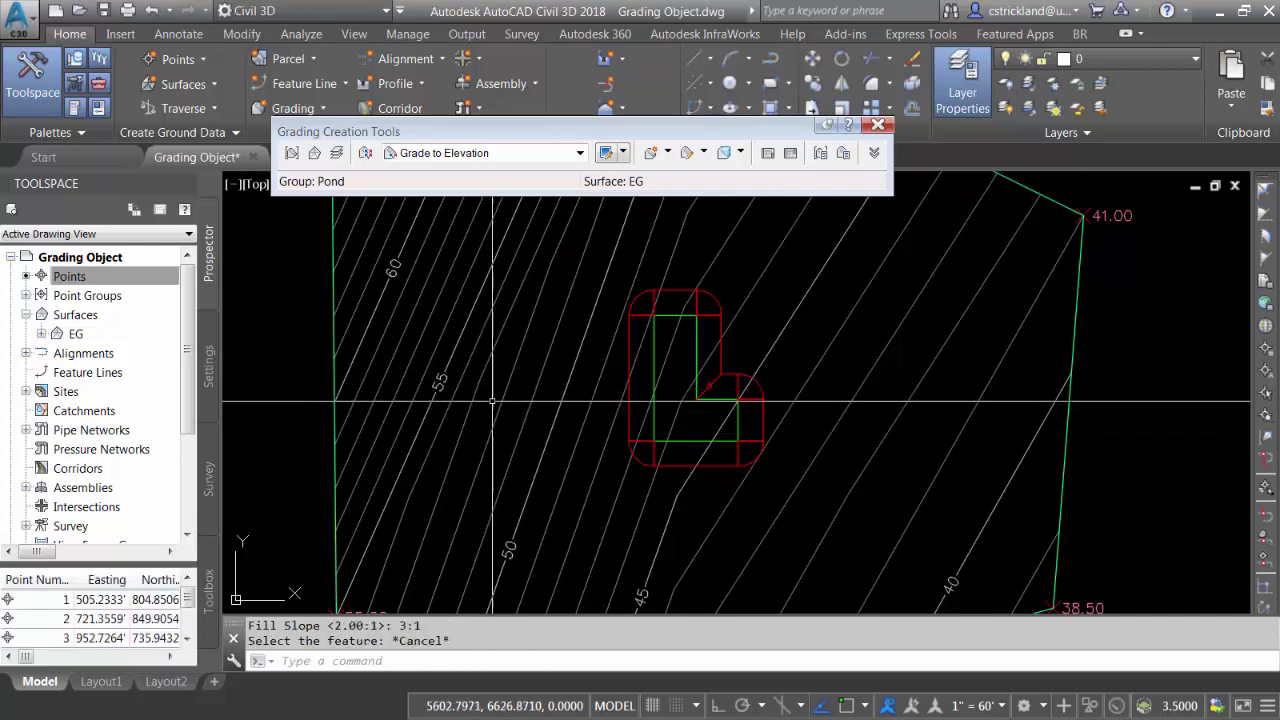
# - Create a Grade to Distance grading along the entire outer edge of the pond side slopes, 10 feet wide at 0% grade
pyautogui.click(578, 154)
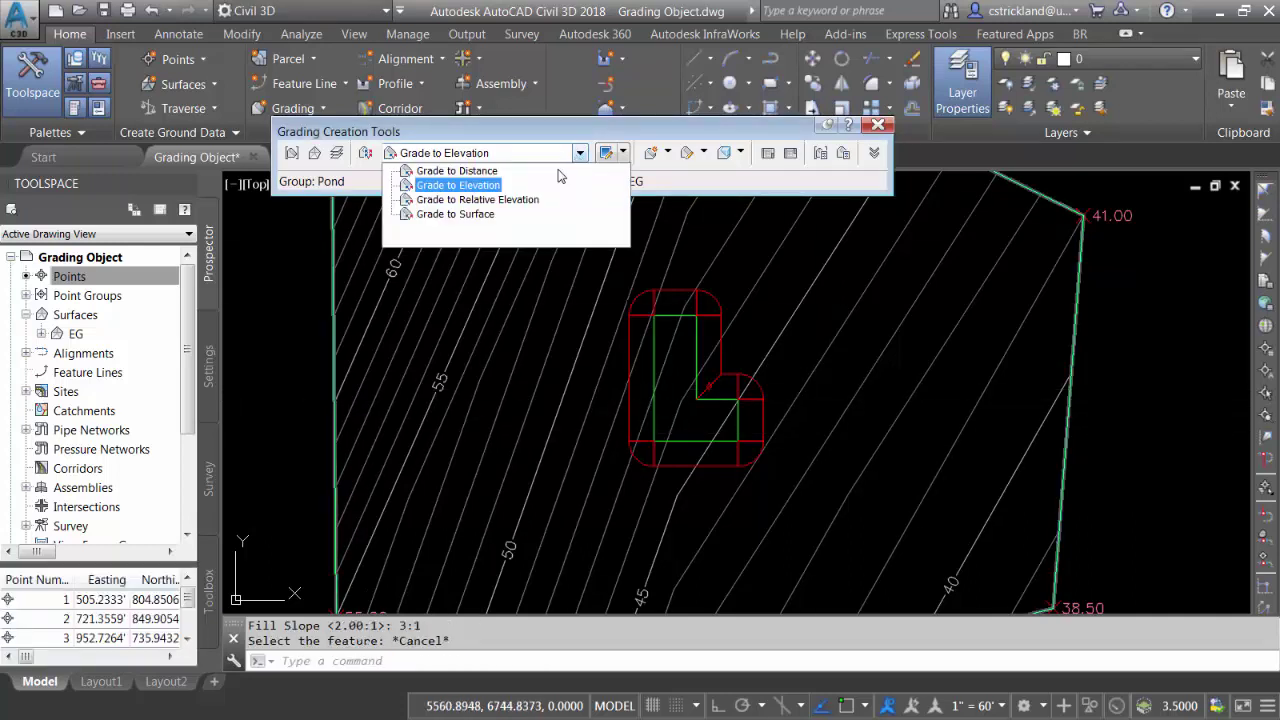
pyautogui.click(451, 175)
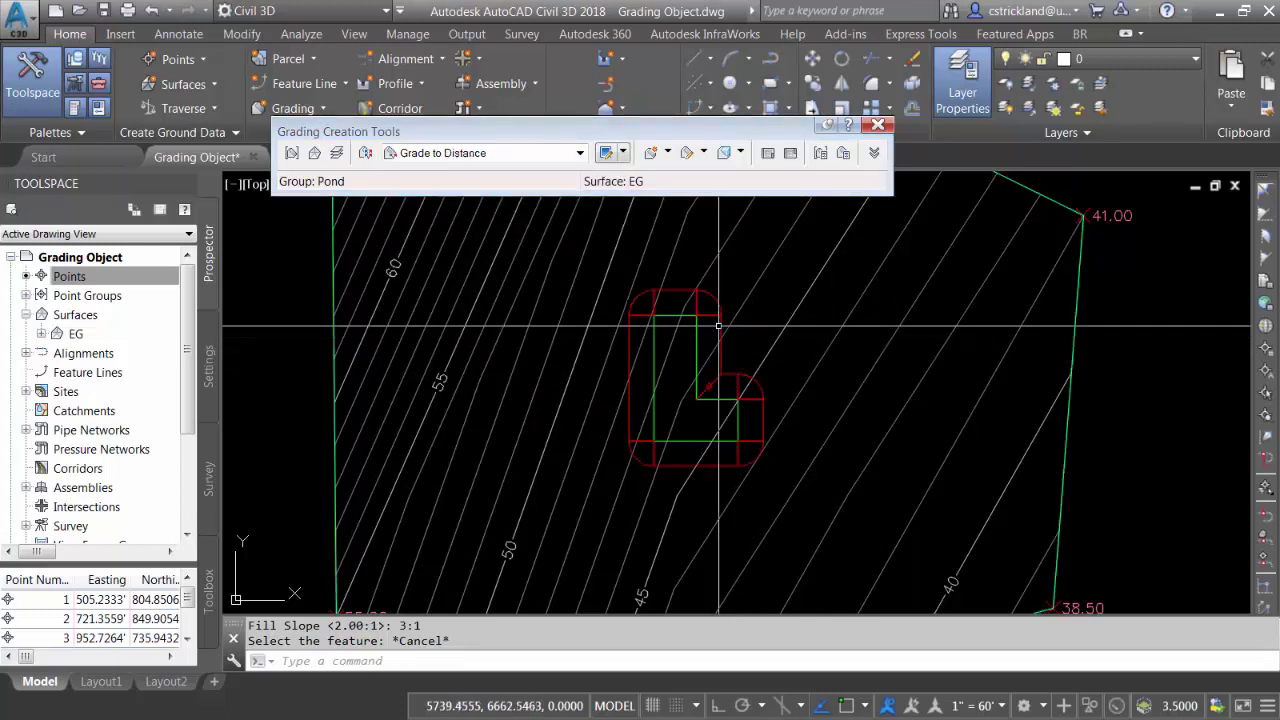
pyautogui.click(668, 154)
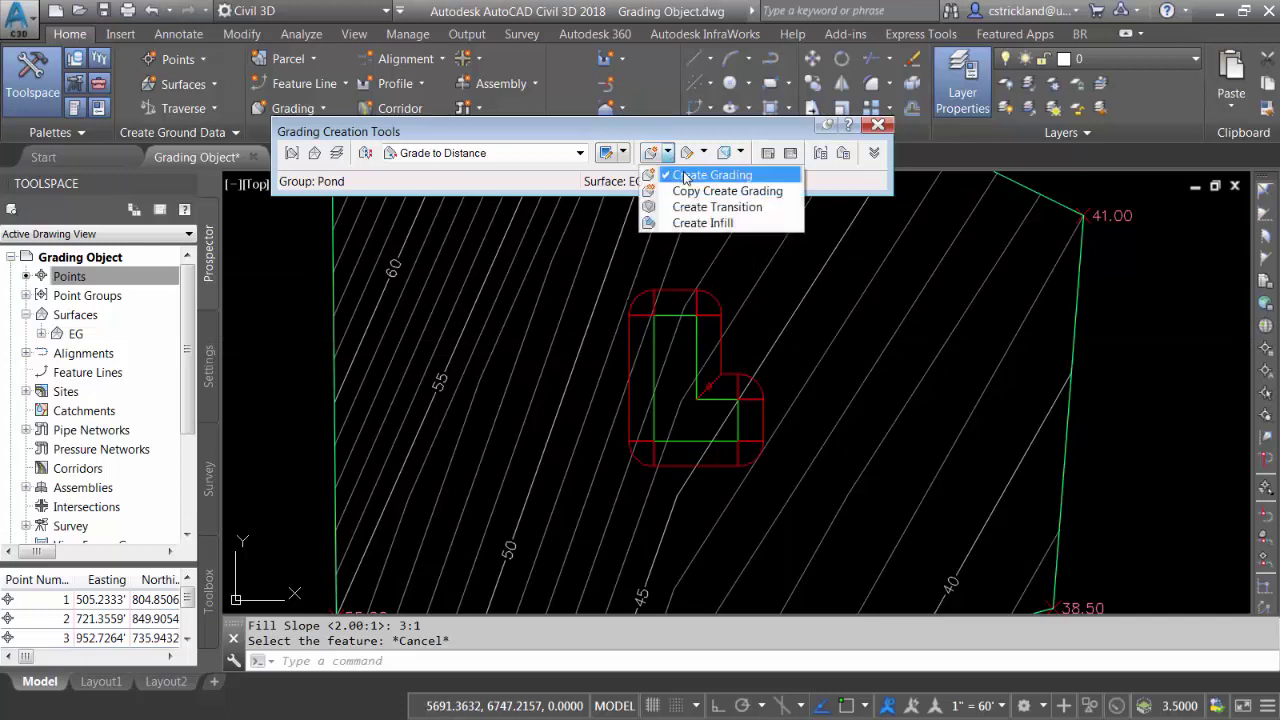
pyautogui.click(686, 178)
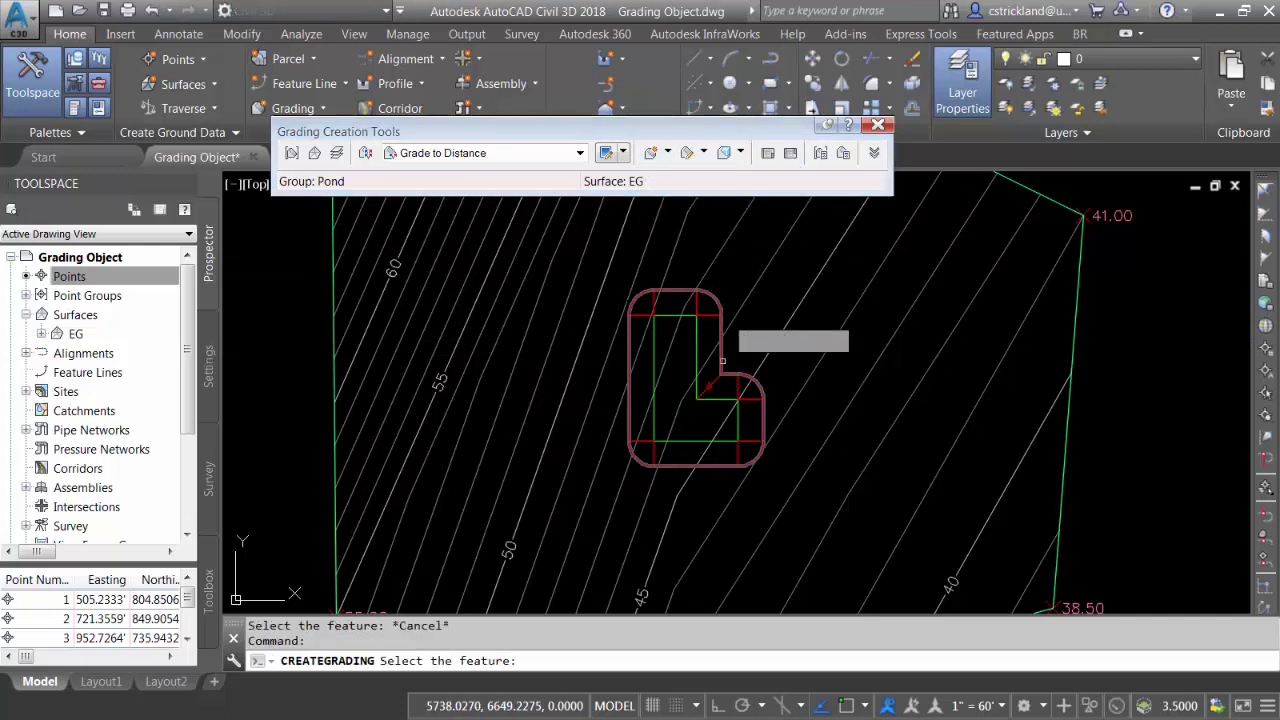
pyautogui.click(718, 360)
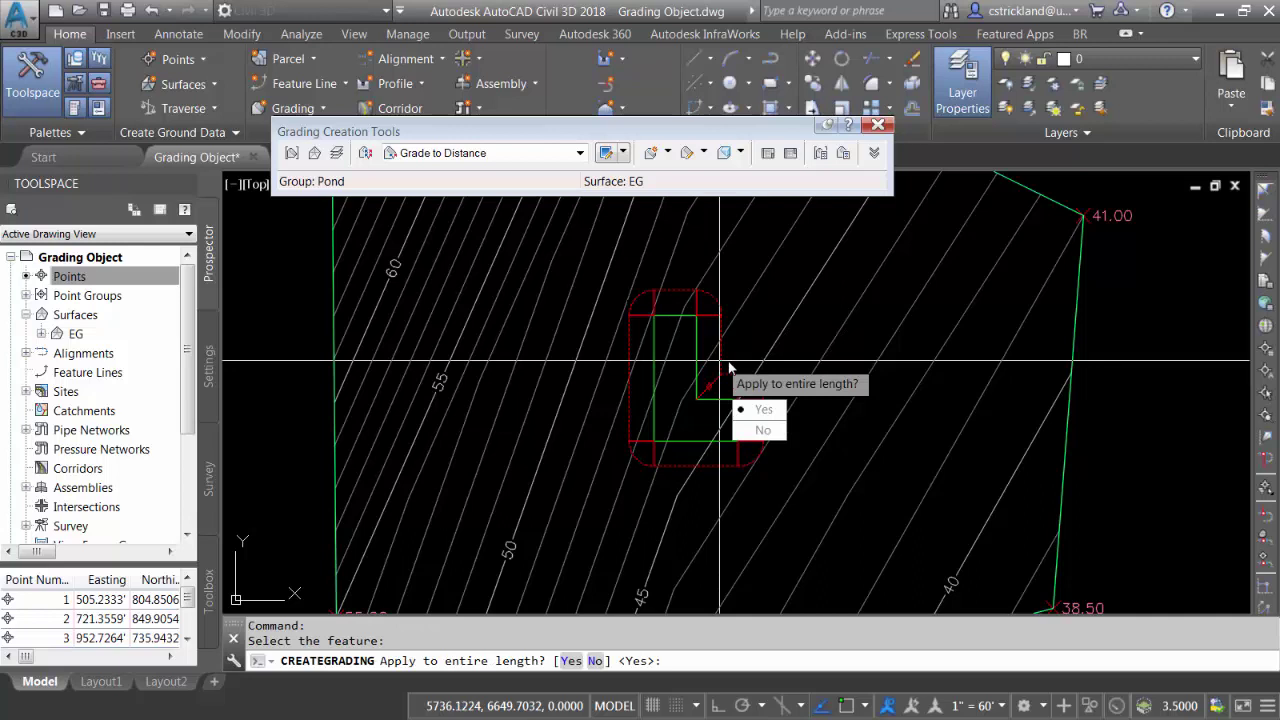
pyautogui.click(773, 419)
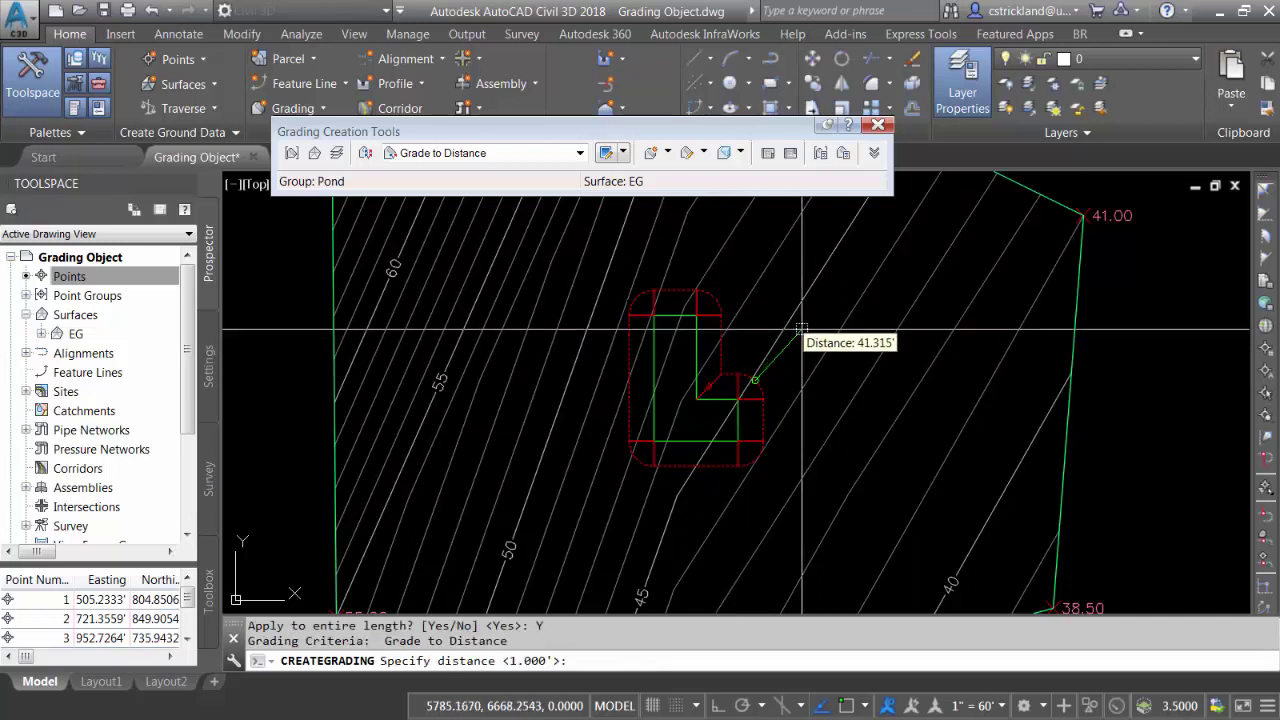
pyautogui.write('10')
pyautogui.press('Return')
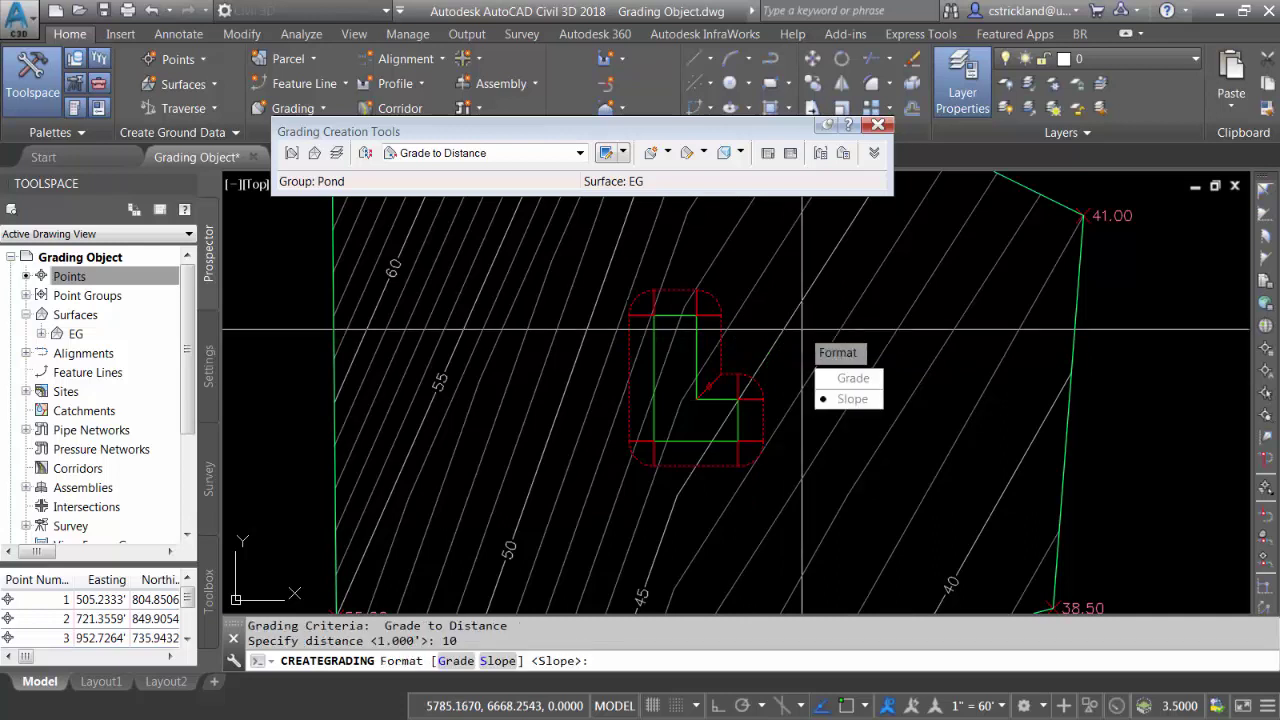
pyautogui.write('g')
pyautogui.press('Return')
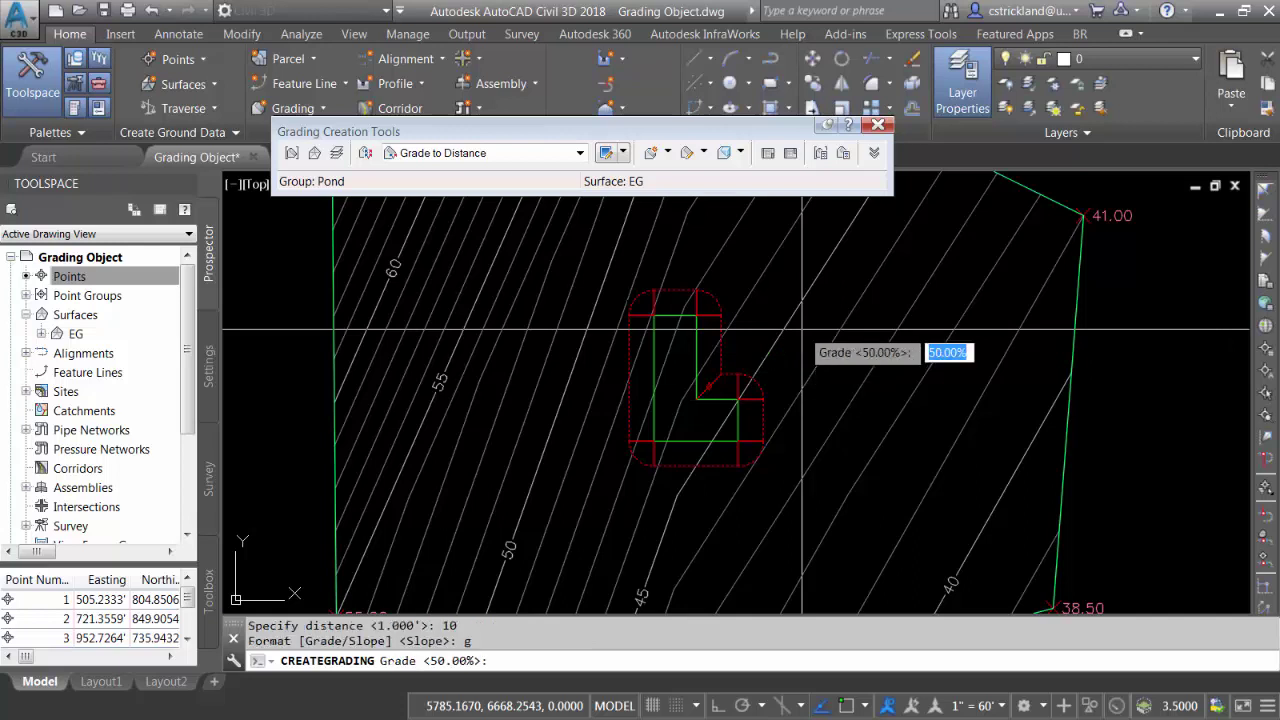
pyautogui.write('0')
pyautogui.press('Return')
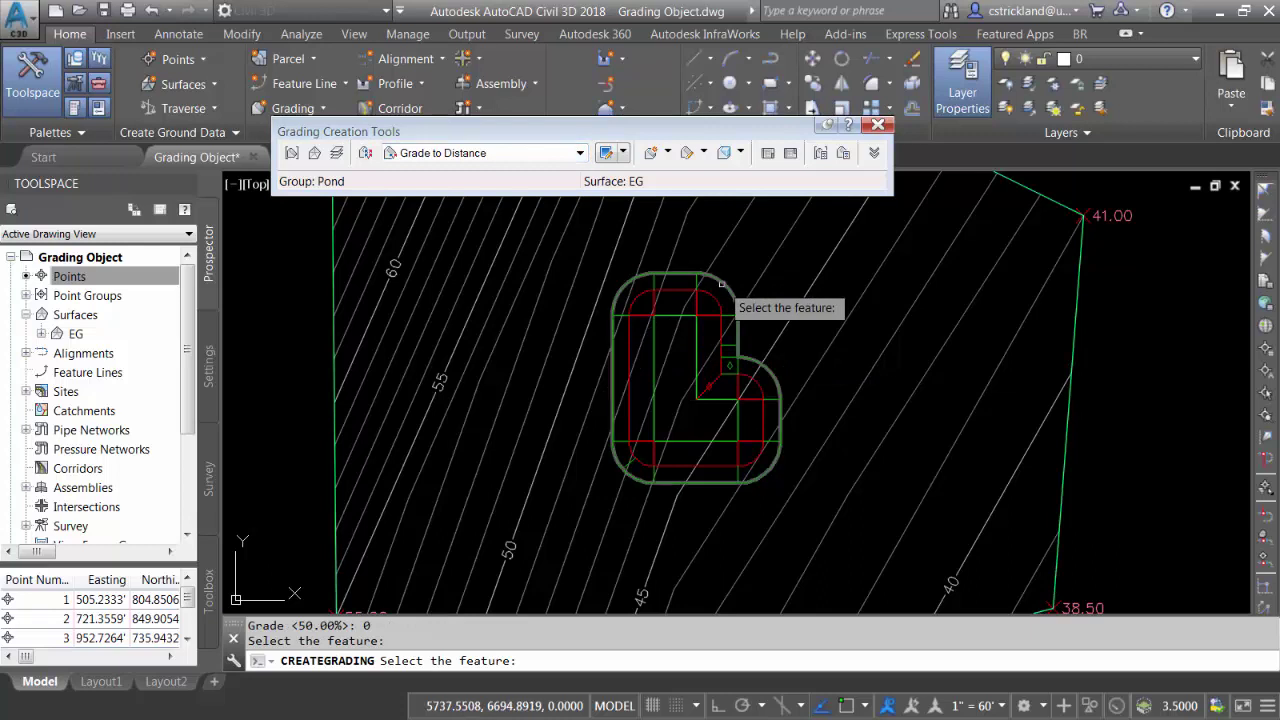
# - Start a Grade to Surface grading from the outermost edge of the flat berm, applied to its entire length
pyautogui.click(580, 153)
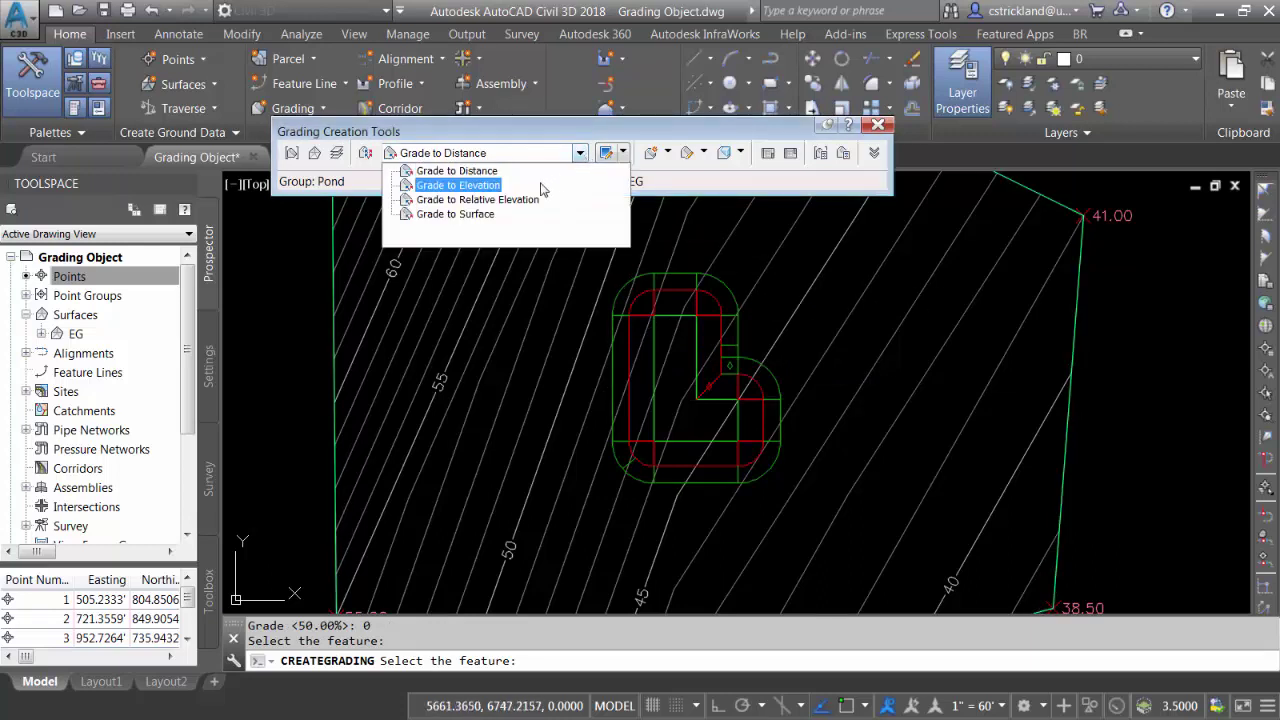
pyautogui.click(448, 214)
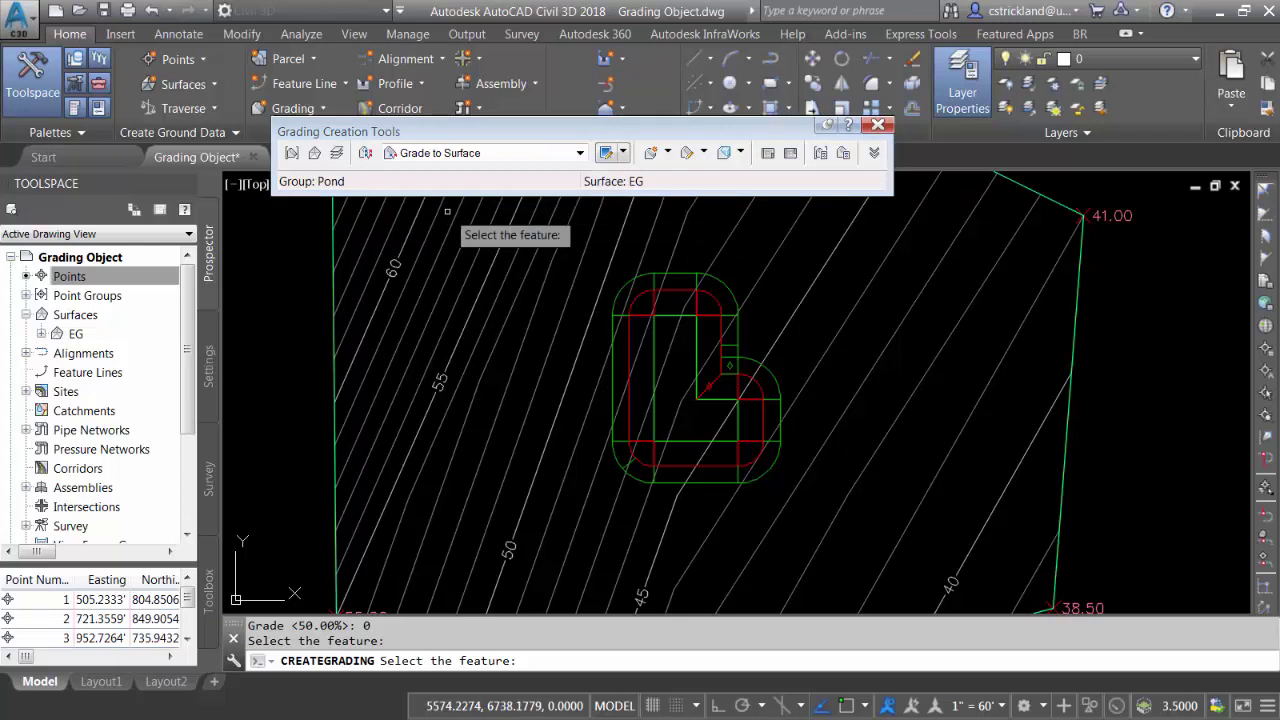
pyautogui.click(667, 152)
pyautogui.click(690, 176)
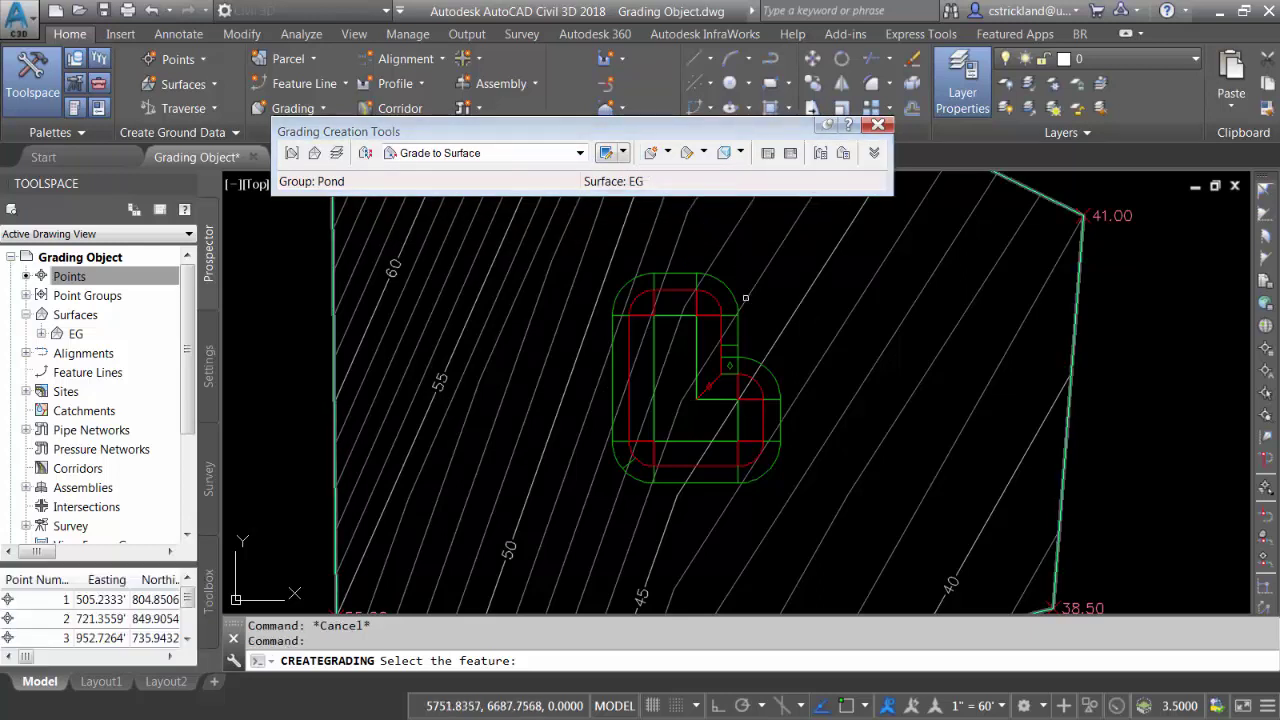
pyautogui.click(727, 285)
pyautogui.press('Down')
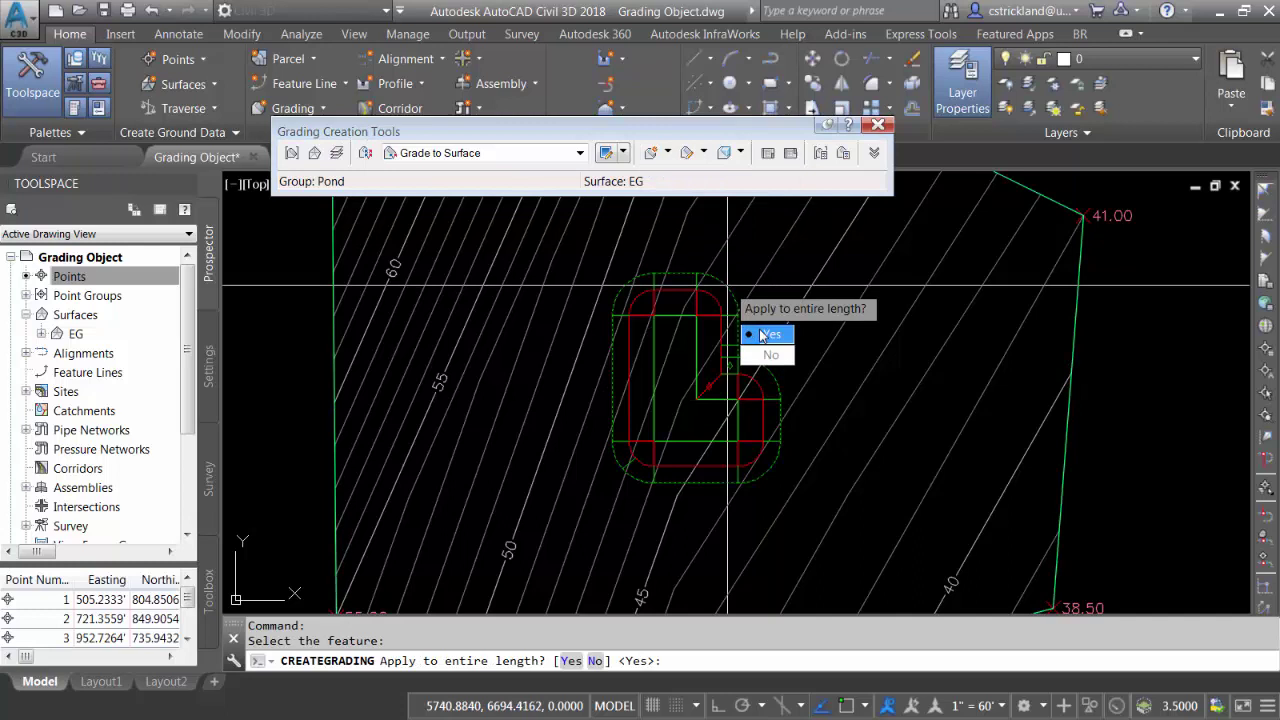
pyautogui.press('Return')
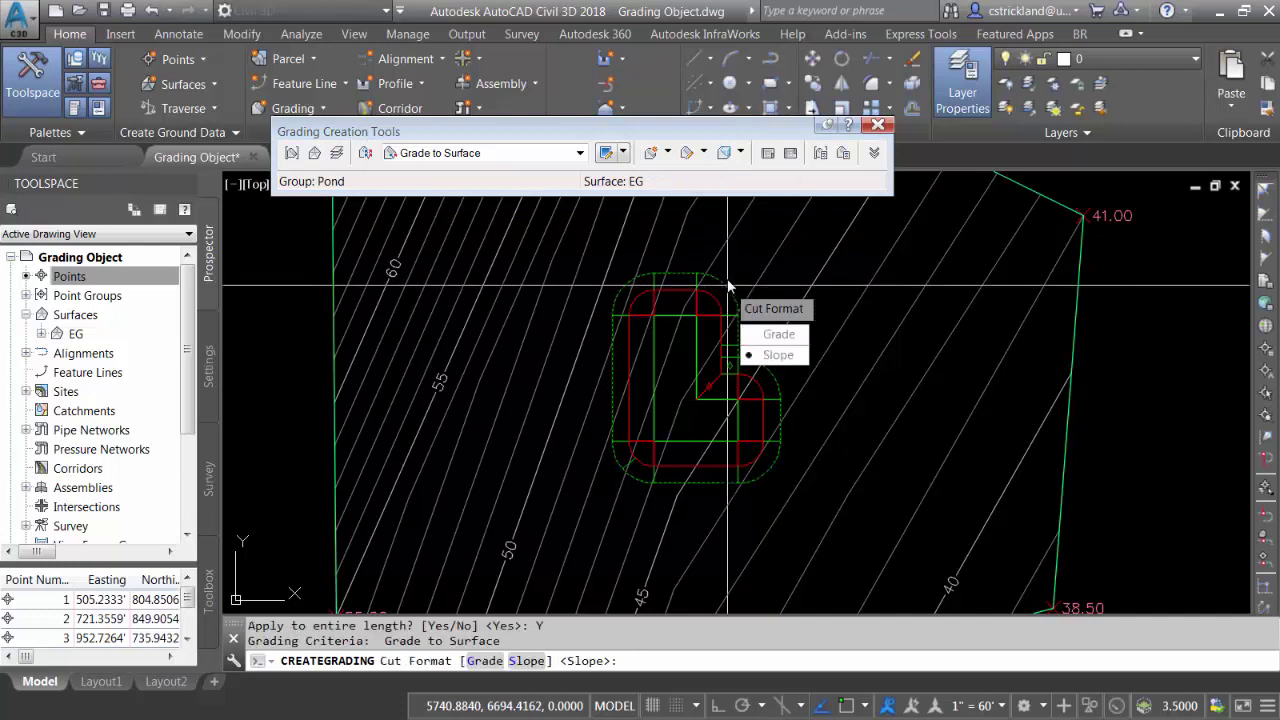
# - Grade the outer edge of the berm to the EG surface with a 4:1 cut grade and a 4:1 fill slope, and end the command
pyautogui.click(787, 336)
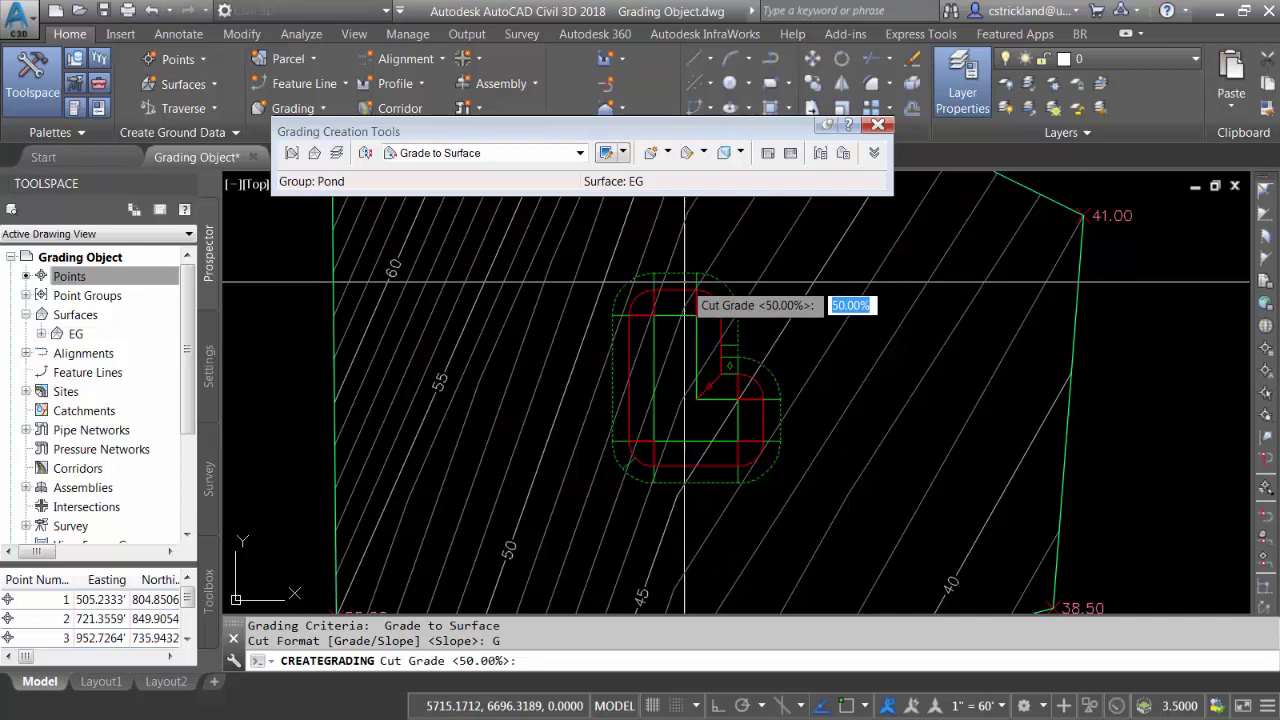
pyautogui.write('4:1')
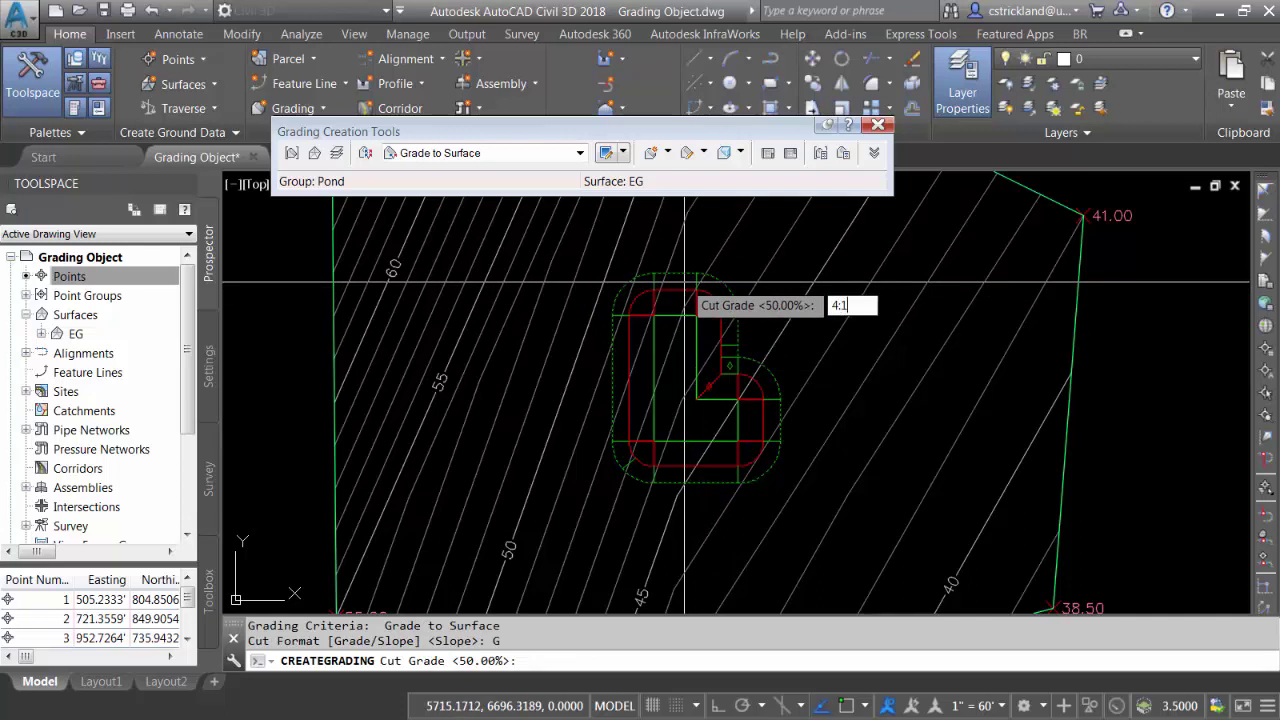
pyautogui.press('Return')
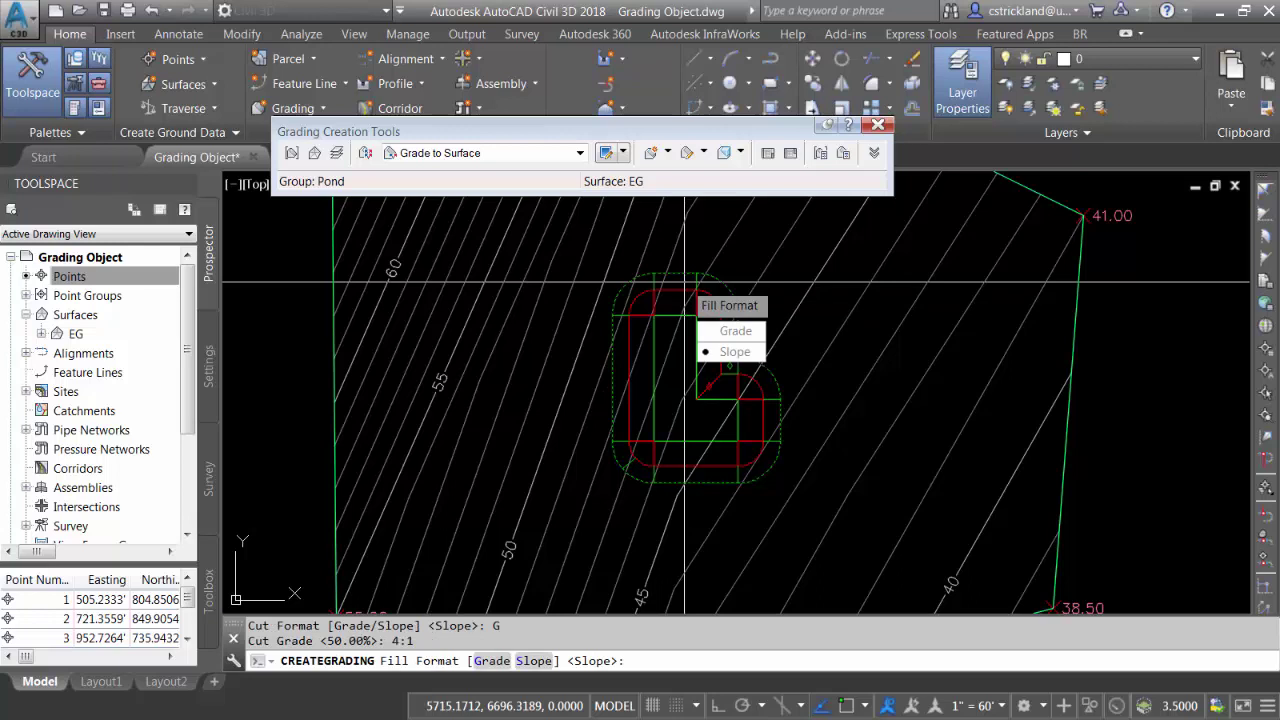
pyautogui.write('g')
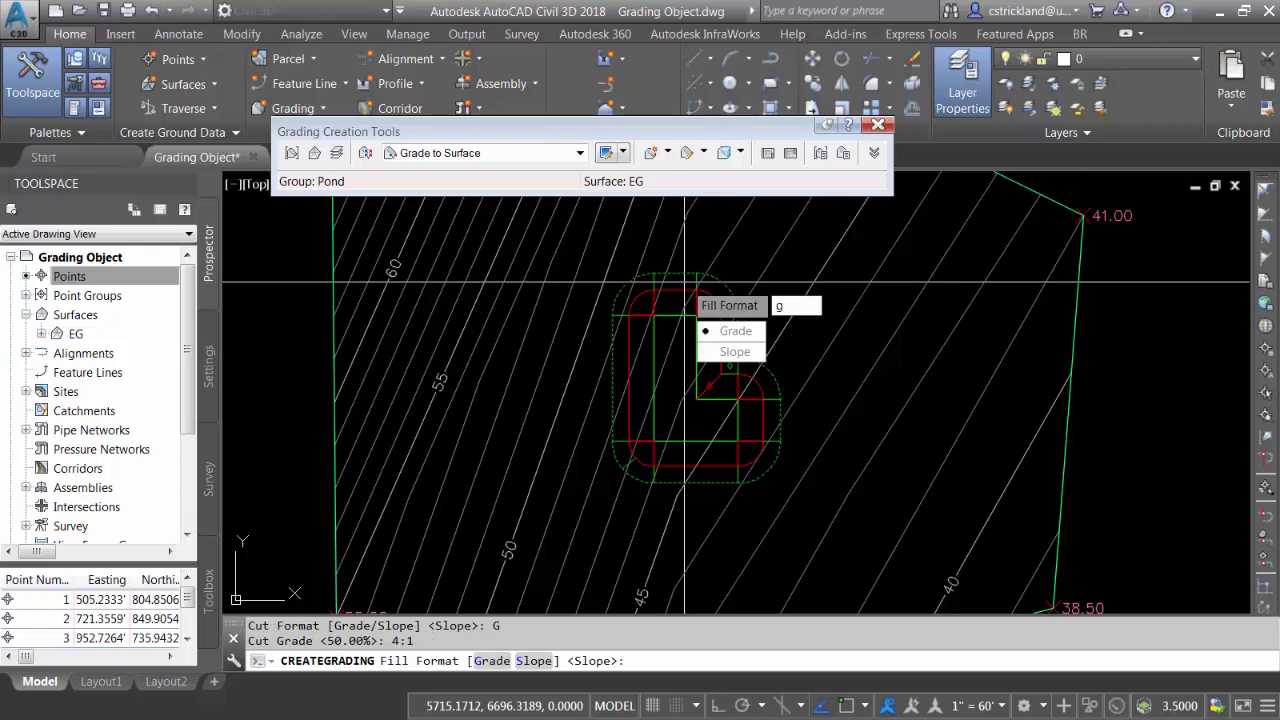
pyautogui.press('BackSpace')
pyautogui.press('Return')
pyautogui.write('4')
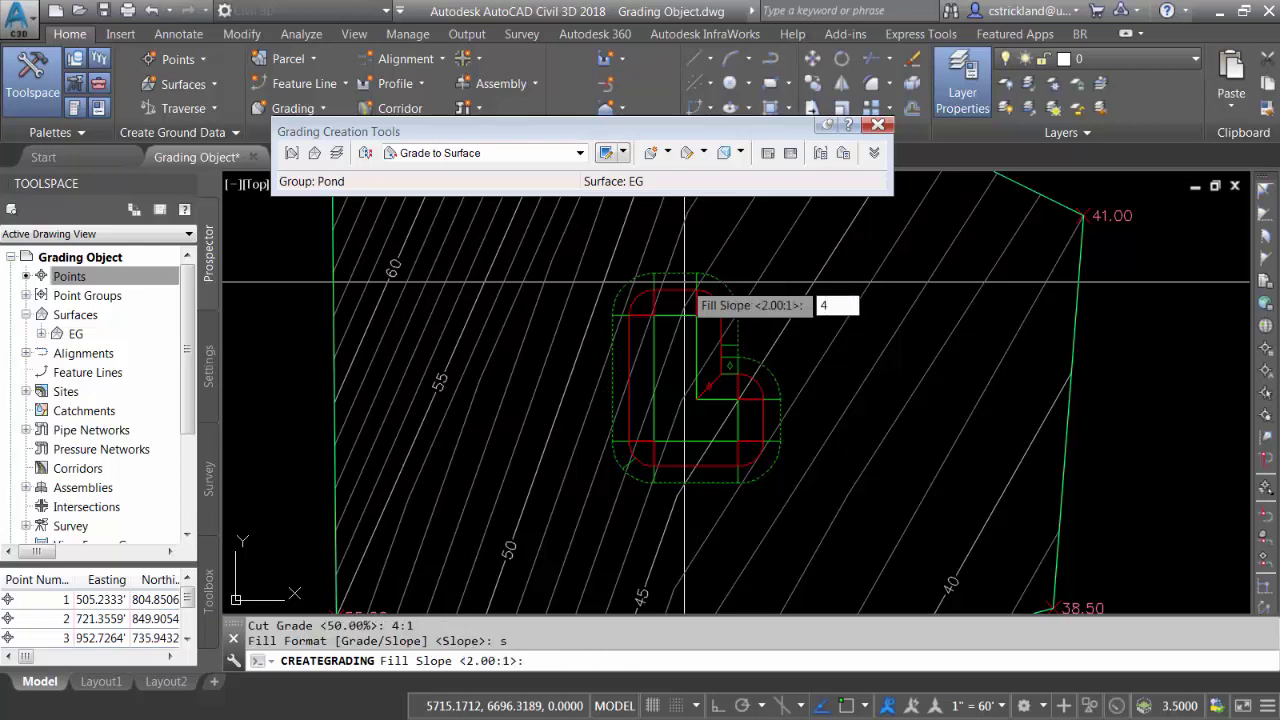
pyautogui.write(':1')
pyautogui.press('Return')
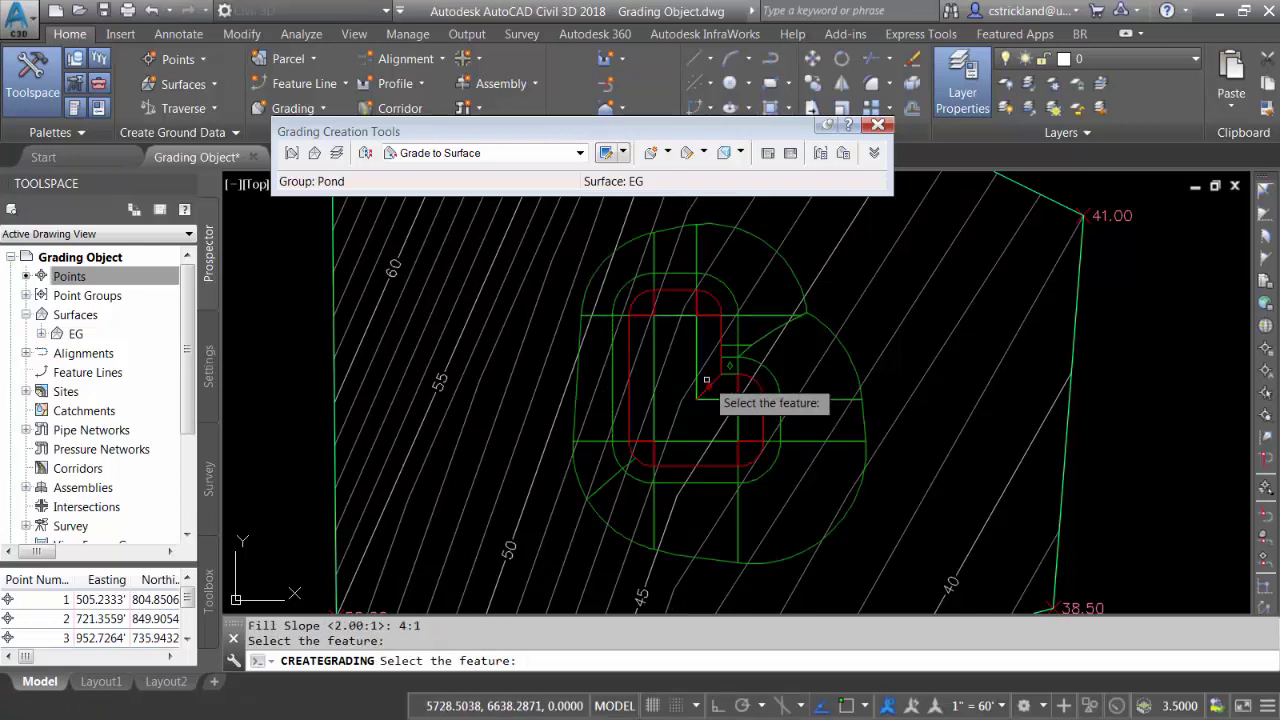
pyautogui.press('Escape')
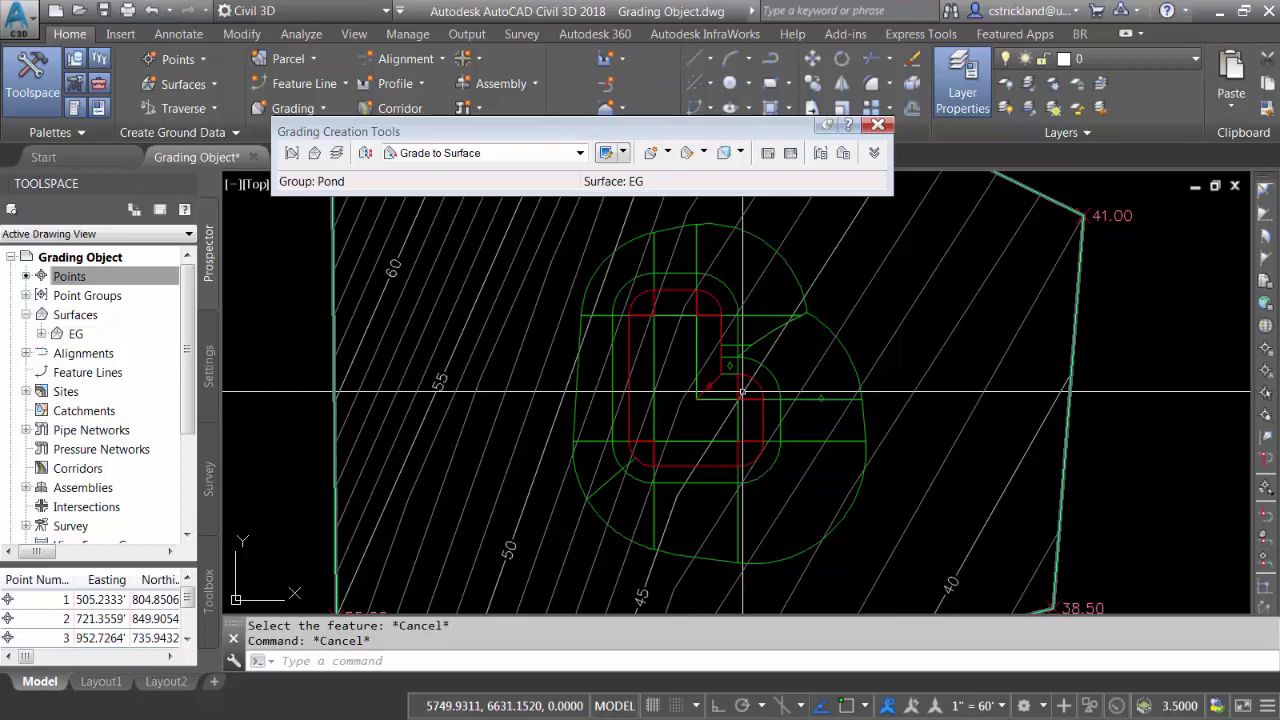
# - Examine the side slopes, berm and daylight slopes of the pond from several 3D angles
pyautogui.keyDown('shift'); pyautogui.moveTo(737, 457); pyautogui.dragTo(766, 294, button='middle'); pyautogui.keyUp('shift')
pyautogui.scroll(6, 766, 300)
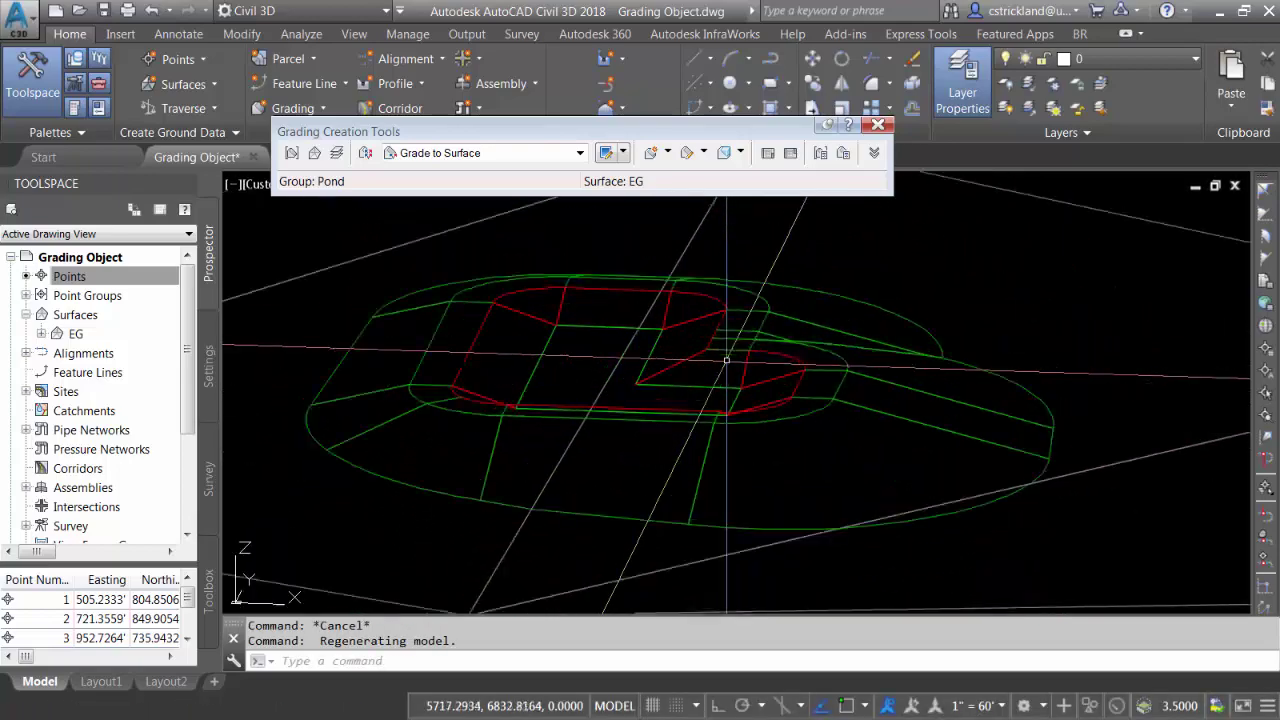
pyautogui.keyDown('shift'); pyautogui.moveTo(725, 420); pyautogui.dragTo(614, 391, button='middle'); pyautogui.keyUp('shift')
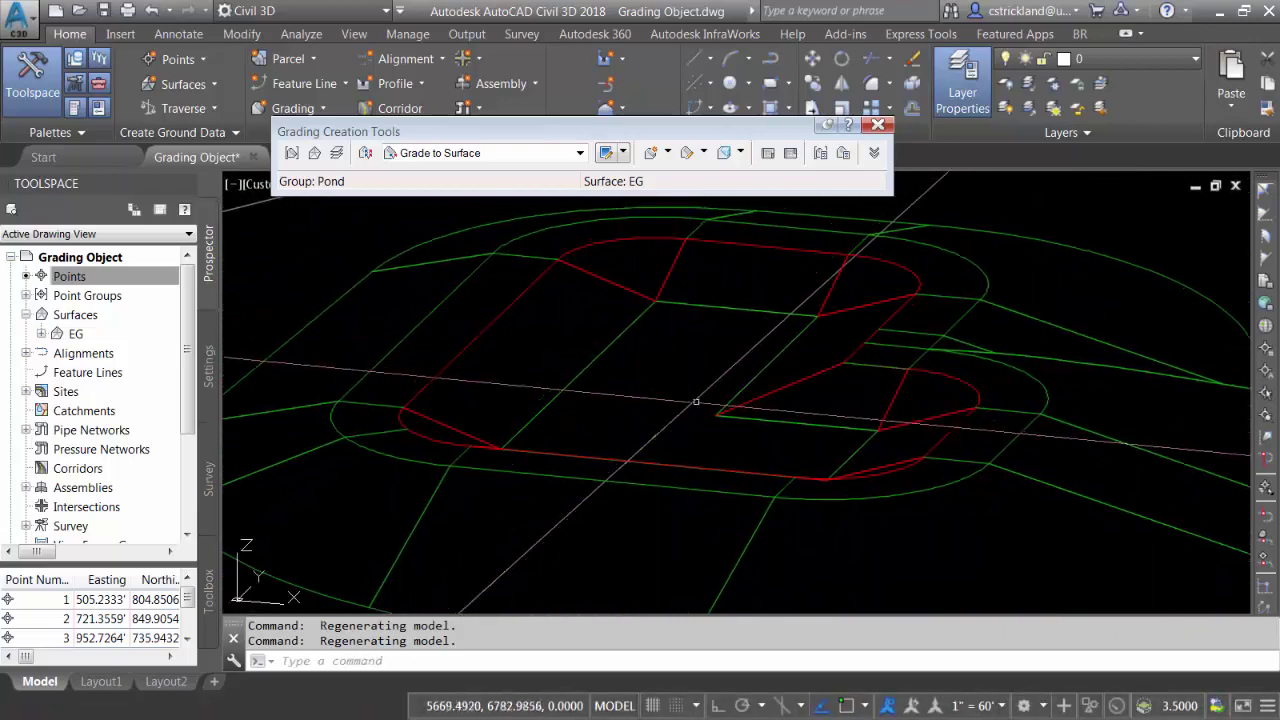
pyautogui.keyDown('shift'); pyautogui.moveTo(694, 394); pyautogui.dragTo(665, 415, button='middle'); pyautogui.keyUp('shift')
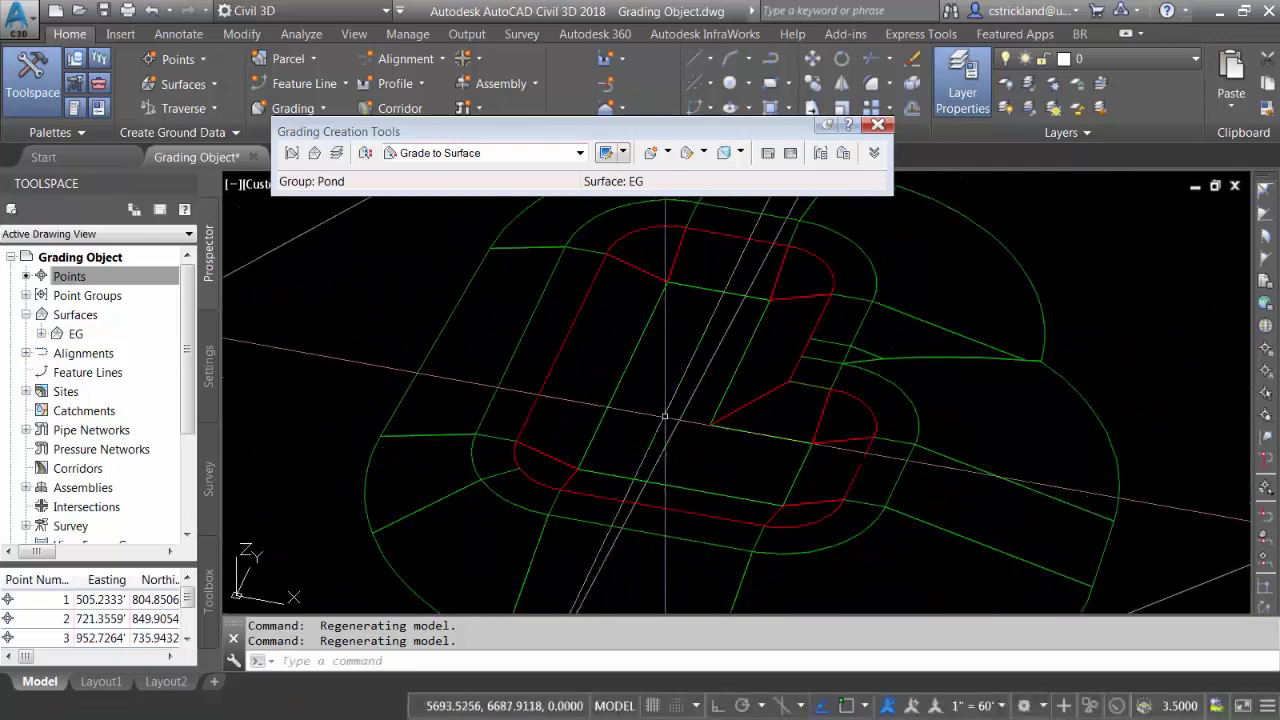
pyautogui.click(668, 155)
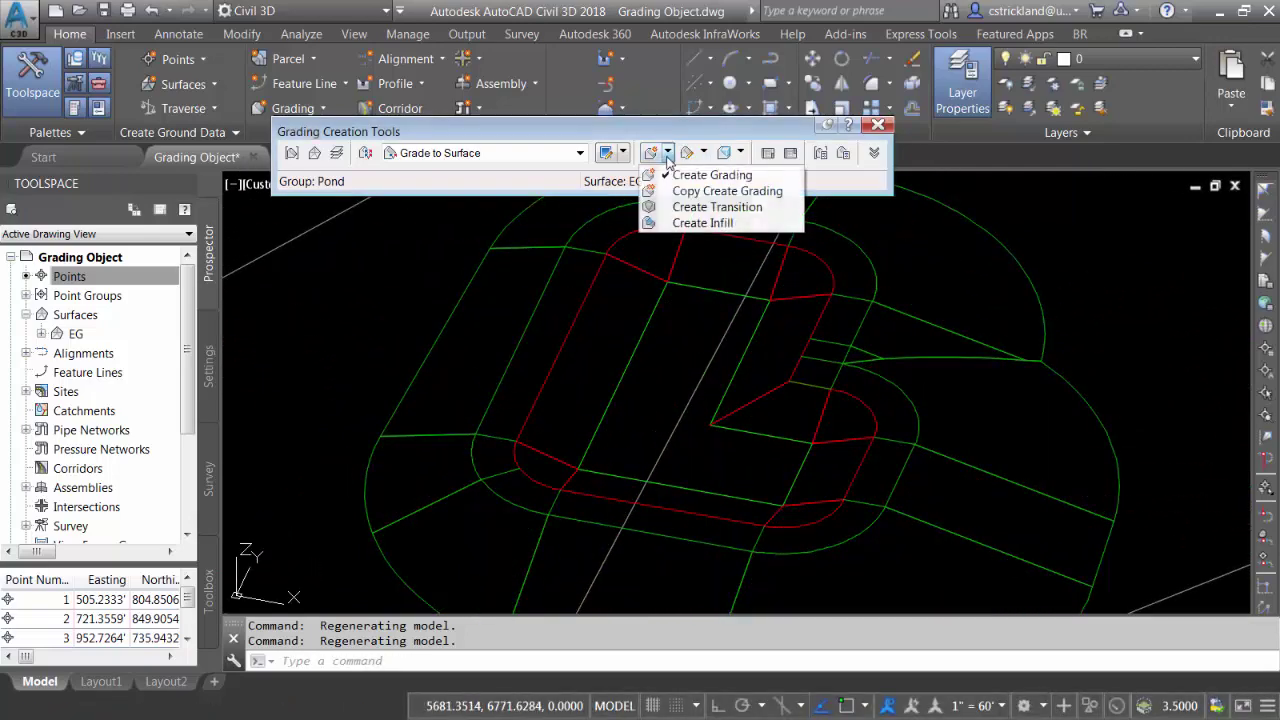
pyautogui.click(704, 223)
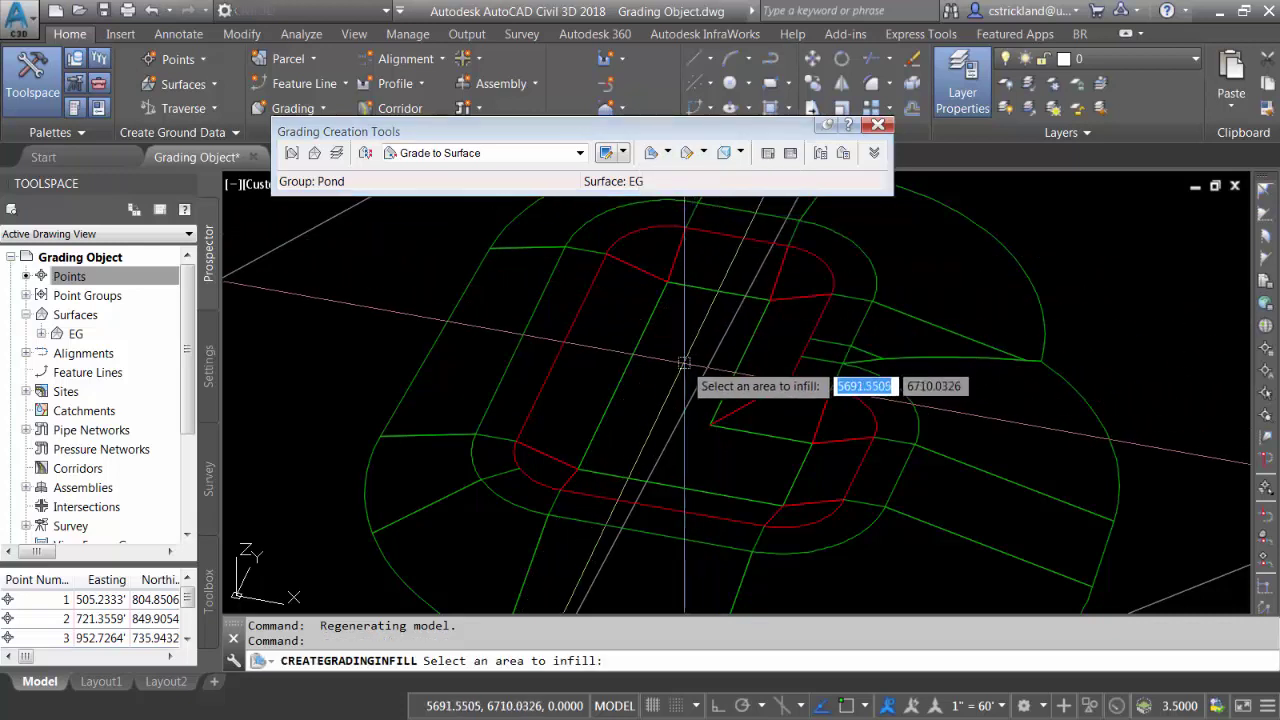
pyautogui.press('Escape')
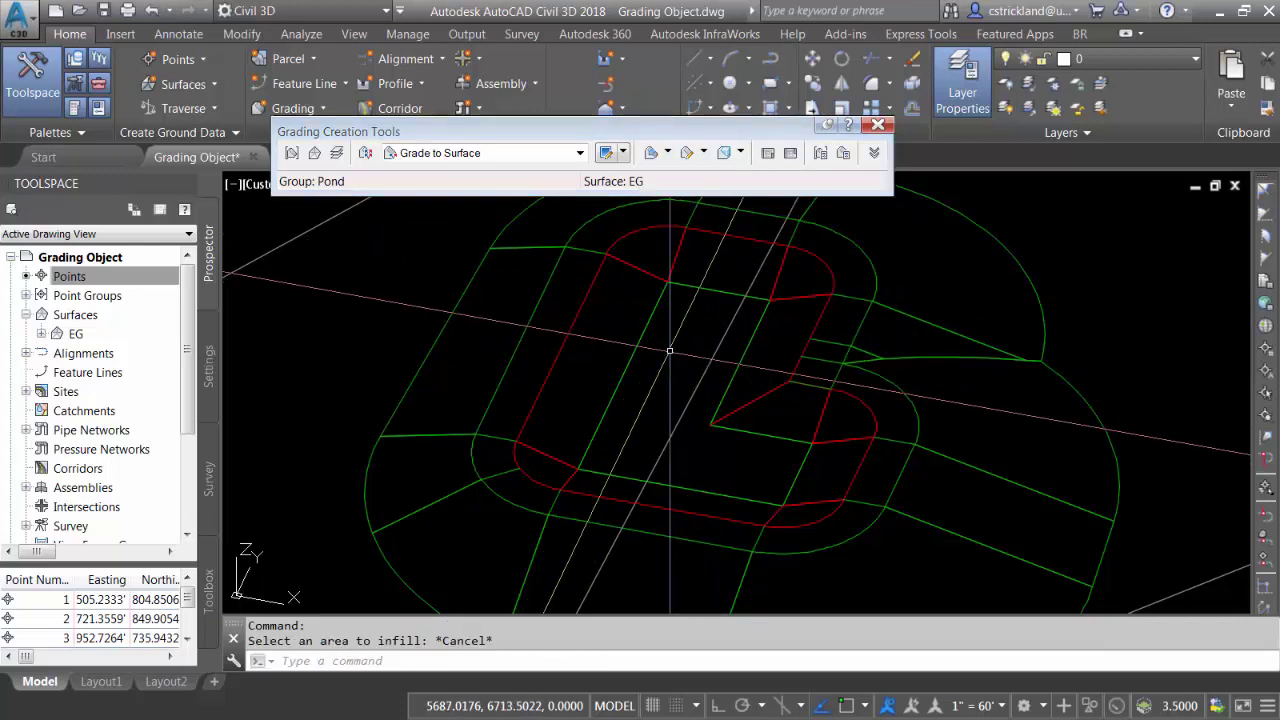
# - Restore the plan view of the current UCS and create a grading infill inside the L-shaped pond bottom
pyautogui.write('plan')
pyautogui.press('Return')
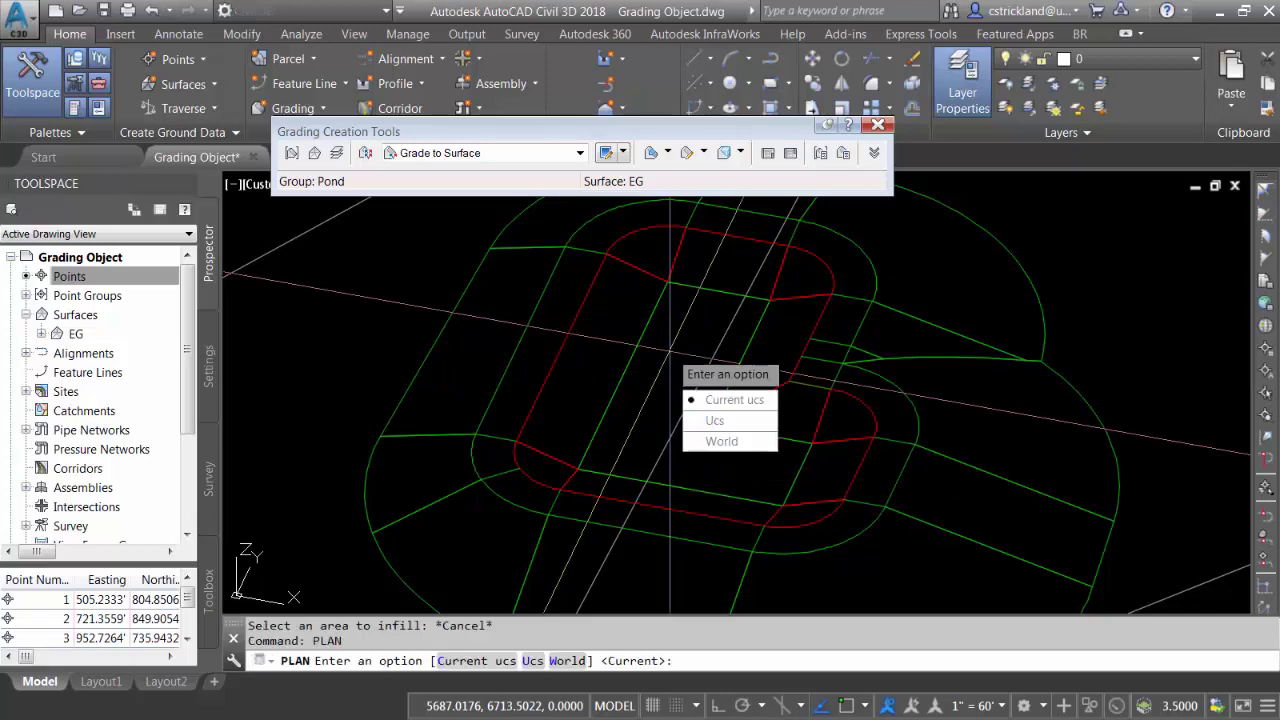
pyautogui.press('Return')
pyautogui.scroll(3, 656, 347)
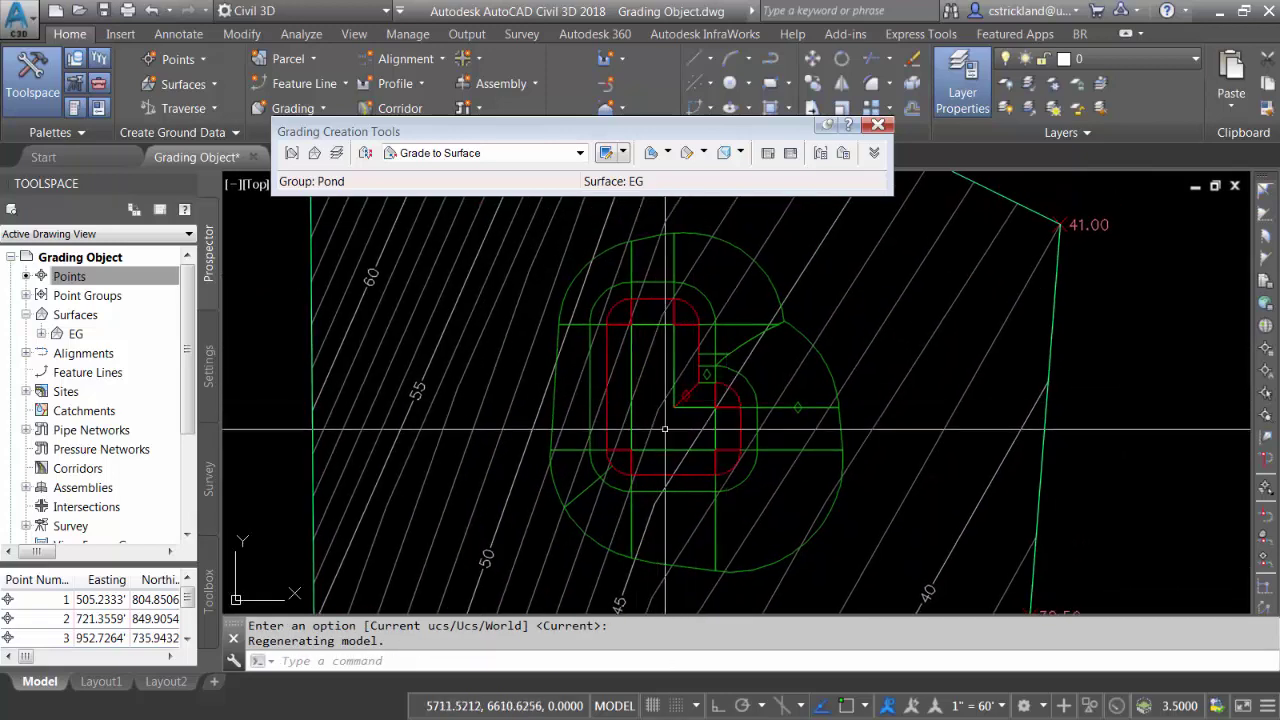
pyautogui.click(668, 153)
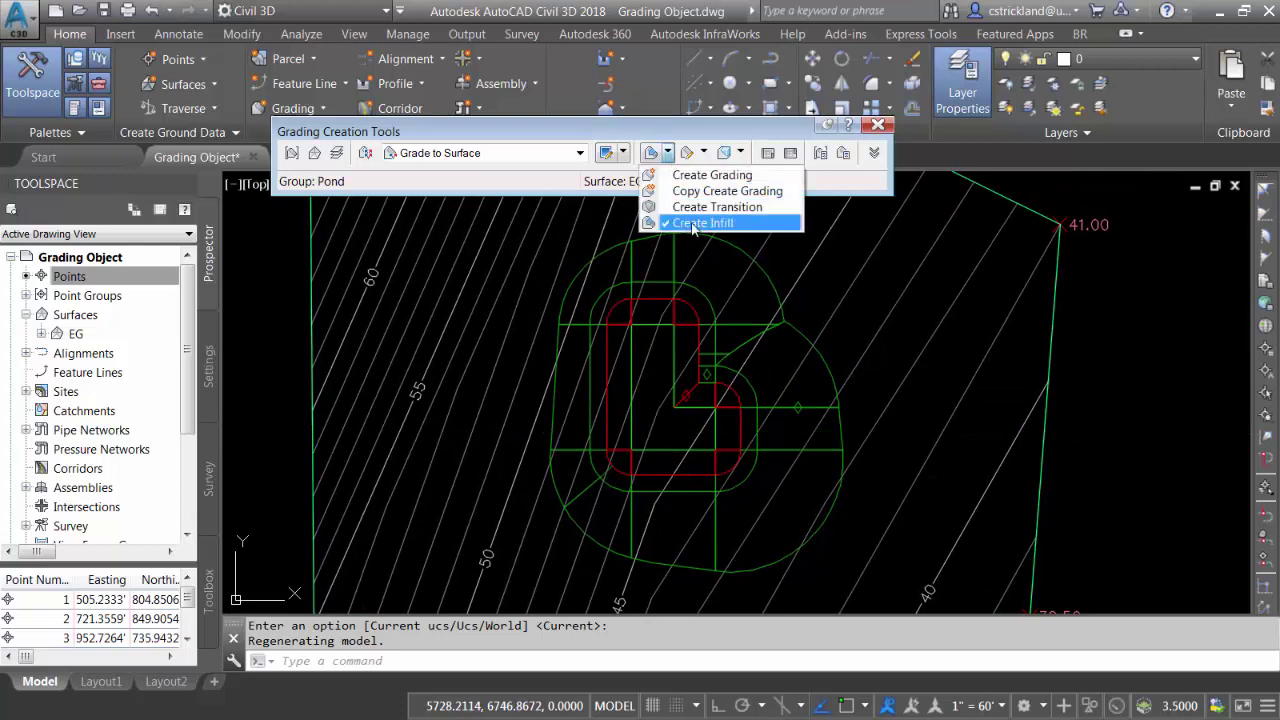
pyautogui.click(693, 224)
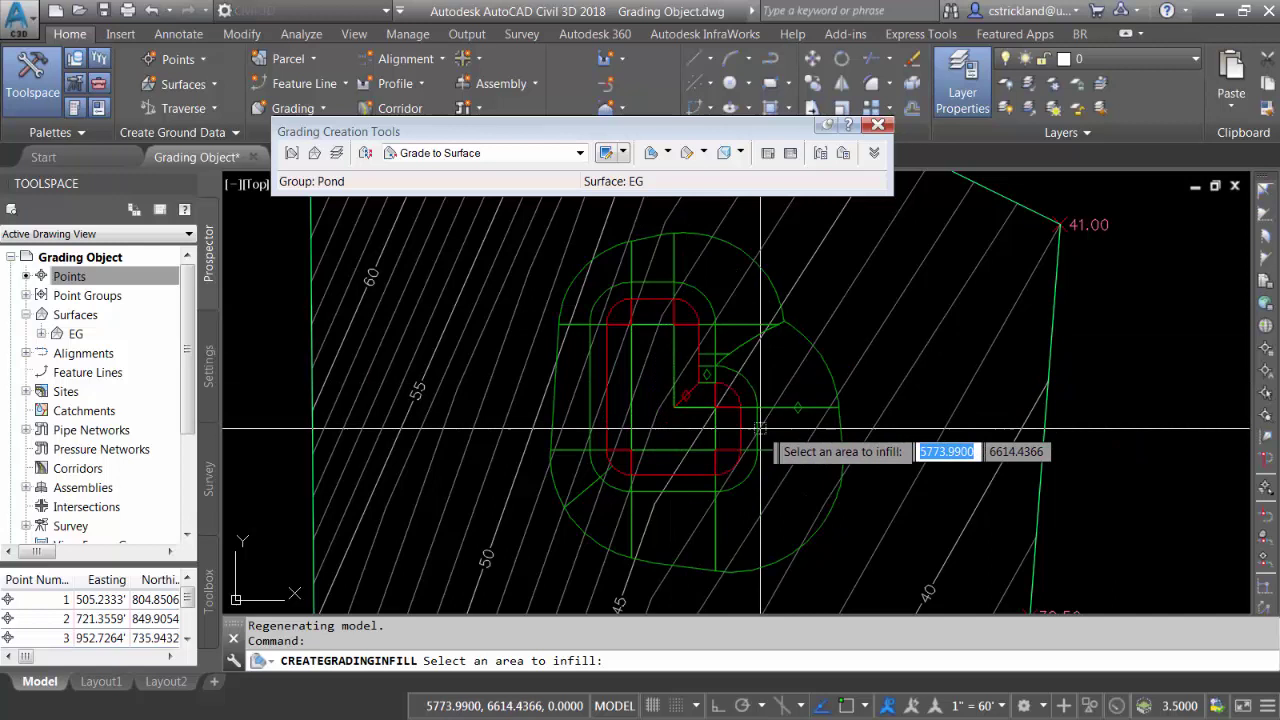
pyautogui.click(679, 421)
pyautogui.press('Return')
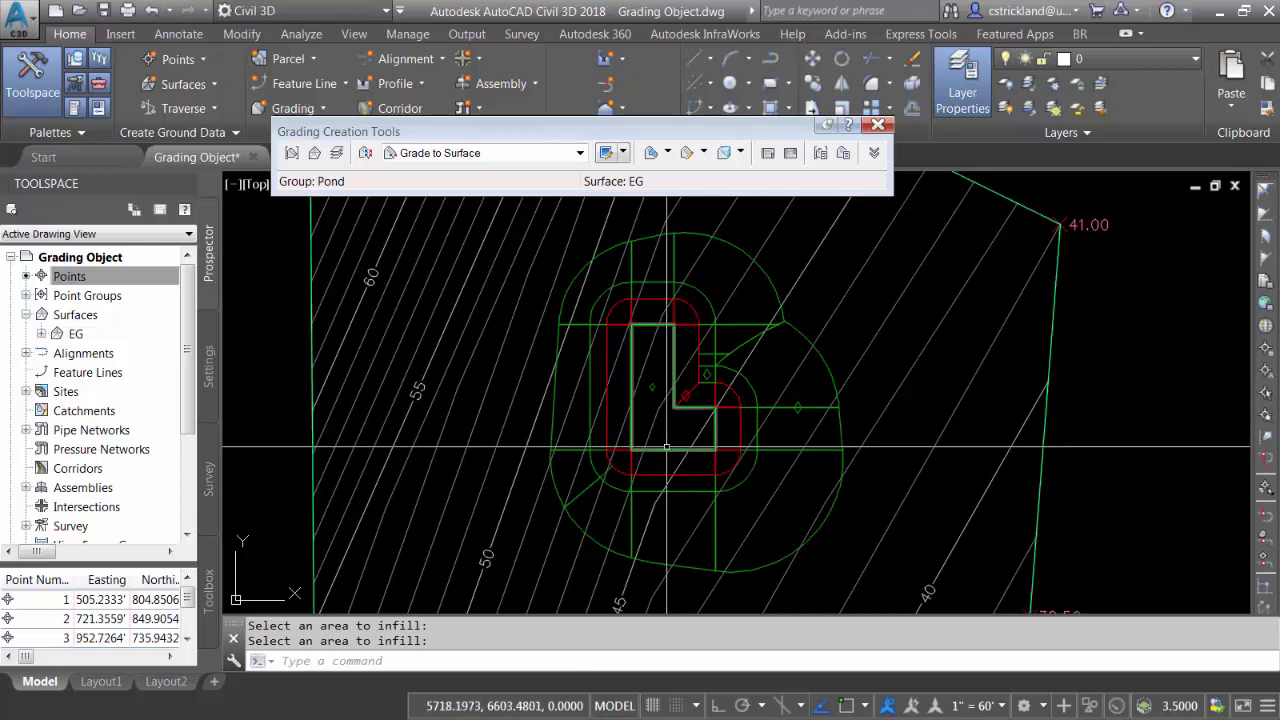
# - Erase the L-shaped outline object lying along the edge of the pond bottom
pyautogui.click(666, 448)
pyautogui.press('Delete')
pyautogui.moveTo(806, 318); pyautogui.dragTo(817, 326, button='middle')
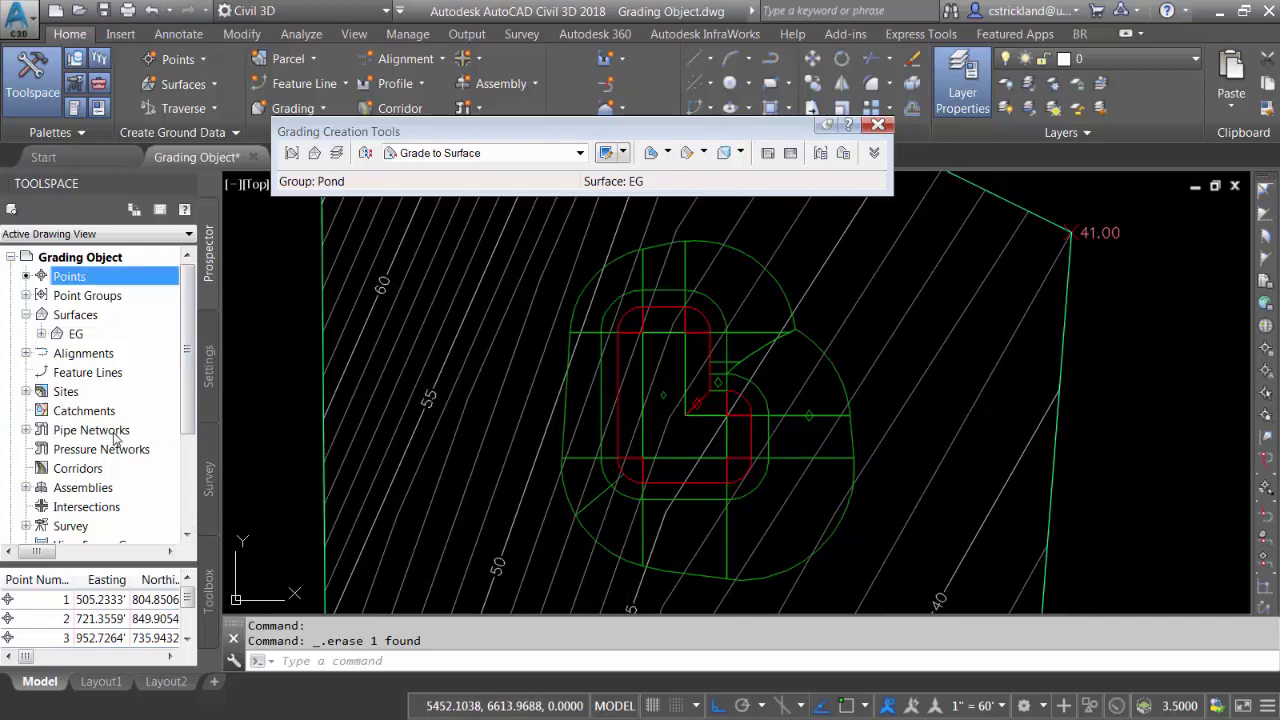
# - Turn on automatic surface creation for Site 1's Pond grading group, producing a TIN surface named Pond with the Contours 1' and 5' (Design) style
pyautogui.click(64, 392)
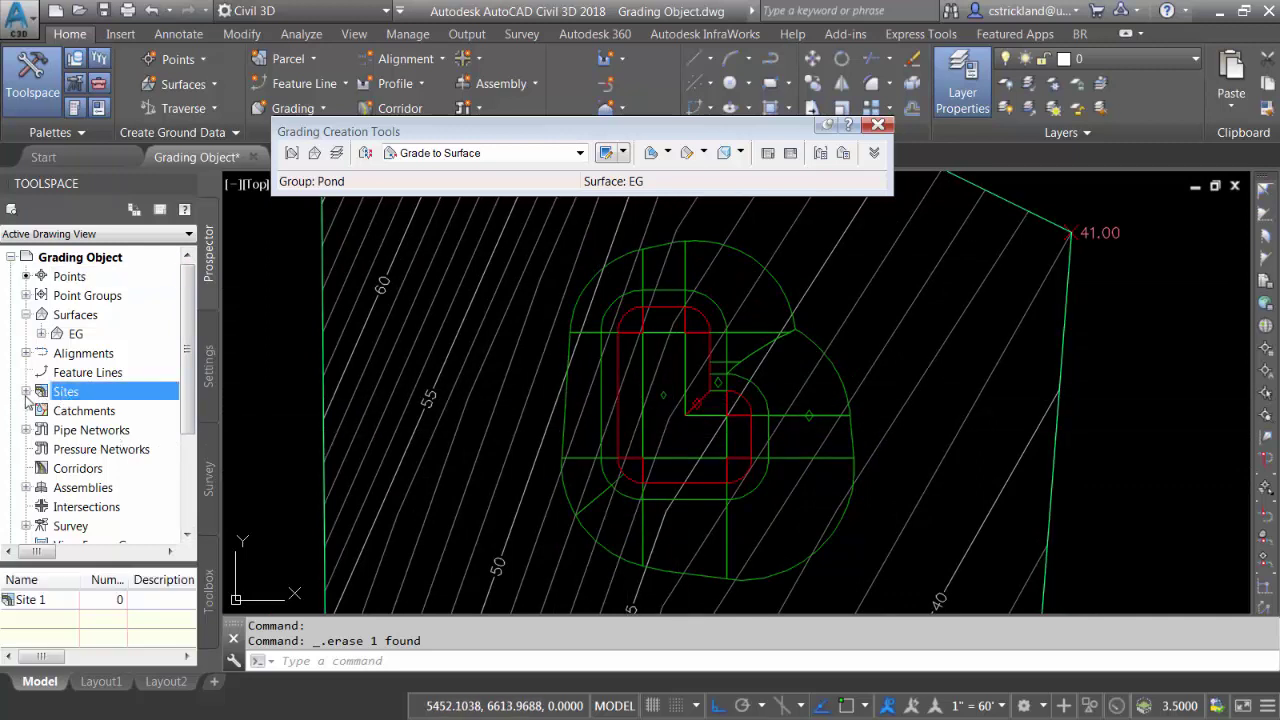
pyautogui.click(26, 392)
pyautogui.click(41, 411)
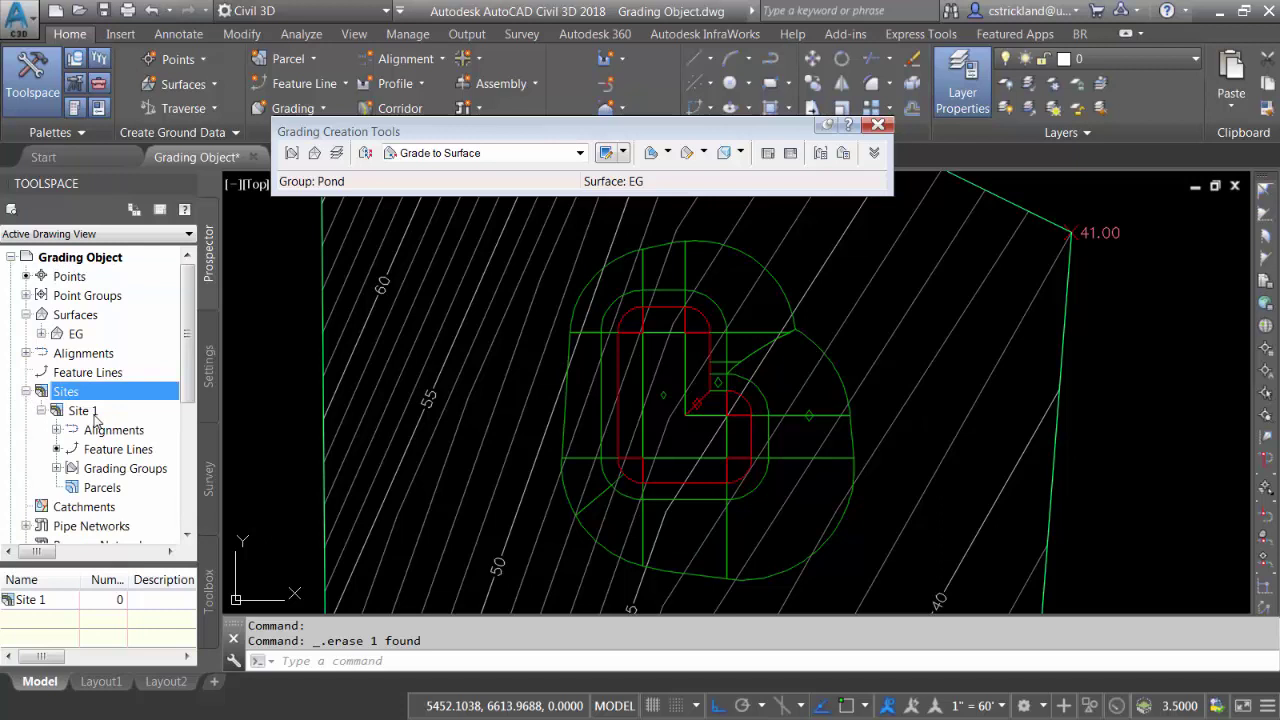
pyautogui.click(85, 412)
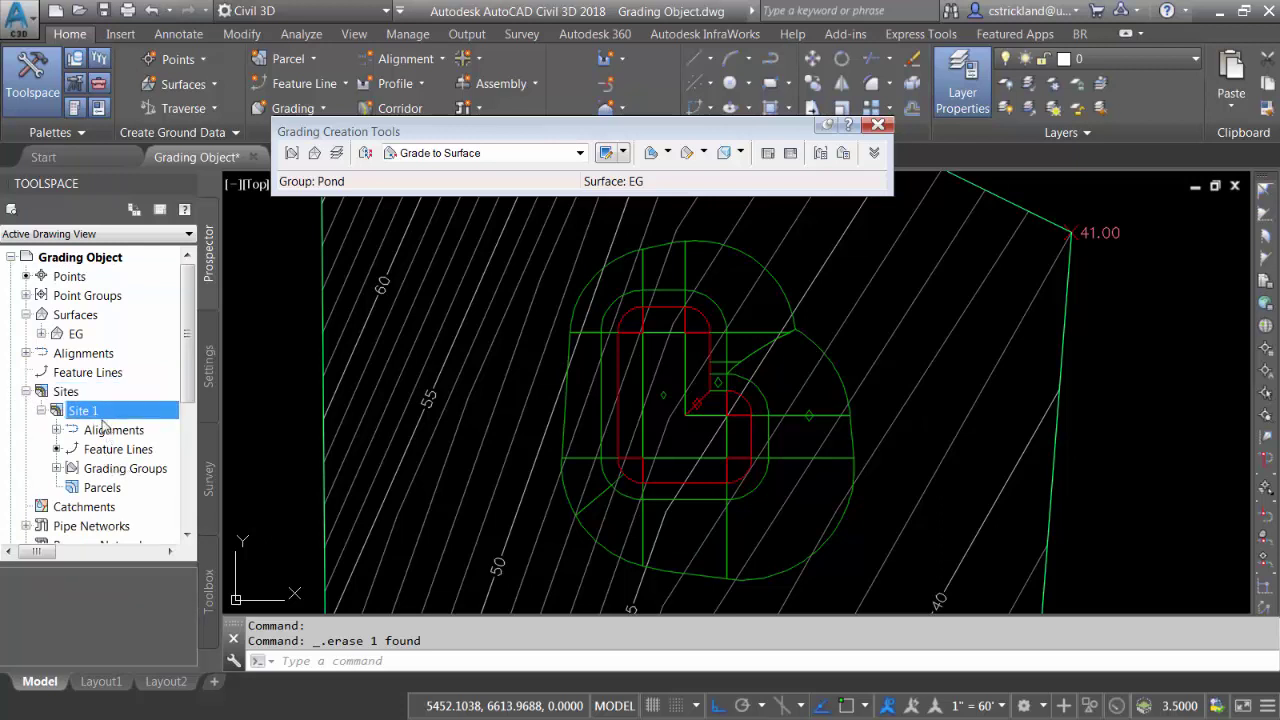
pyautogui.click(107, 470)
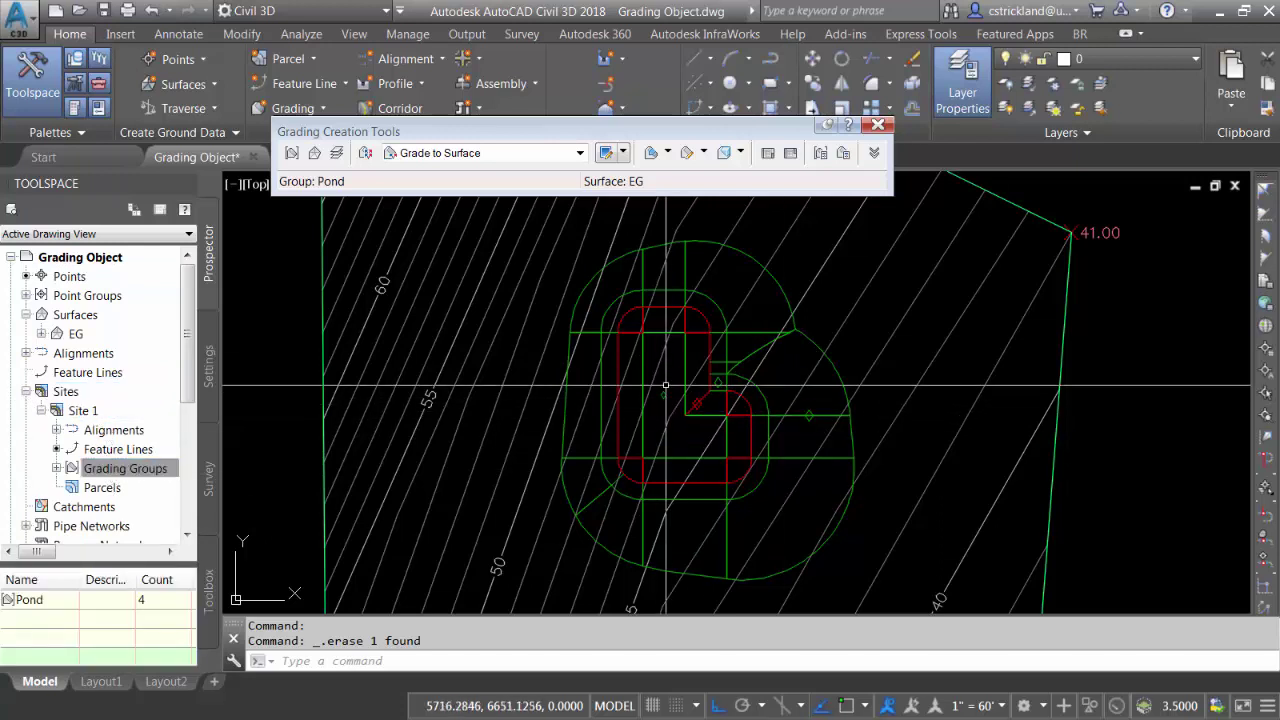
pyautogui.click(58, 469)
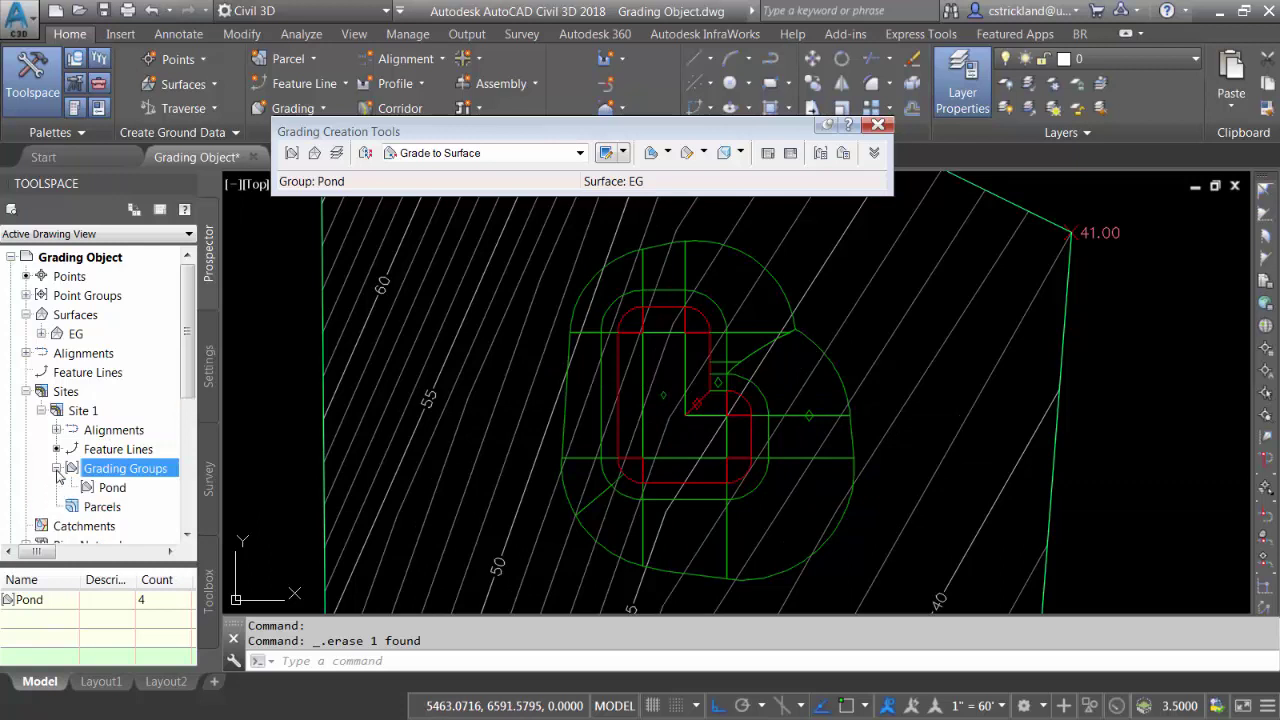
pyautogui.click(114, 488)
pyautogui.rightClick(120, 493)
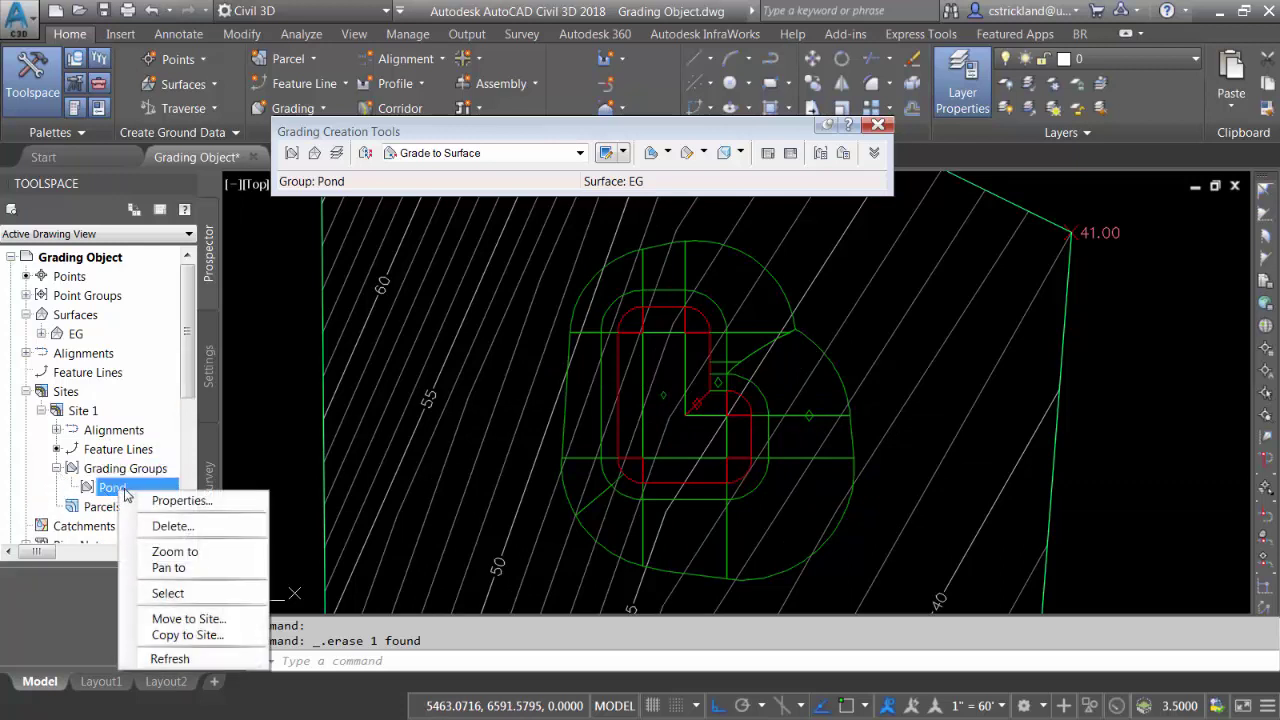
pyautogui.click(178, 502)
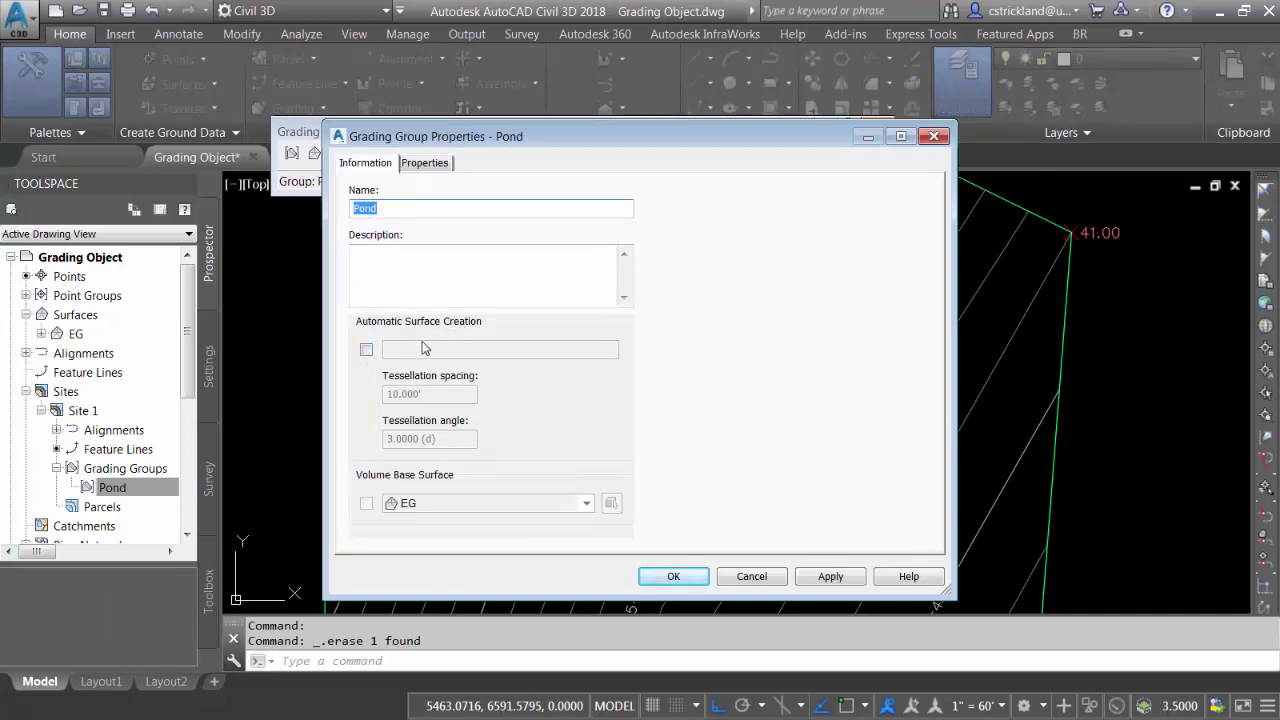
pyautogui.click(366, 351)
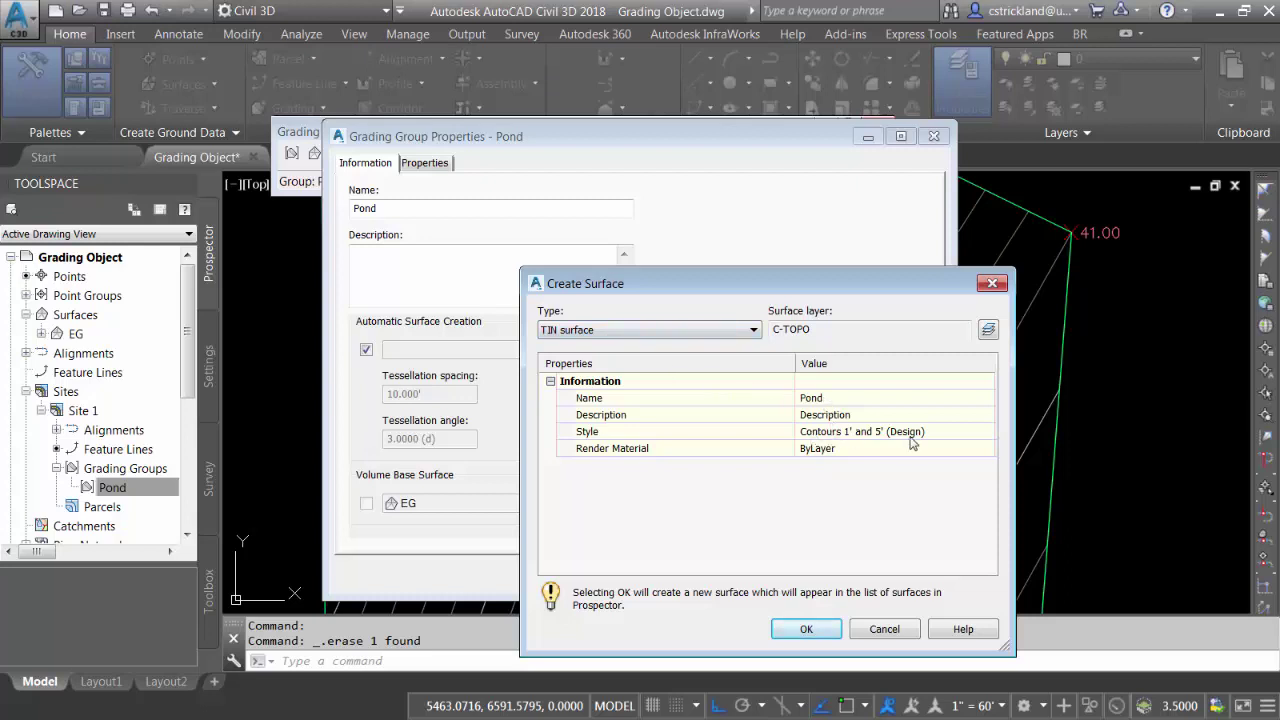
pyautogui.click(807, 630)
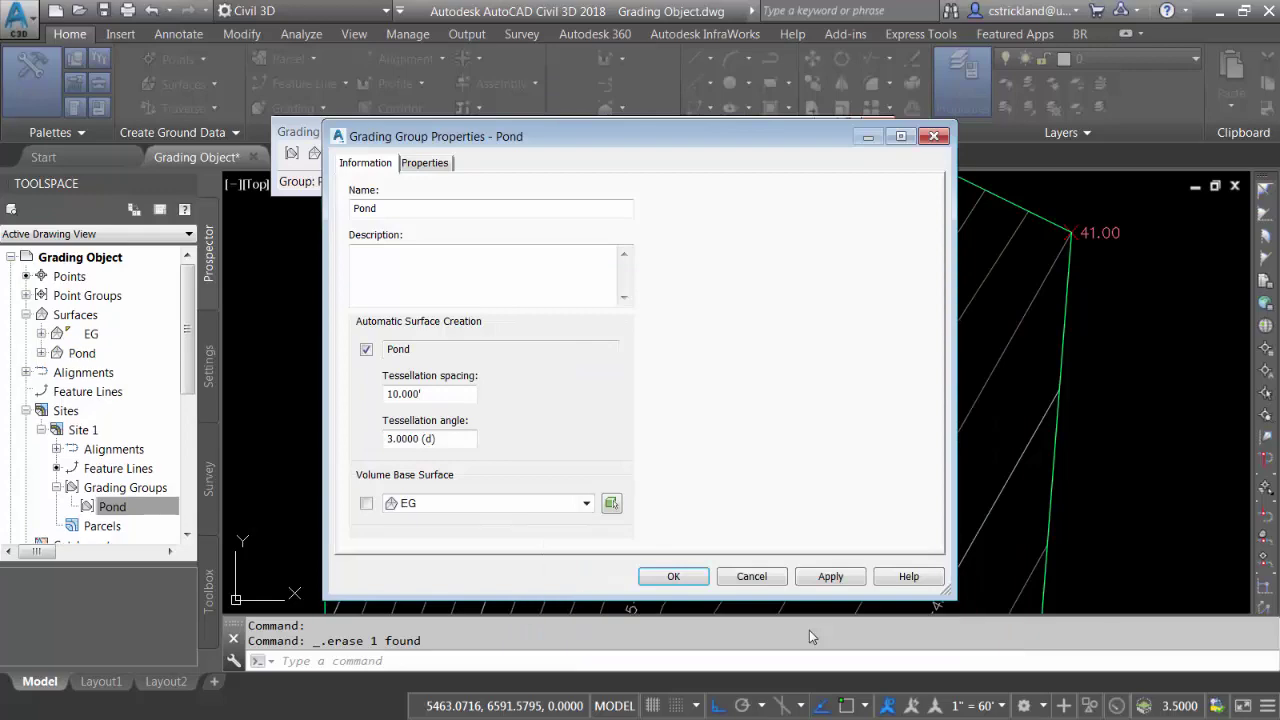
pyautogui.click(674, 577)
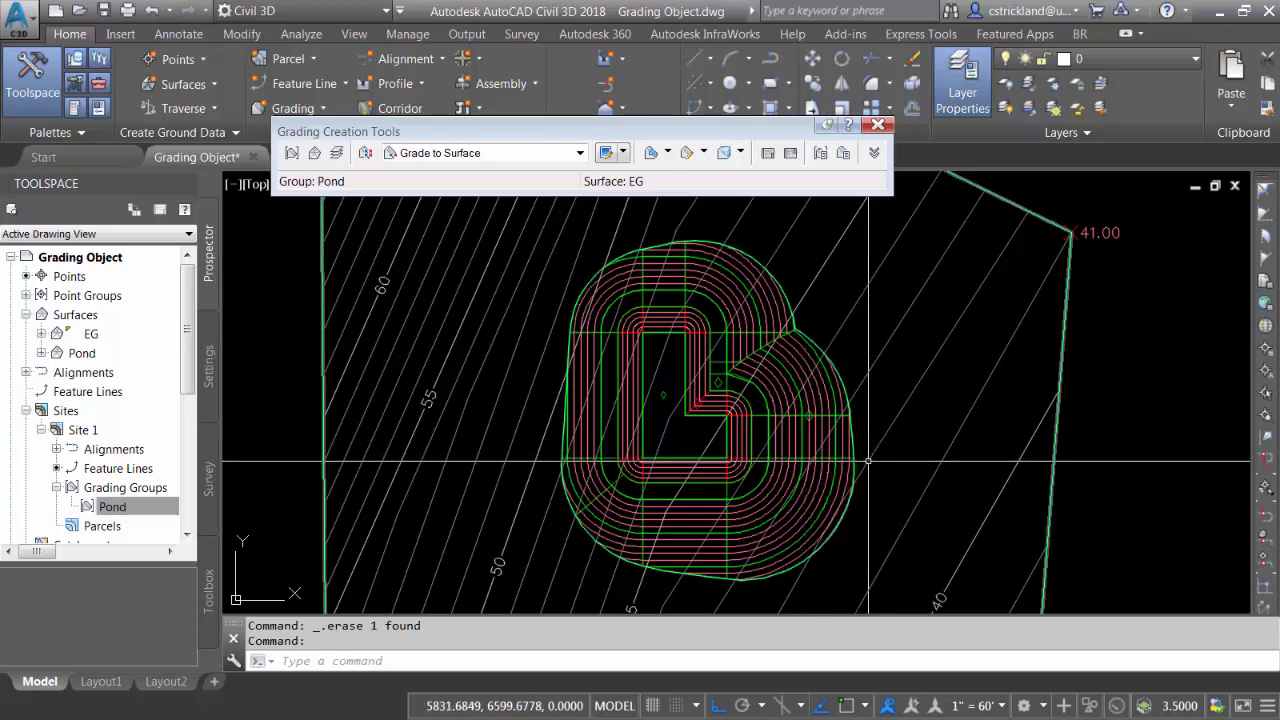
# - Draw a straight horizontal polyline across the whole pond, through the lower part of the L-shaped bottom, and select it
pyautogui.moveTo(808, 449); pyautogui.dragTo(728, 463, button='middle')
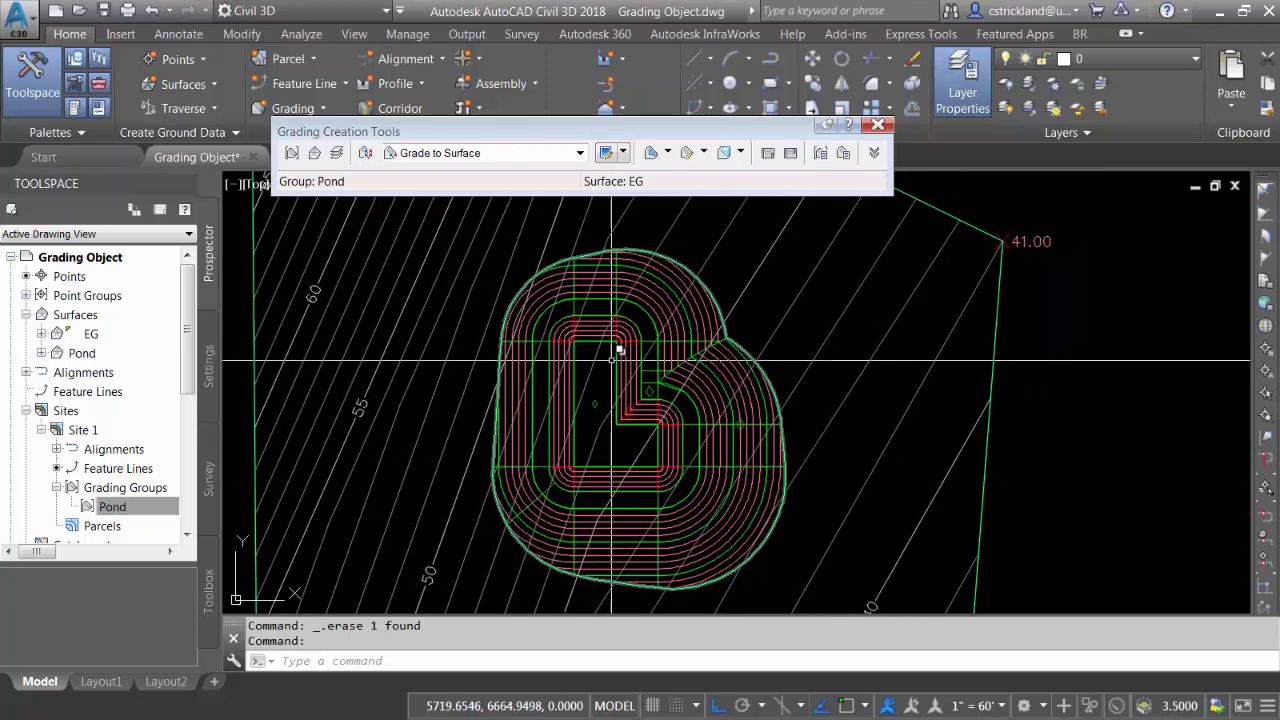
pyautogui.moveTo(686, 479)
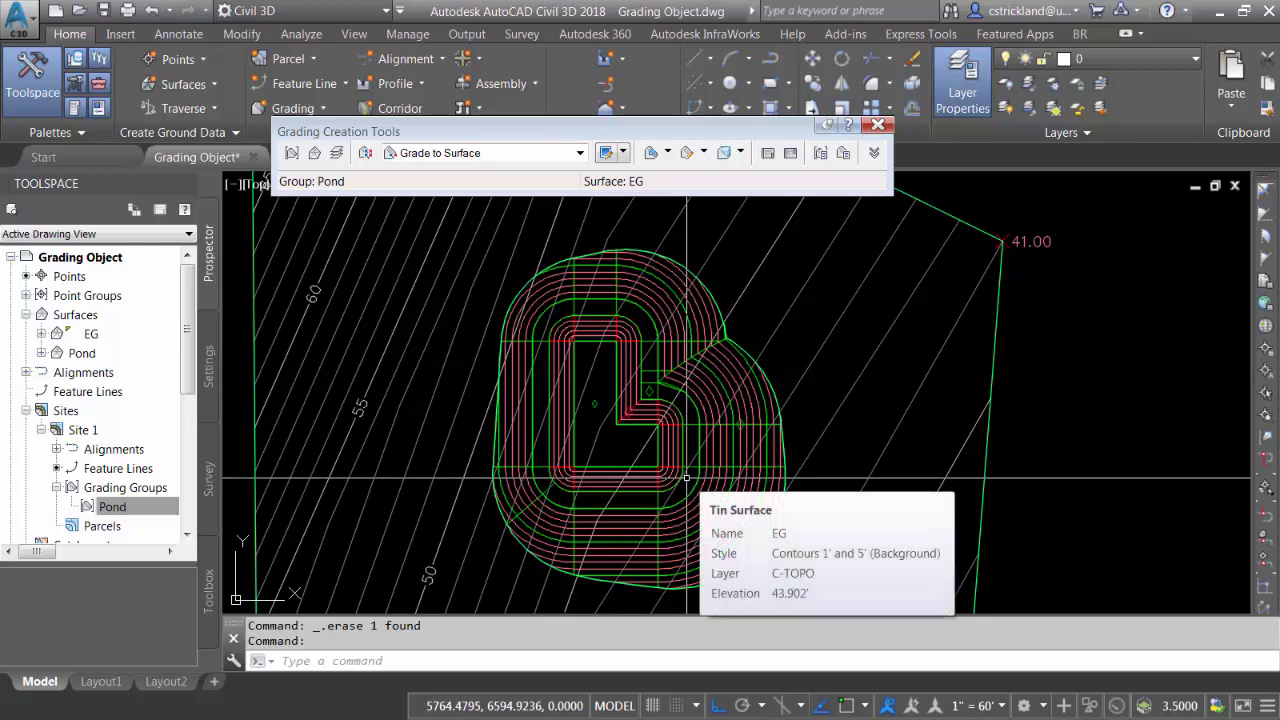
pyautogui.write('PL')
pyautogui.press('Return')
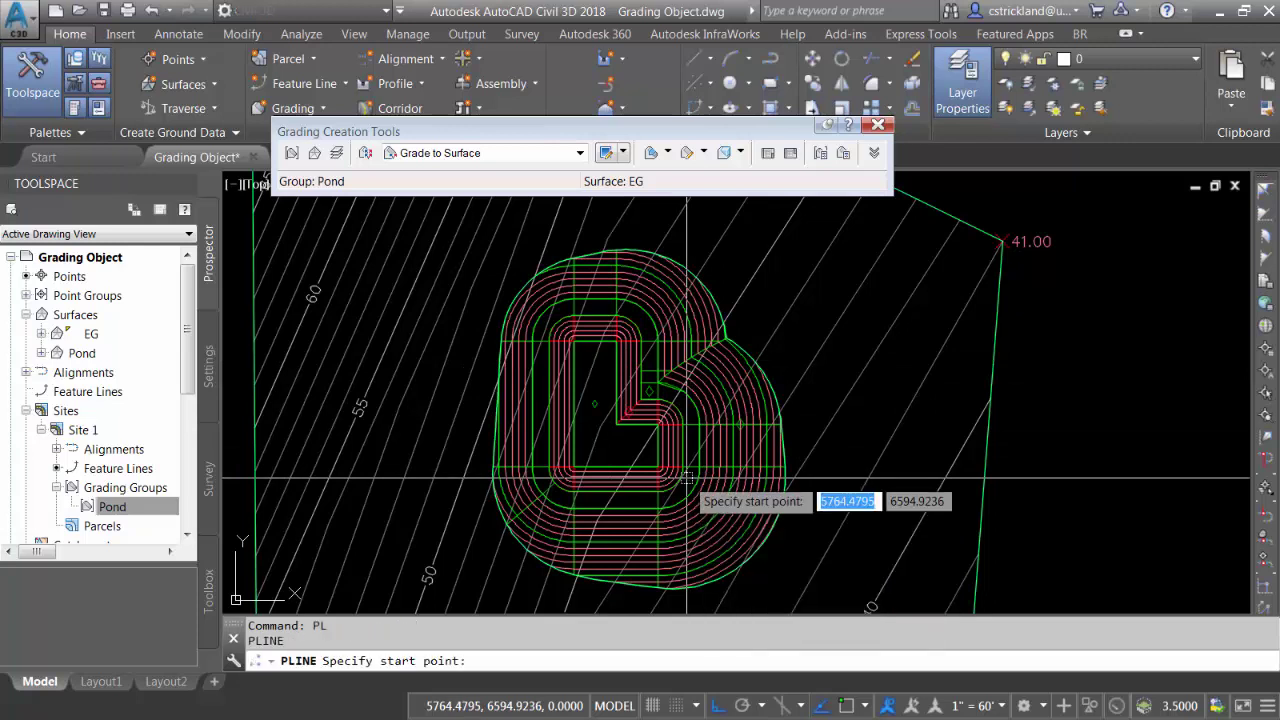
pyautogui.click(456, 444)
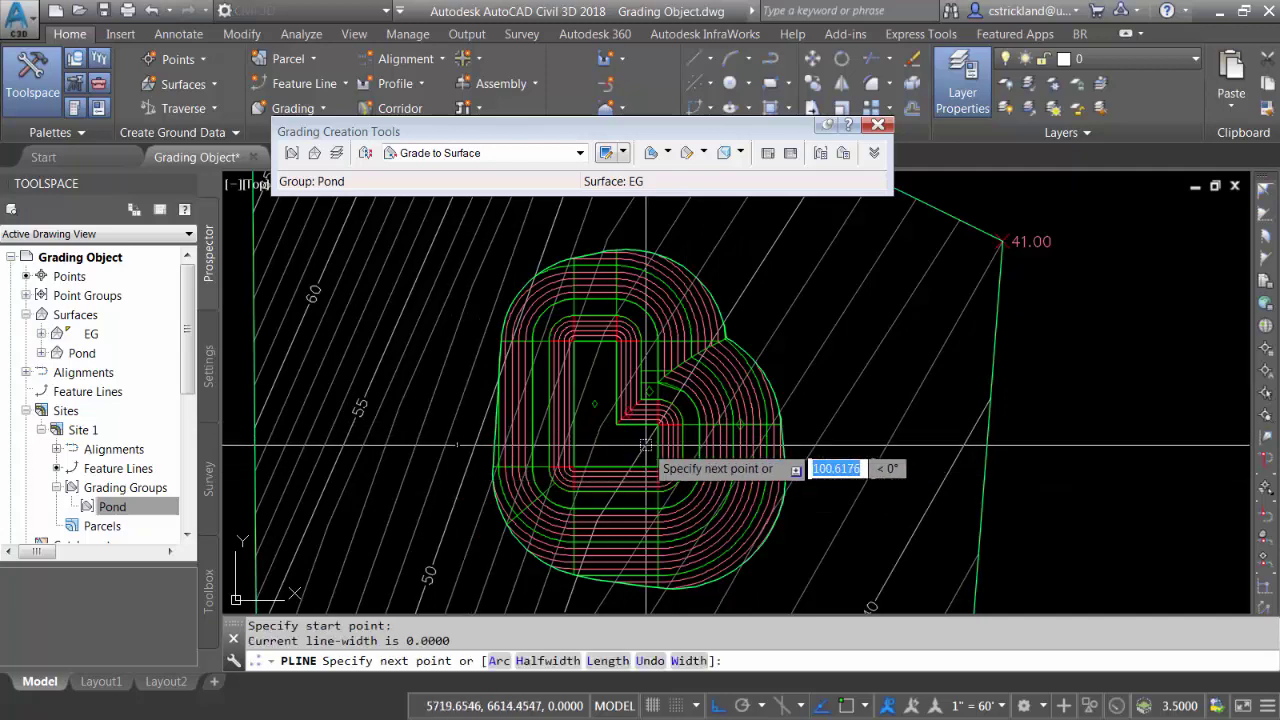
pyautogui.click(838, 444)
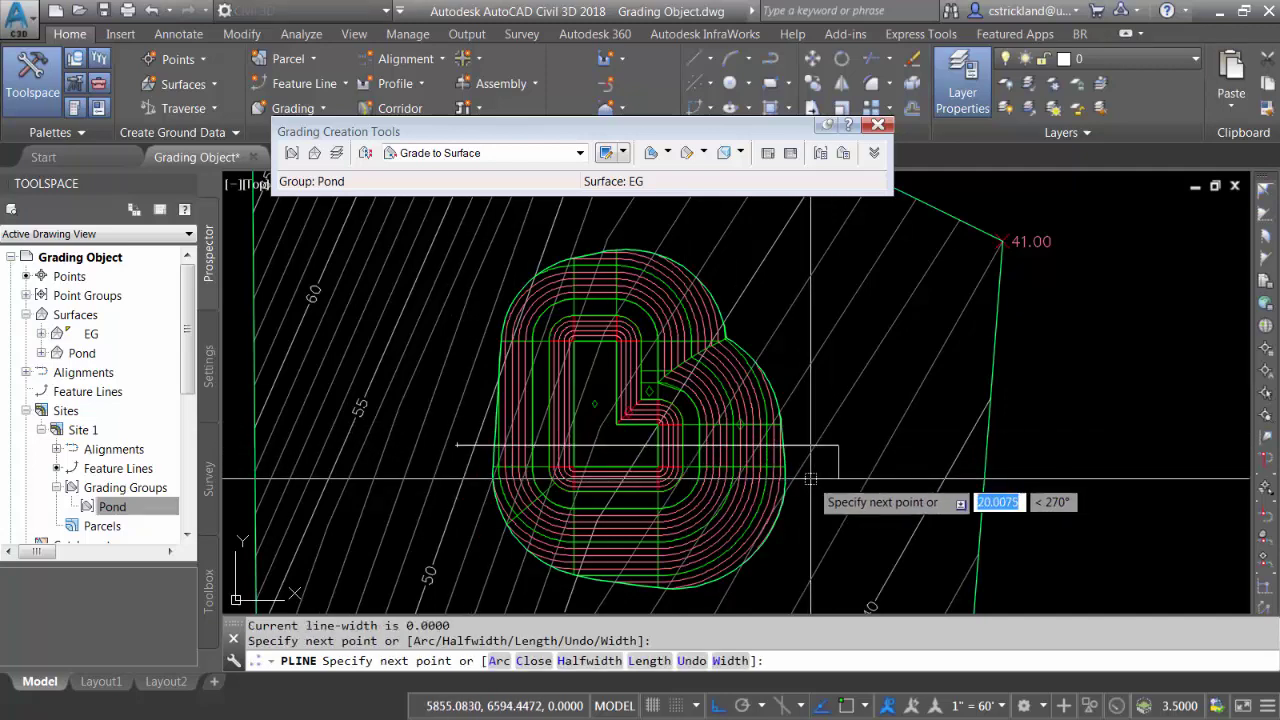
pyautogui.press('Return')
pyautogui.click(622, 444)
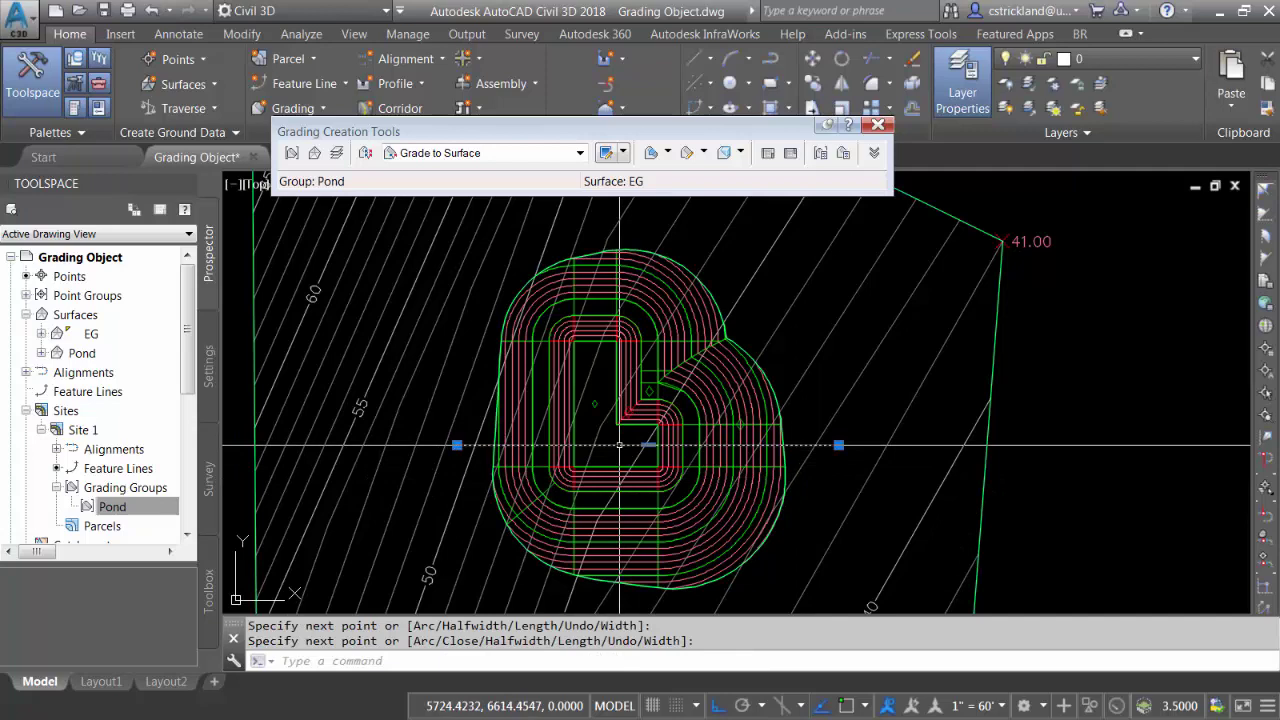
# - Create a quick profile of the EG and Pond surfaces along the polyline with the Major Grids view style, placed beside the site
pyautogui.rightClick(622, 440)
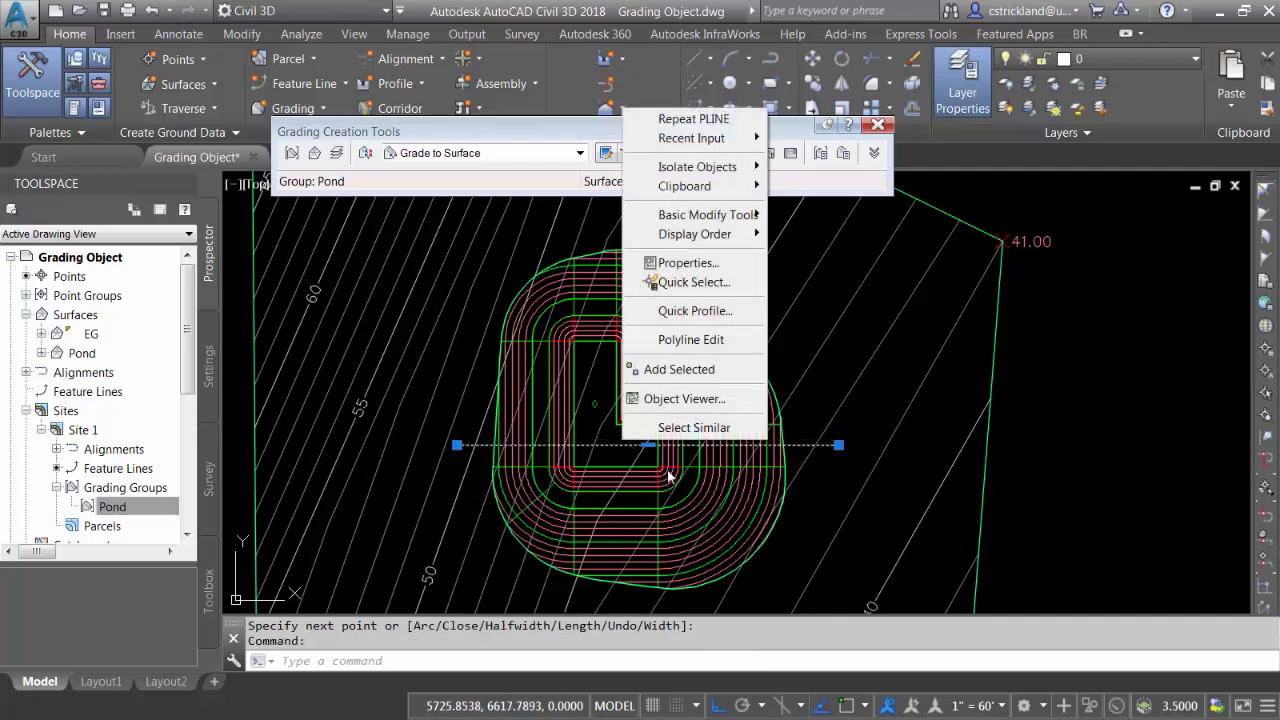
pyautogui.click(682, 309)
pyautogui.click(806, 531)
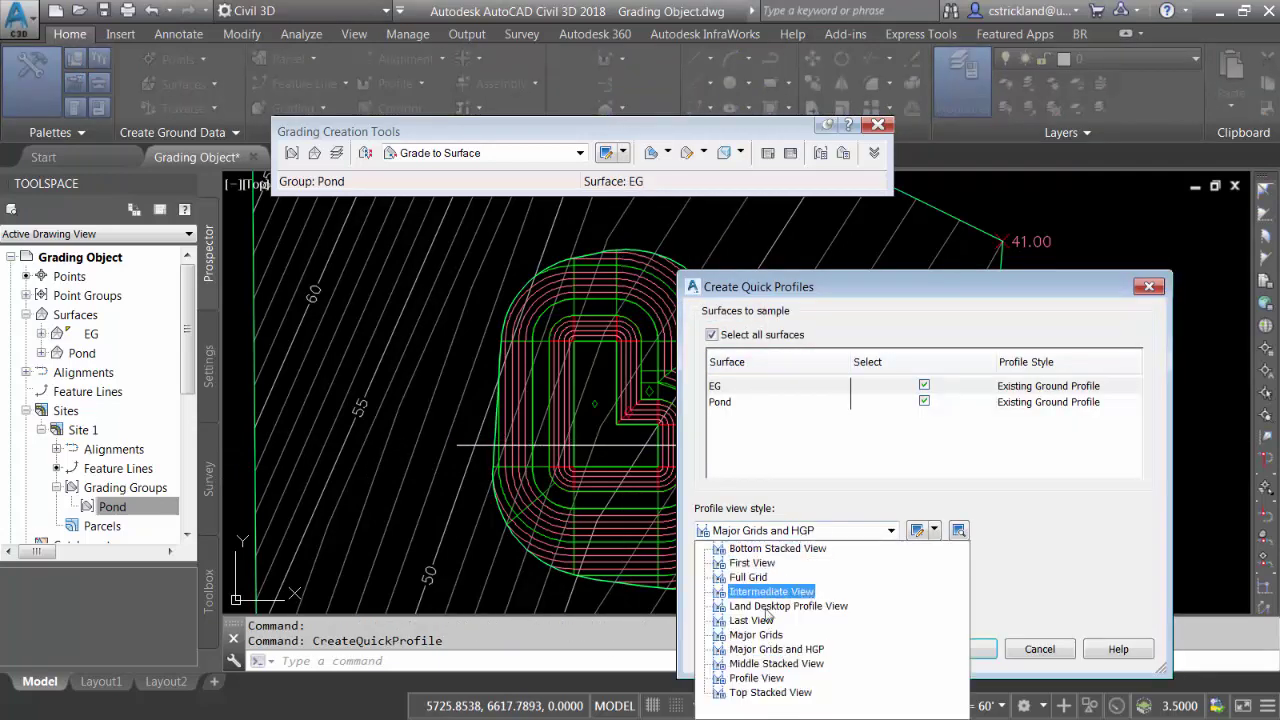
pyautogui.click(757, 635)
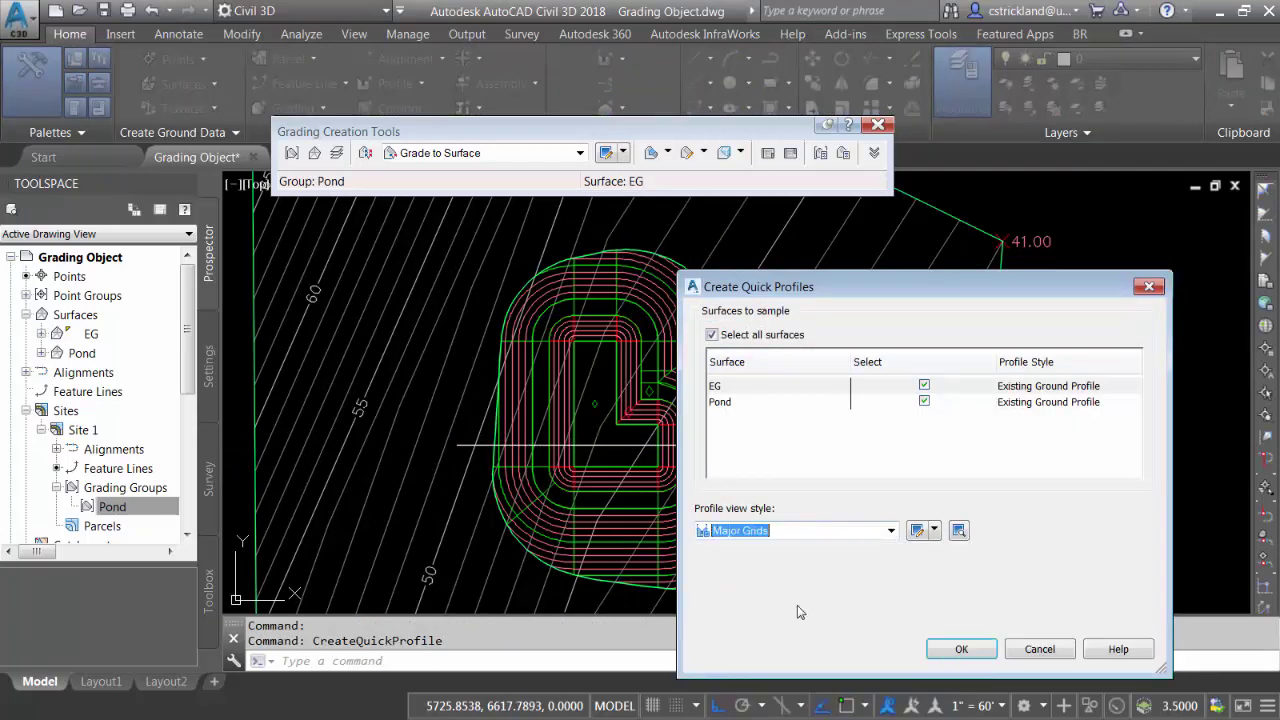
pyautogui.click(722, 388)
pyautogui.click(726, 402)
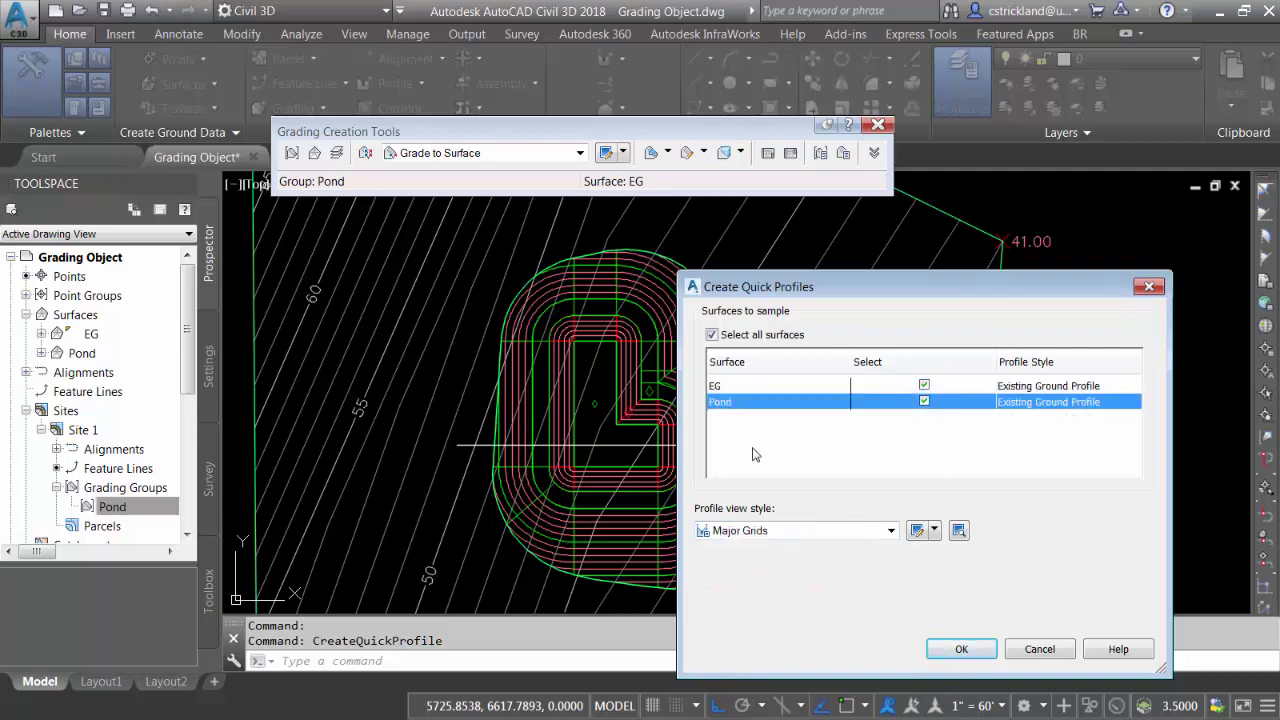
pyautogui.click(960, 650)
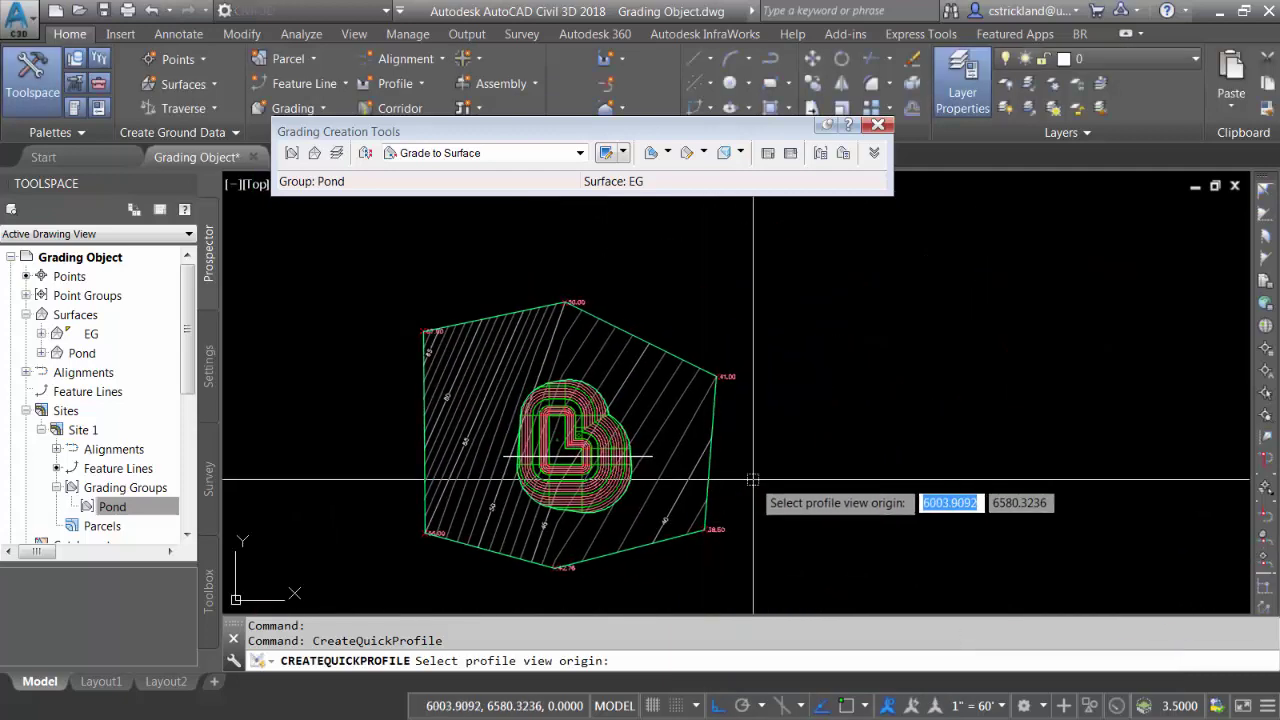
pyautogui.click(754, 483)
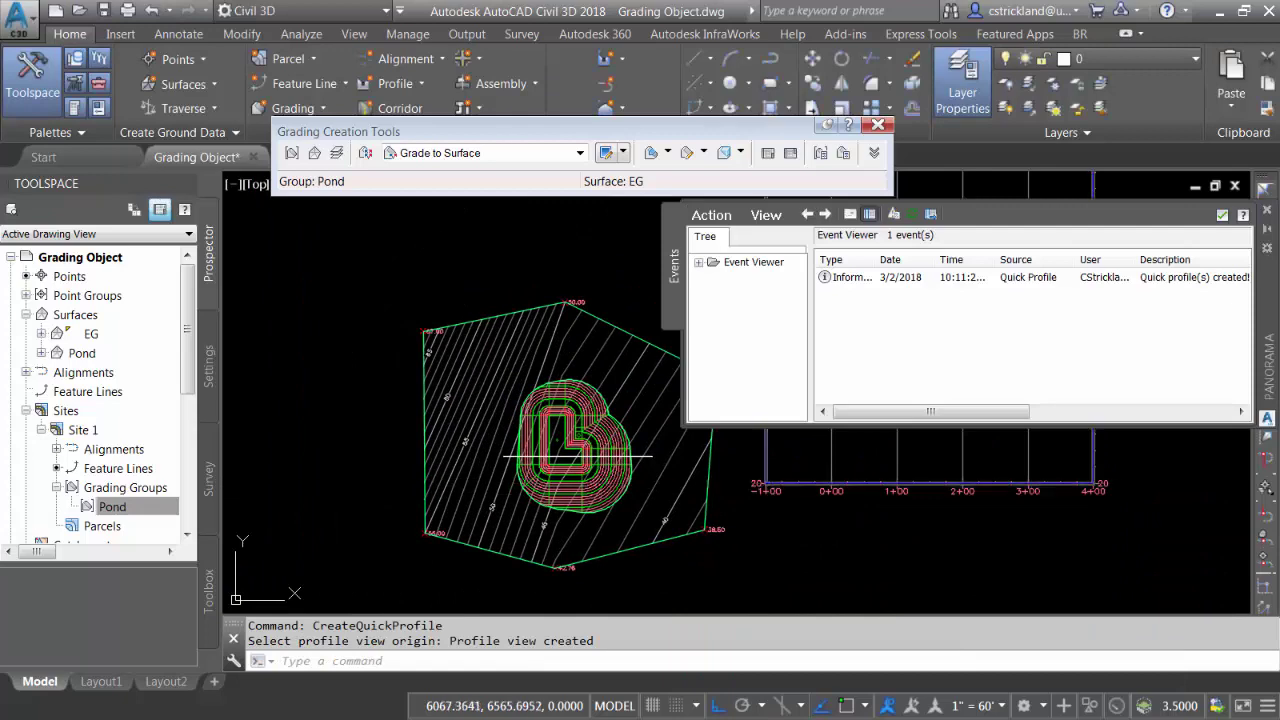
pyautogui.click(1222, 216)
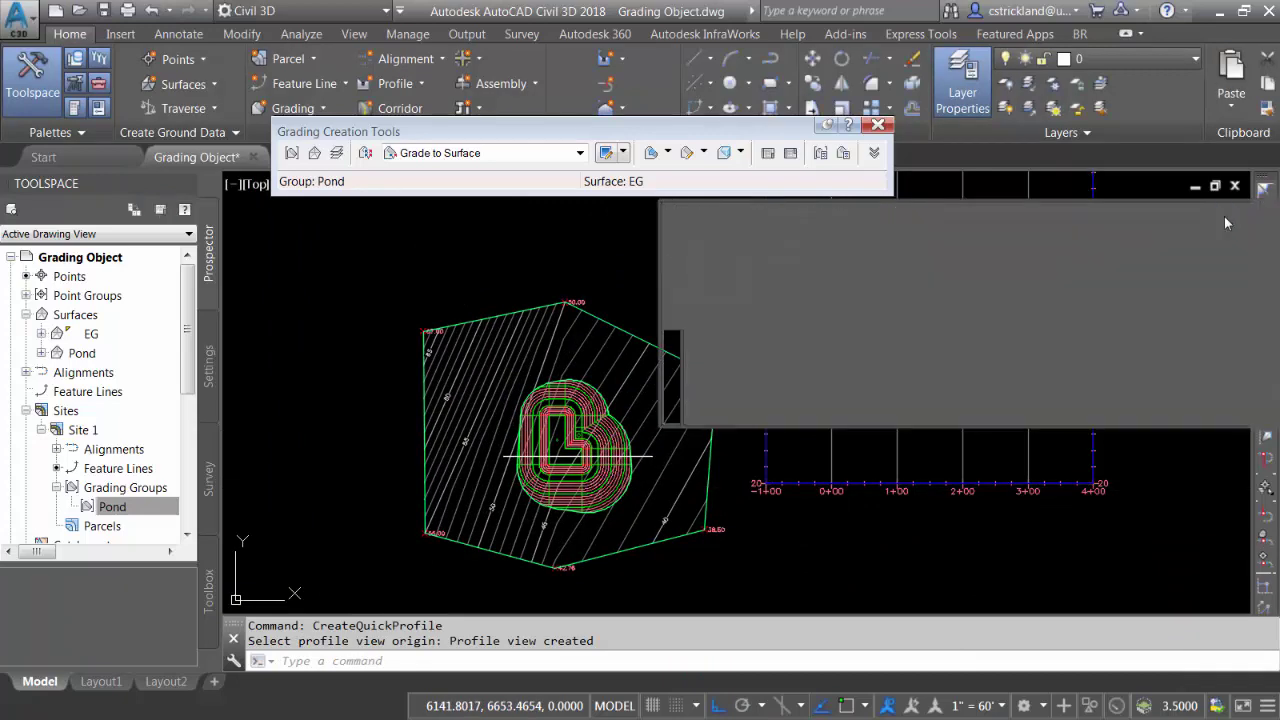
# - Send the profile view grid behind the EG and Pond profile lines in the display order
pyautogui.scroll(6, 884, 287)
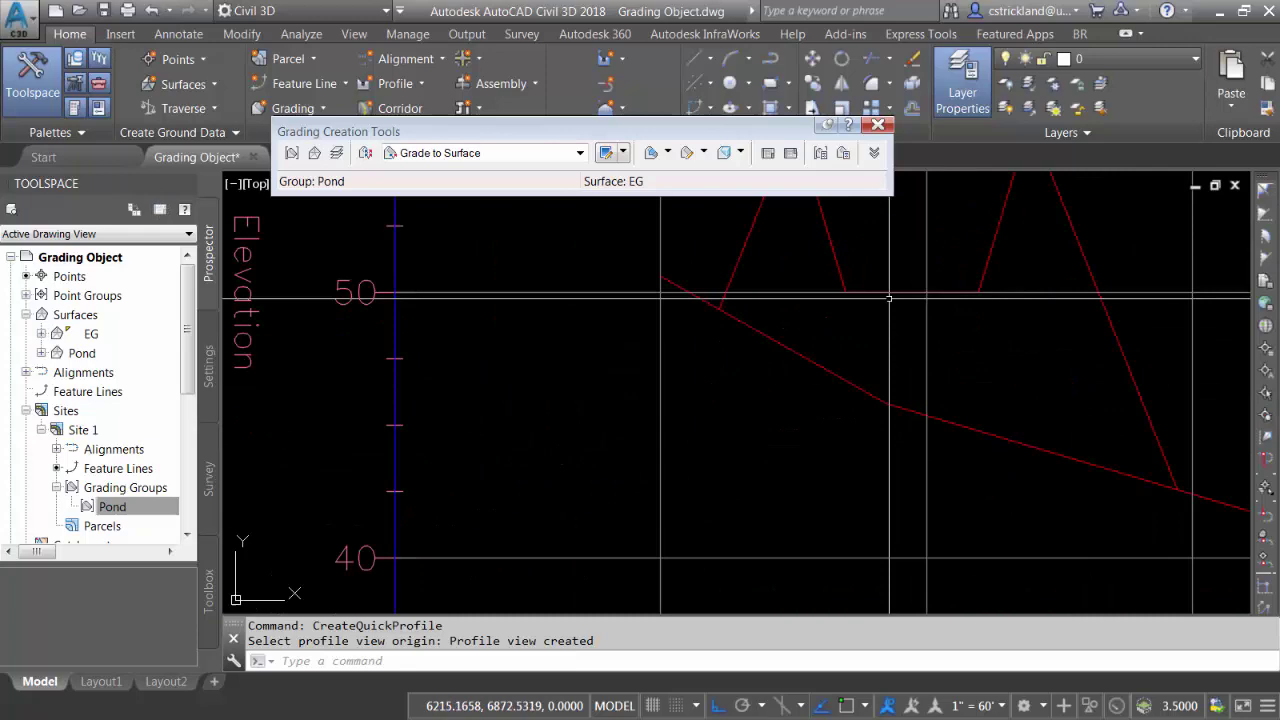
pyautogui.scroll(-6, 774, 457)
pyautogui.scroll(4, 797, 371)
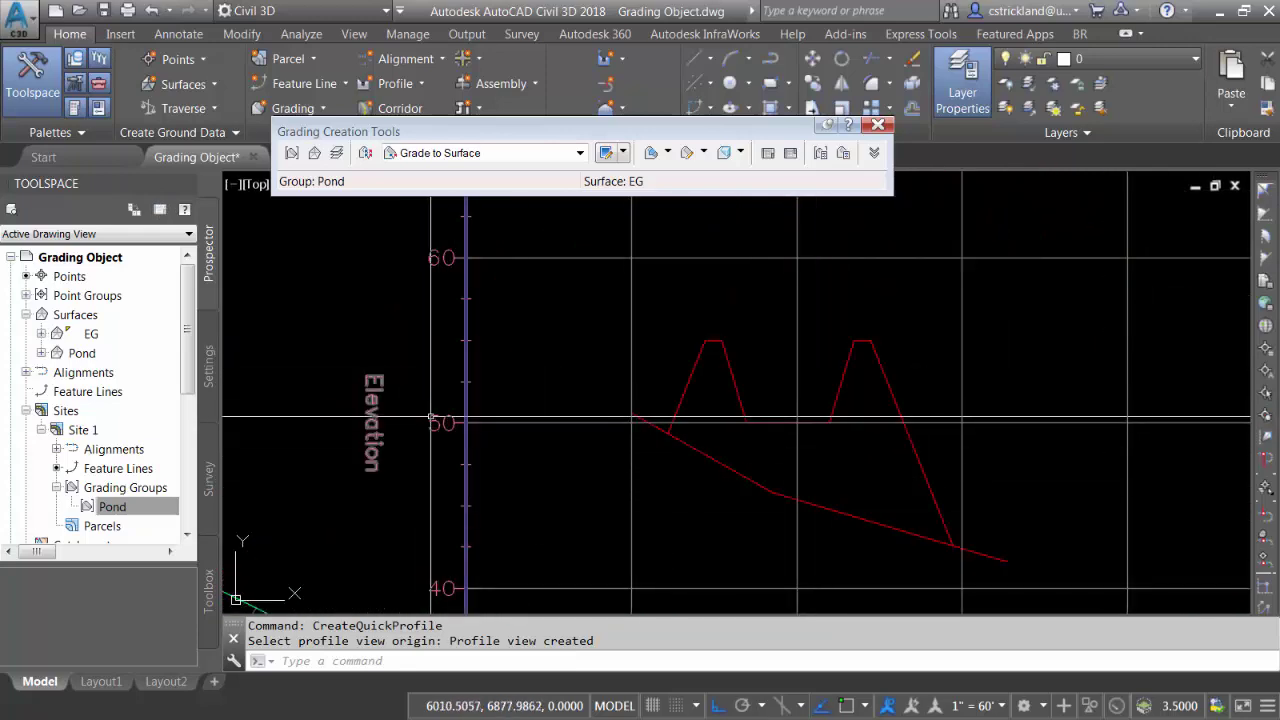
pyautogui.click(547, 404)
pyautogui.click(552, 404)
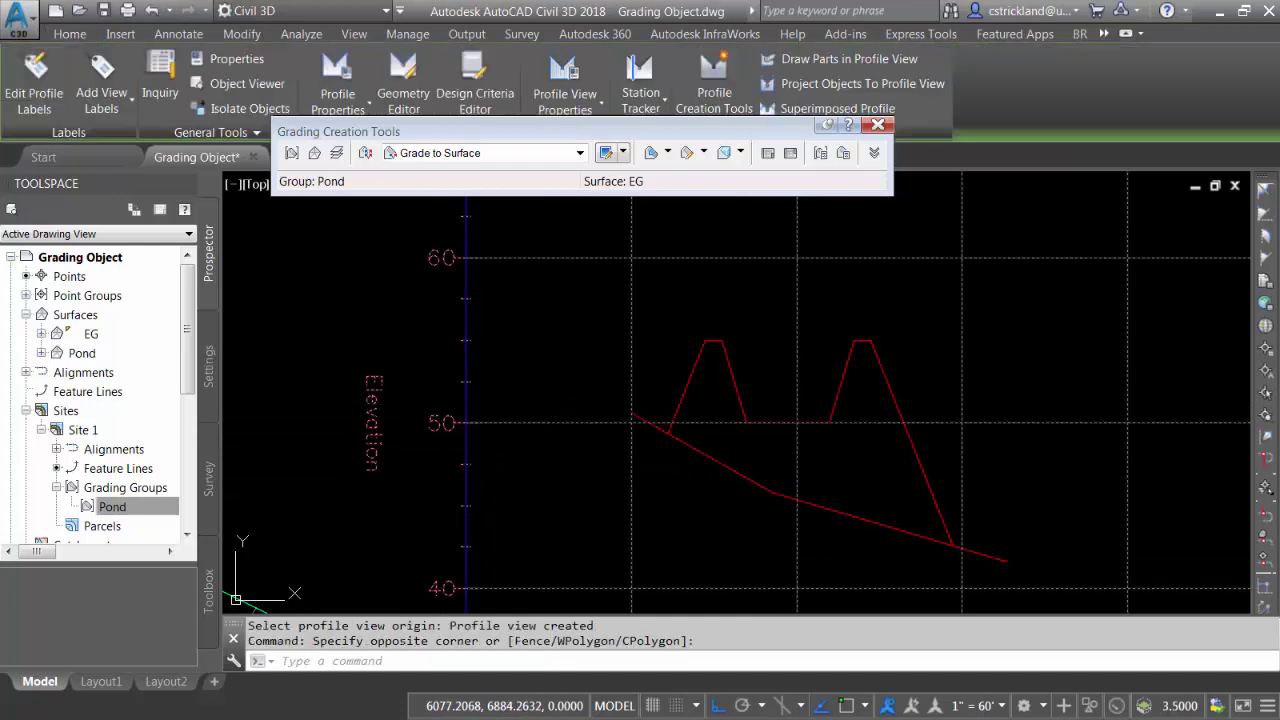
pyautogui.rightClick(554, 404)
pyautogui.moveTo(736, 538)
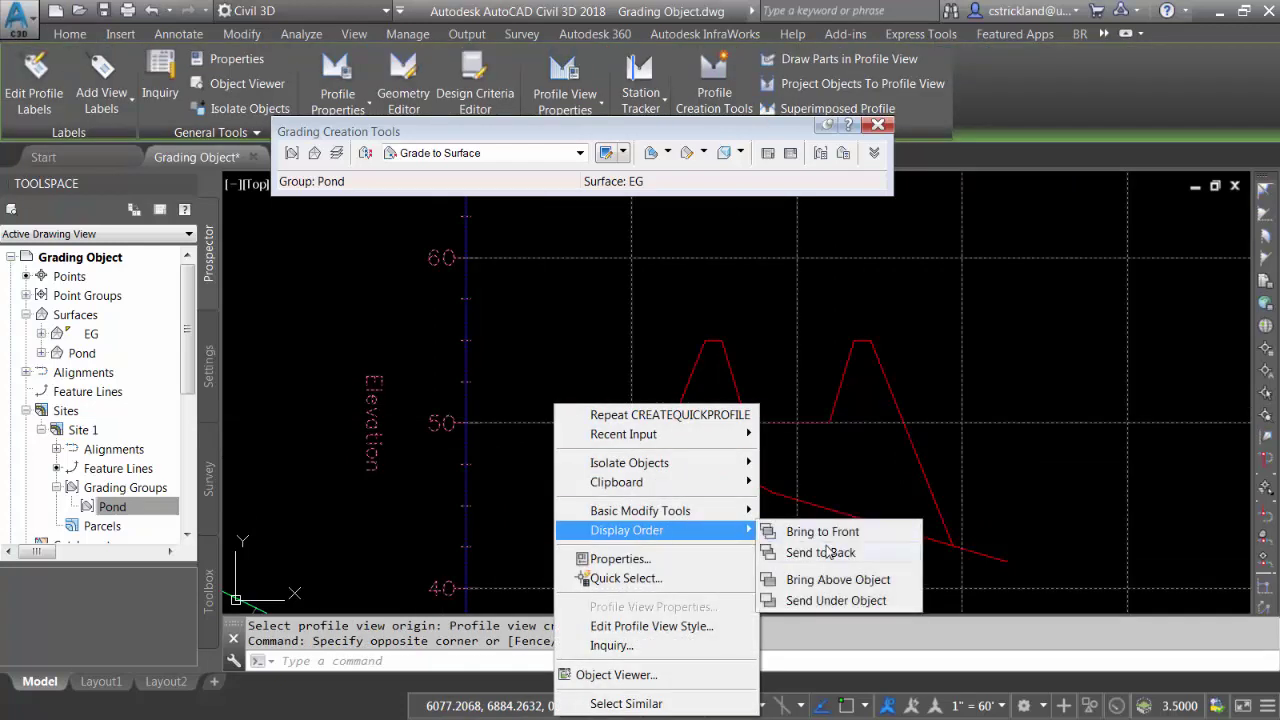
pyautogui.click(826, 553)
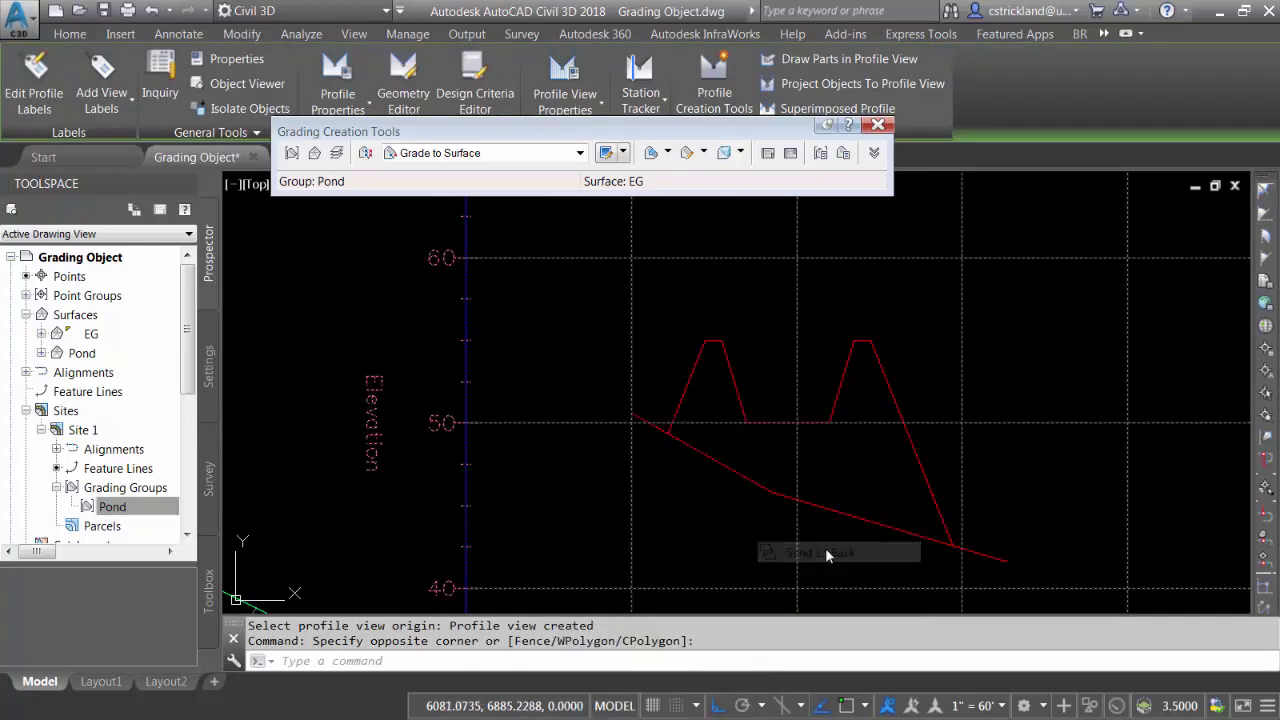
# - Select the feature line around the L-shaped pond bottom and open its Elevation Editor, keeping the profile visible beside it
pyautogui.scroll(-2, 794, 443)
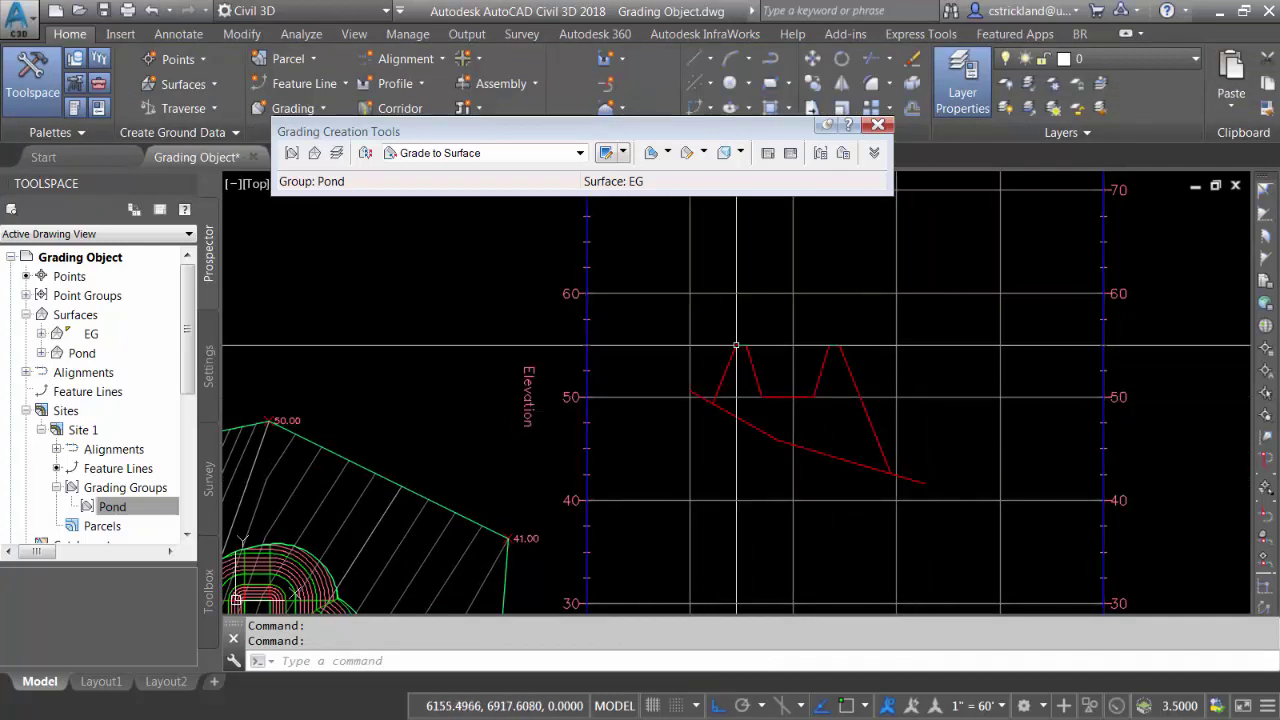
pyautogui.moveTo(627, 539); pyautogui.dragTo(737, 451, button='middle')
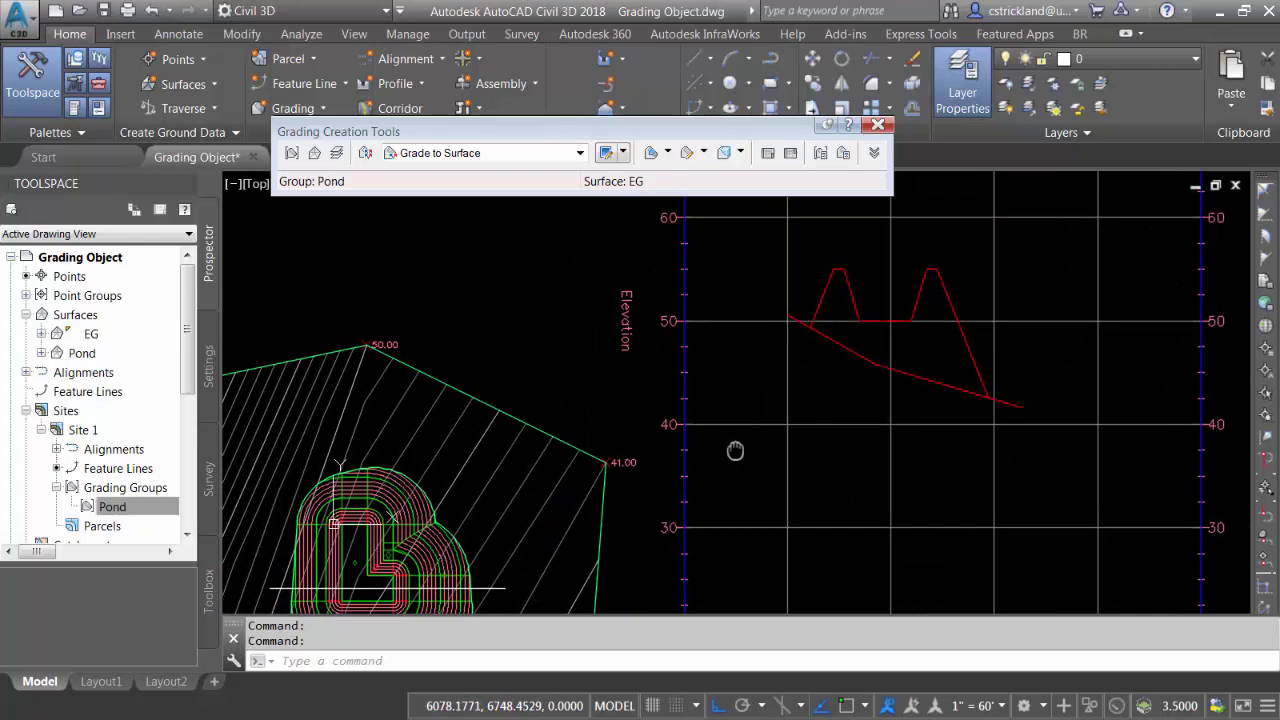
pyautogui.scroll(-3, 745, 443)
pyautogui.scroll(1, 745, 443)
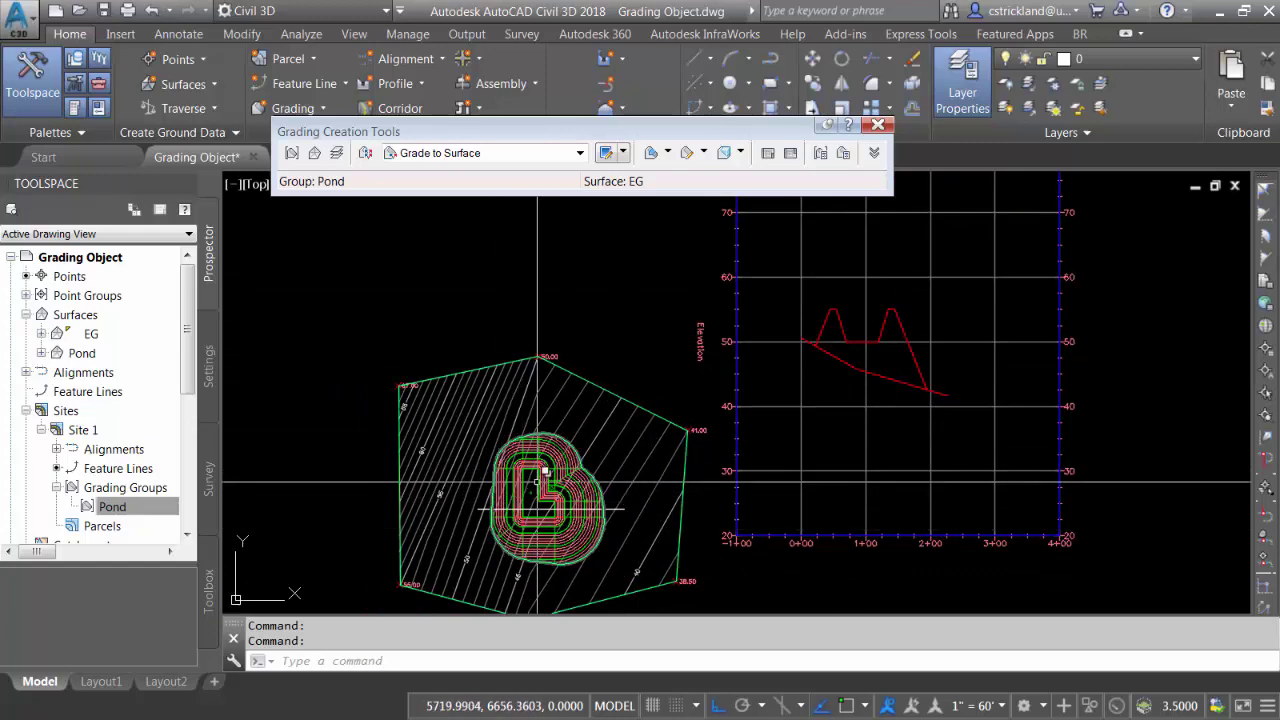
pyautogui.scroll(3, 538, 483)
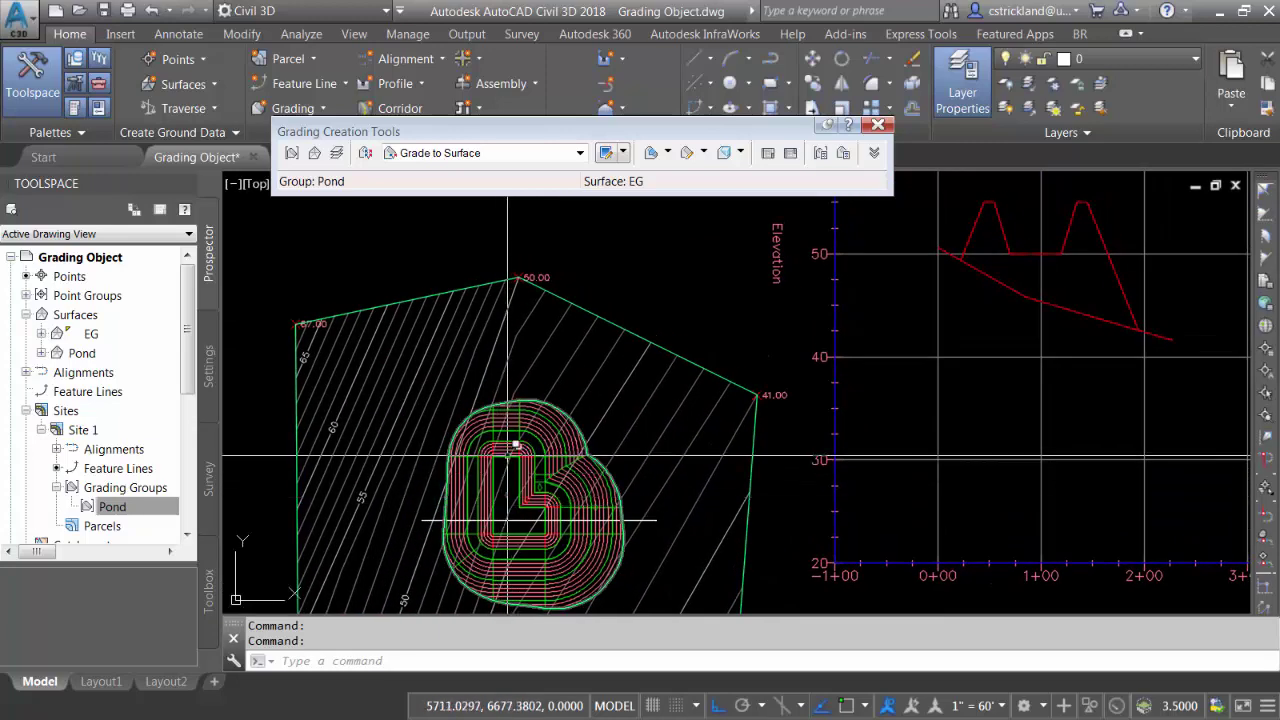
pyautogui.click(510, 456)
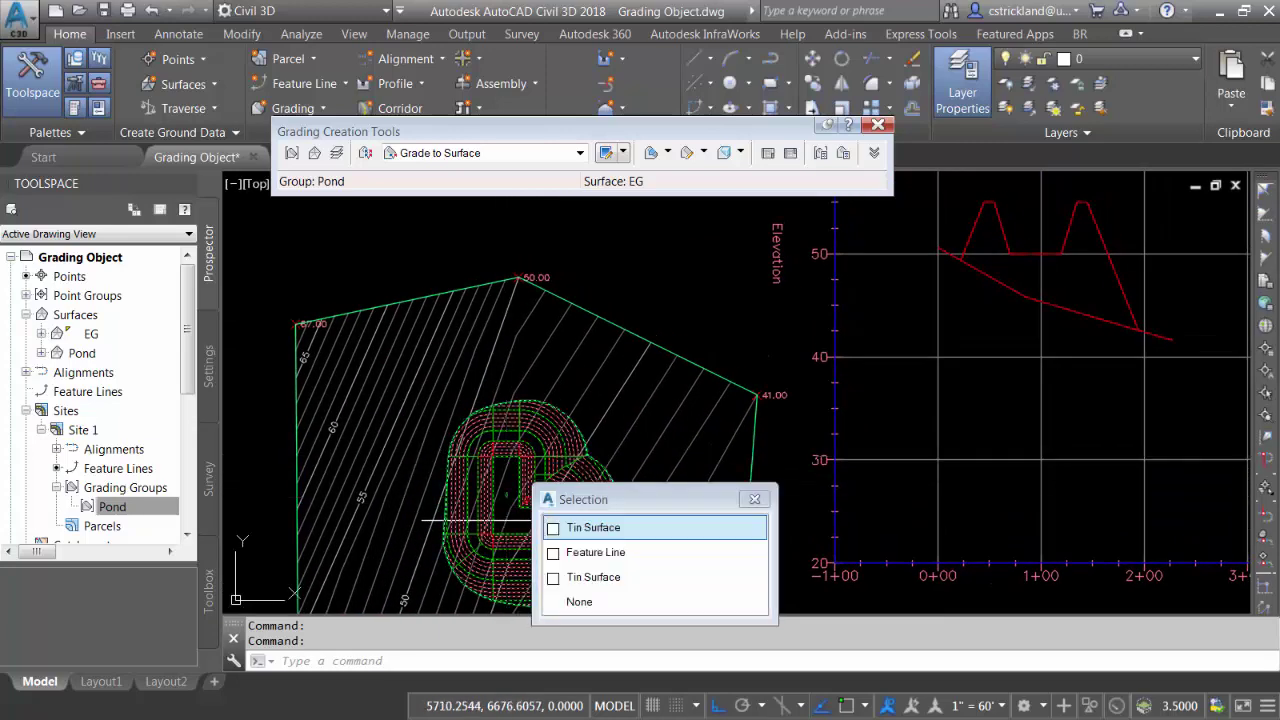
pyautogui.click(585, 555)
pyautogui.rightClick(627, 371)
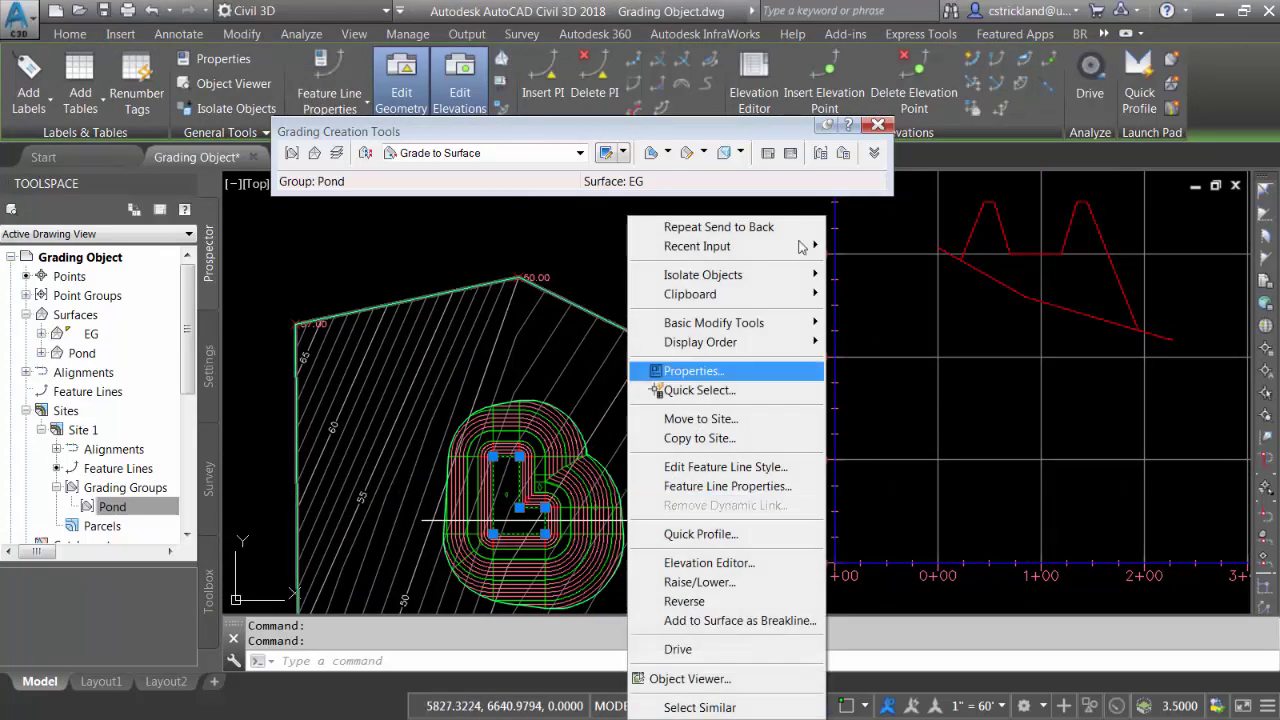
pyautogui.click(758, 88)
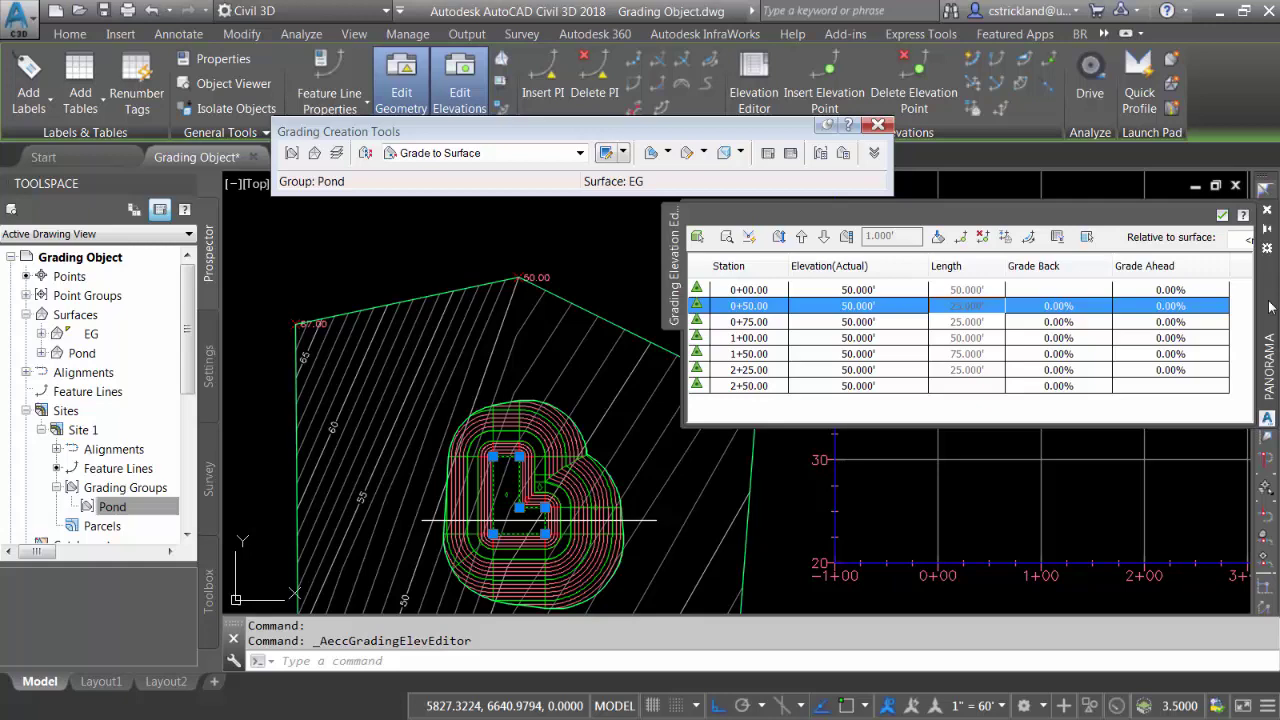
pyautogui.moveTo(1271, 309); pyautogui.dragTo(1240, 488)
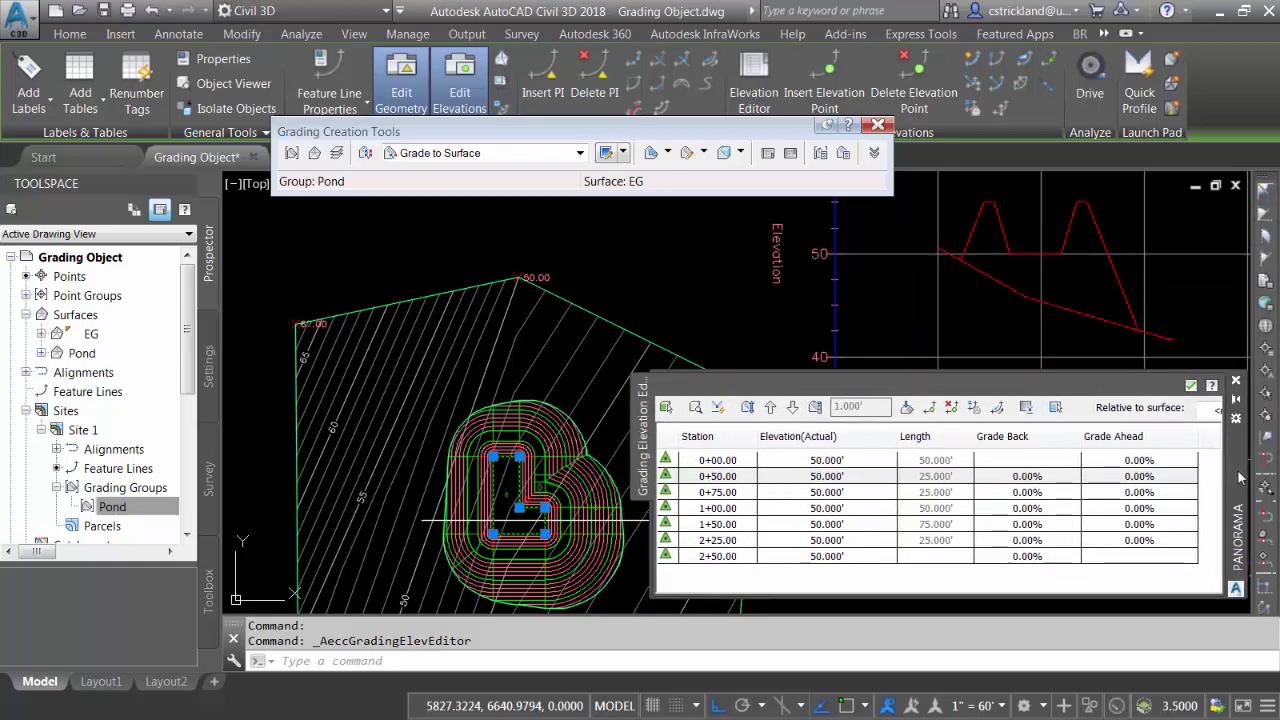
# - Set the elevation of all stations on the pond bottom feature line to 45' and bring the pond and profile into view
pyautogui.click(744, 478)
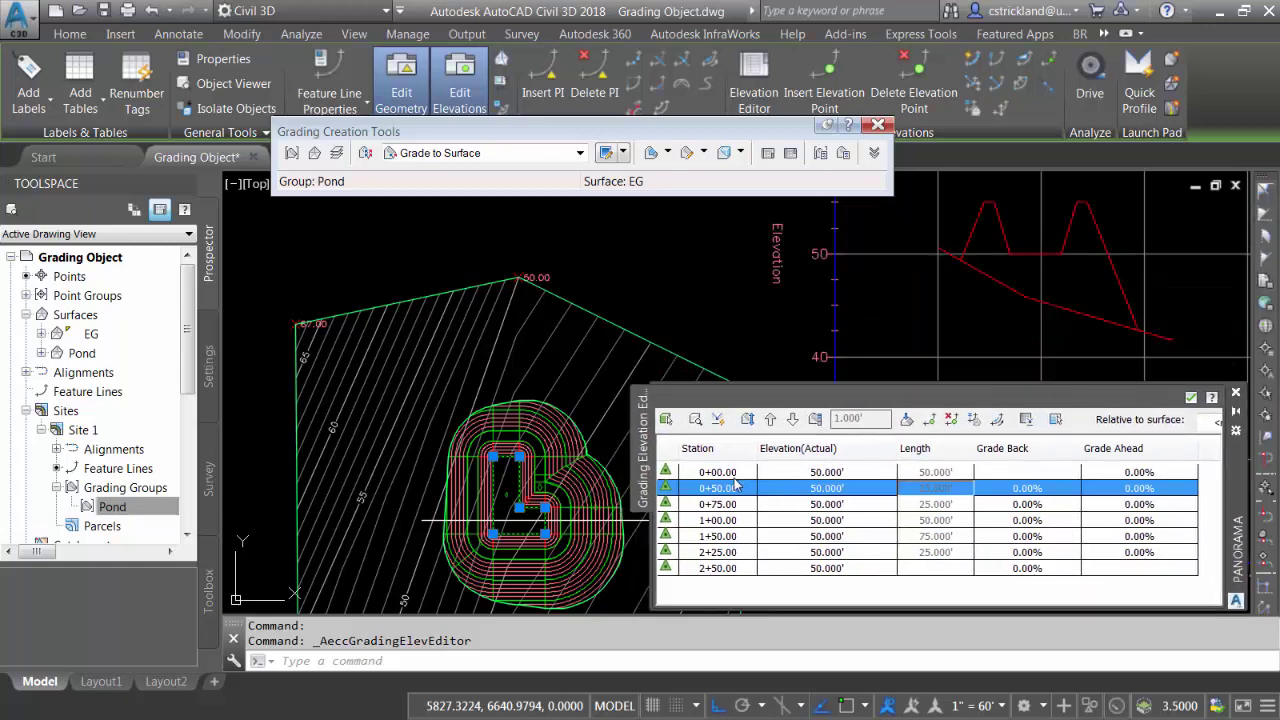
pyautogui.keyDown('shift'); pyautogui.click(743, 568); pyautogui.keyUp('shift')
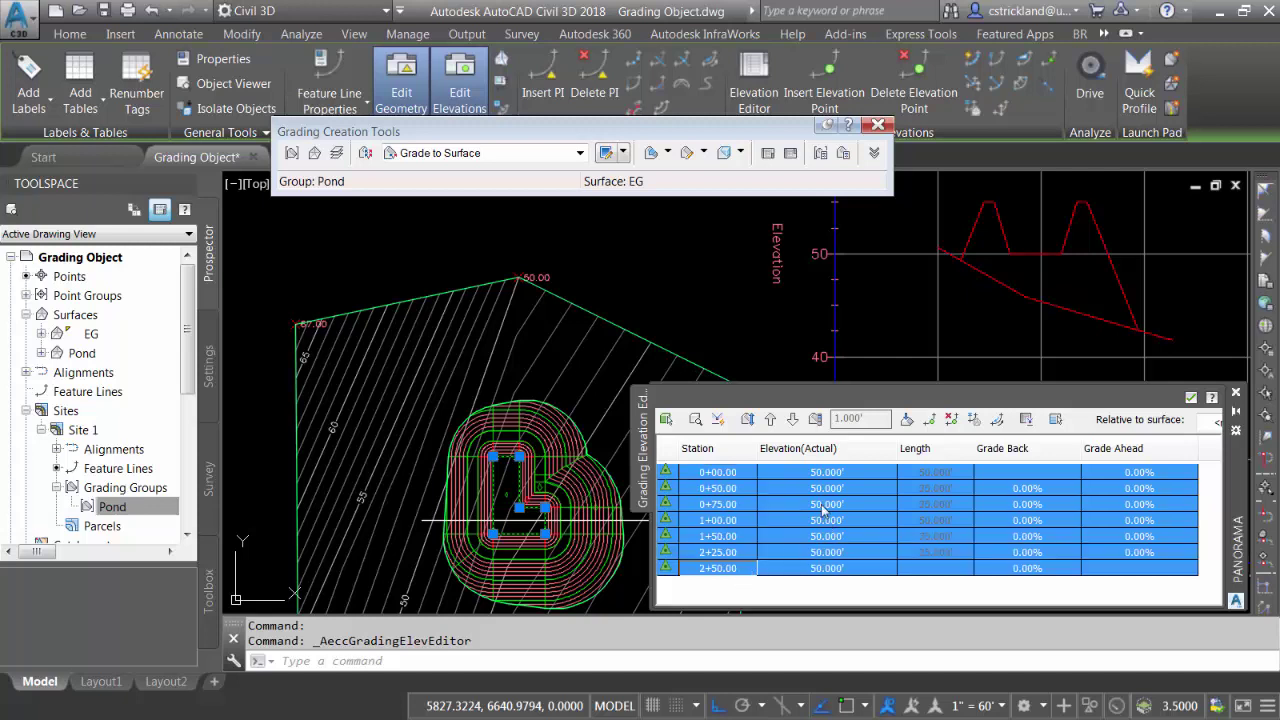
pyautogui.click(822, 508)
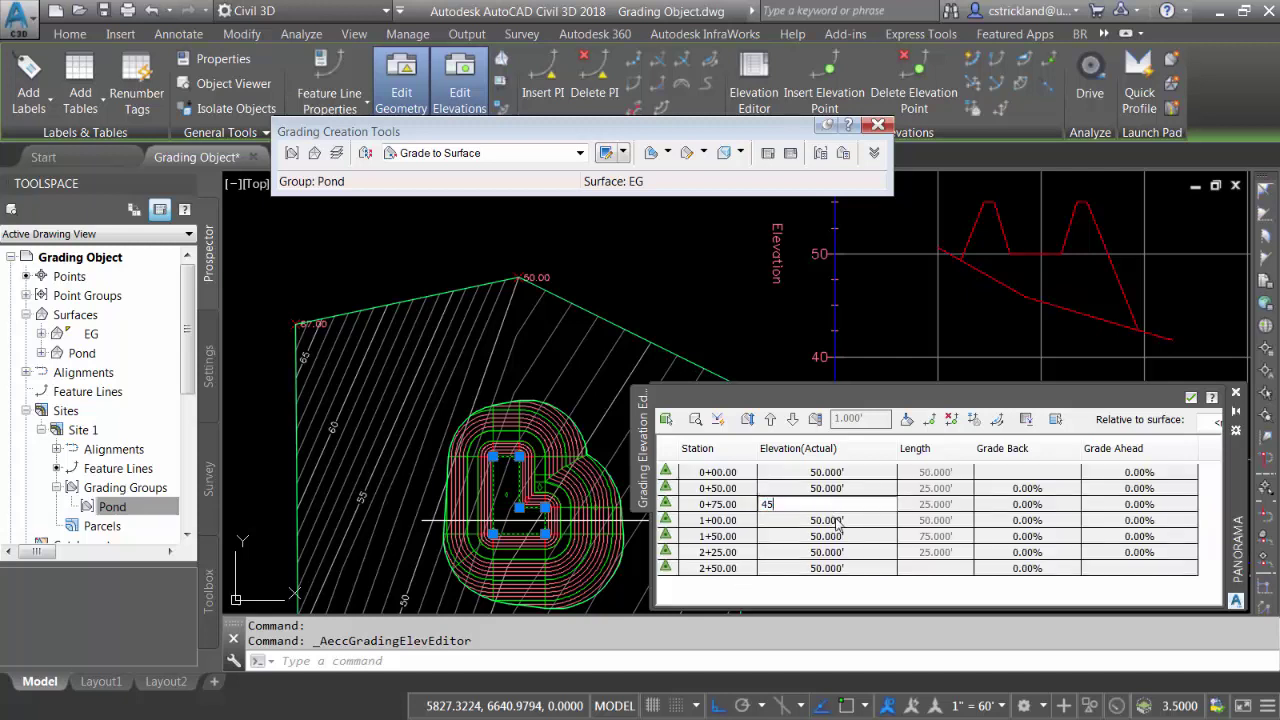
pyautogui.write('45')
pyautogui.press('Return')
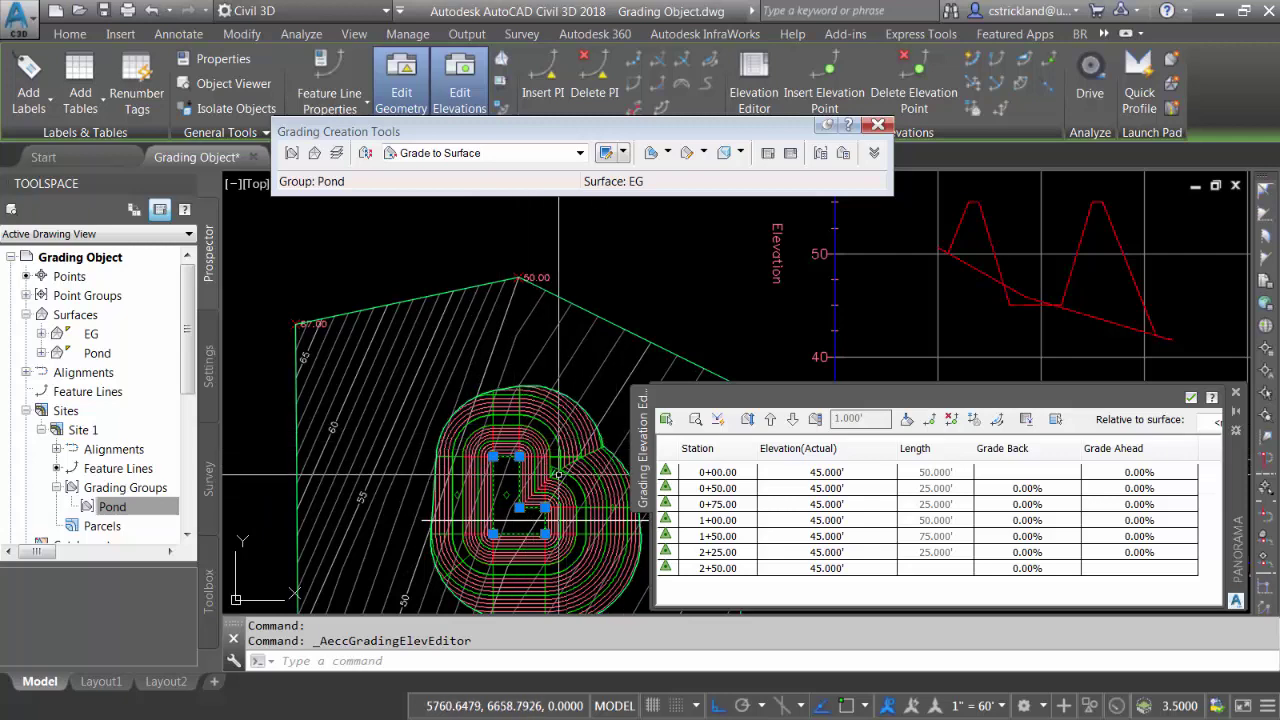
pyautogui.moveTo(601, 471)
pyautogui.mouseDown(button='middle')
pyautogui.moveTo(950, 321)
pyautogui.moveTo(939, 350)
pyautogui.mouseUp(button='middle')
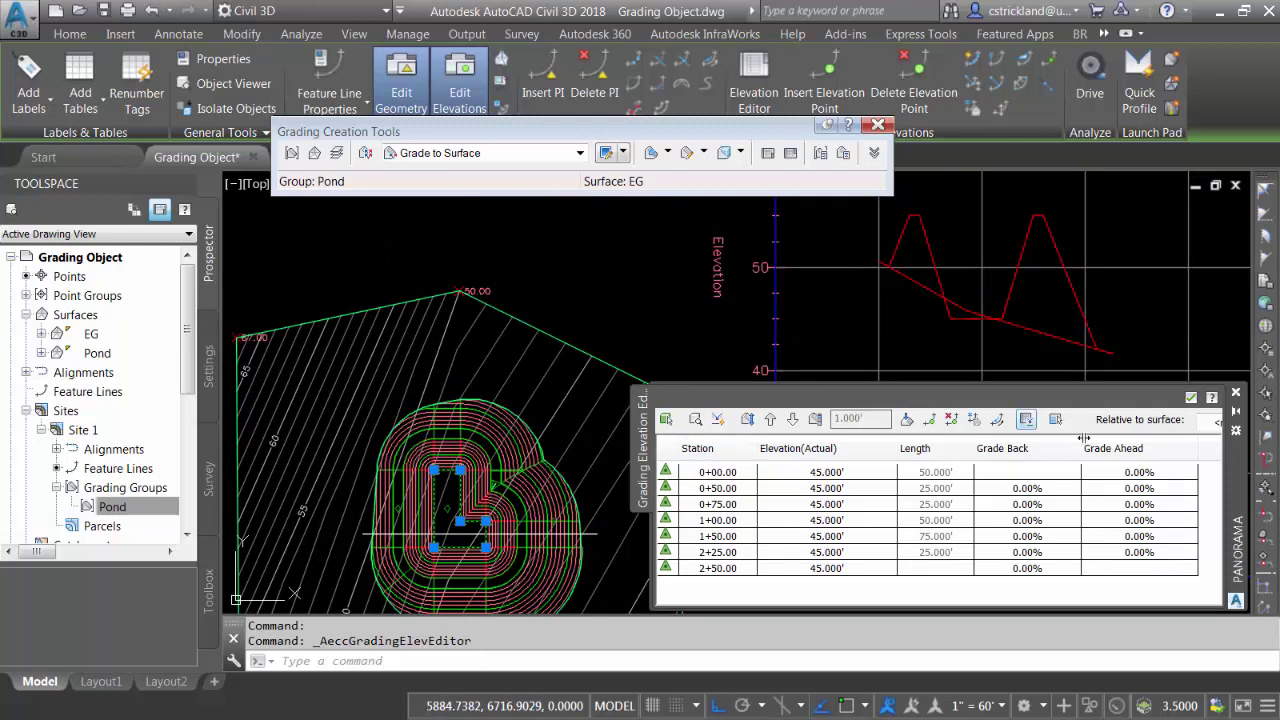
# - Close the Grading Creation Tools and the Elevation Editor, and deselect the pond bottom feature line
pyautogui.click(877, 127)
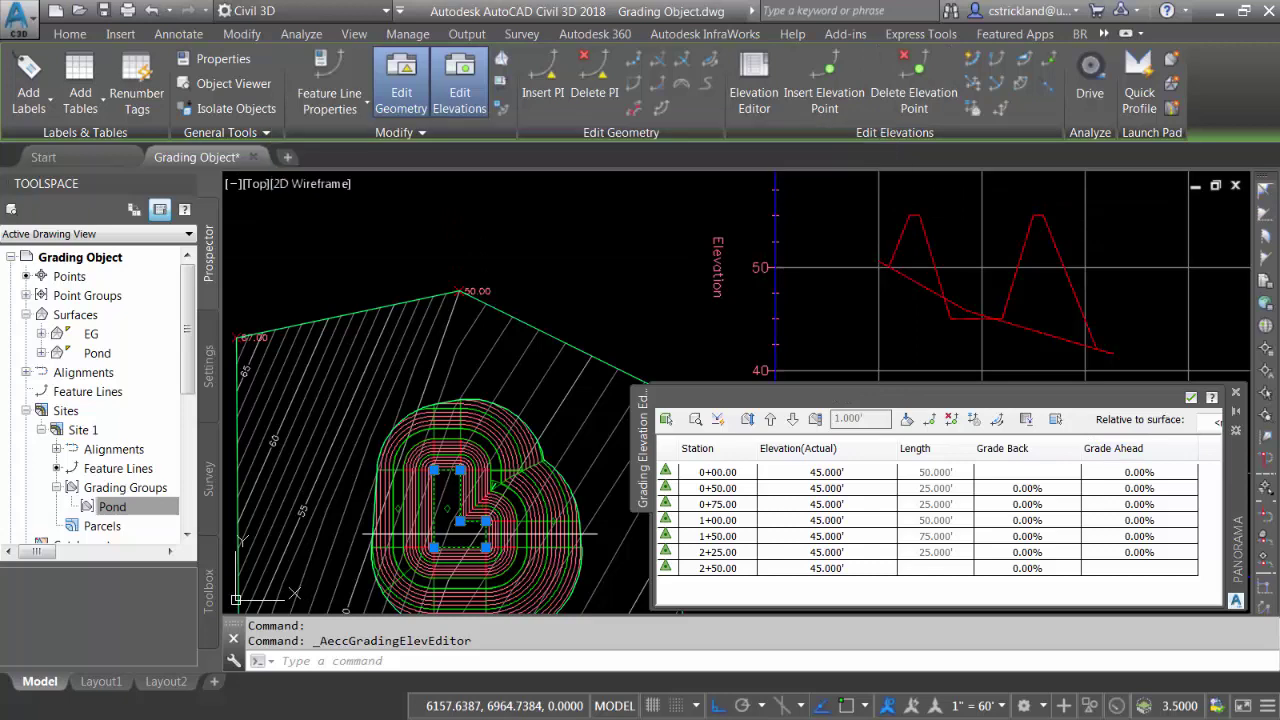
pyautogui.doubleClick(112, 506)
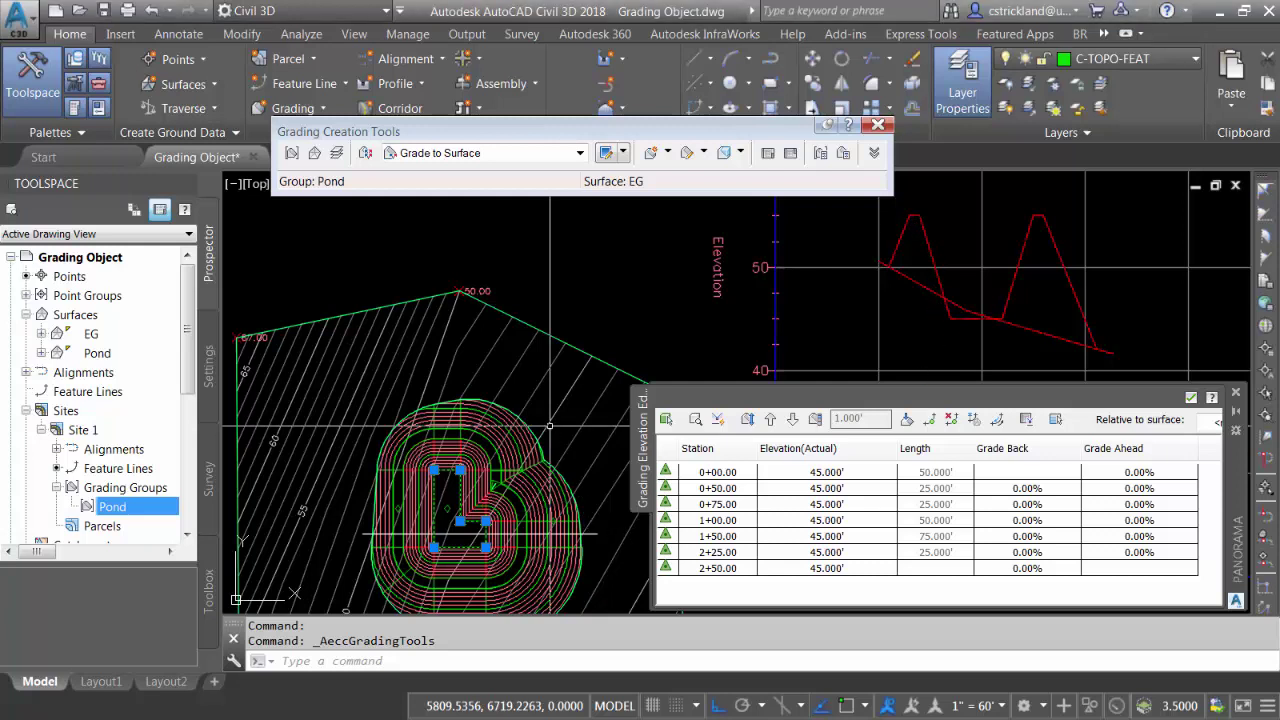
pyautogui.click(876, 127)
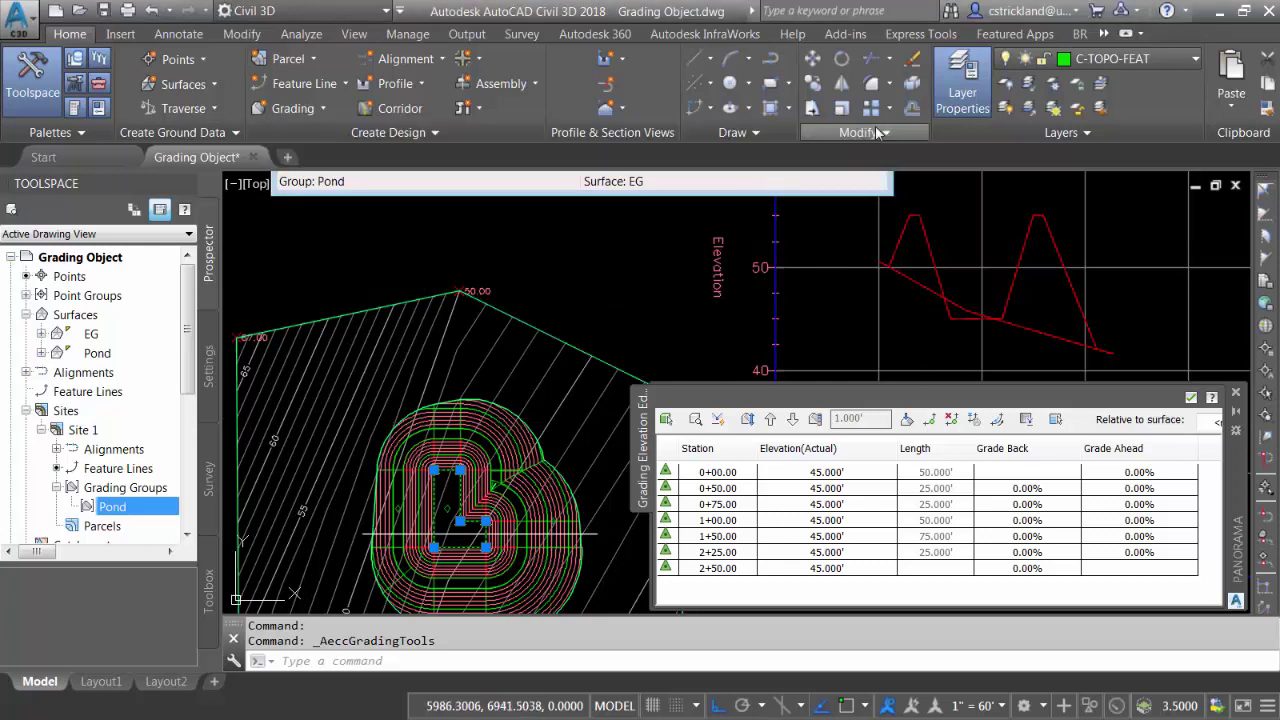
pyautogui.click(1237, 394)
pyautogui.scroll(5, 554, 412)
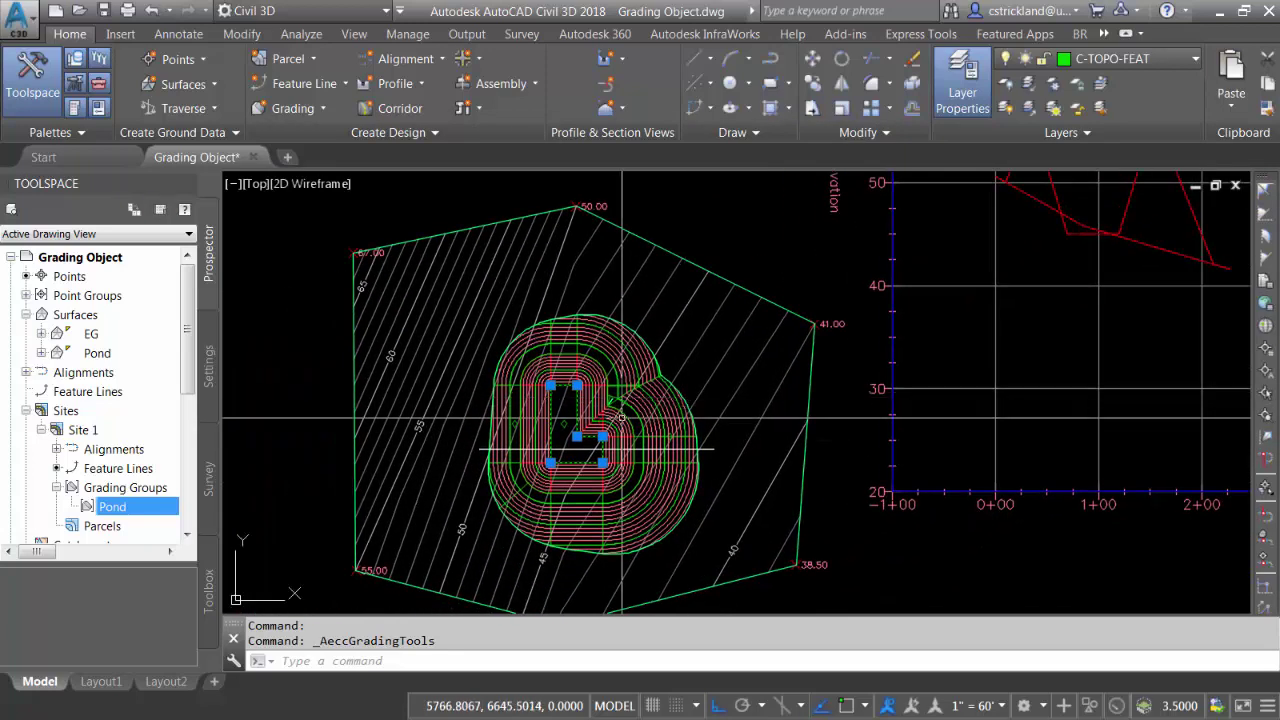
pyautogui.scroll(2, 554, 412)
pyautogui.press('Escape')
pyautogui.press('Escape')
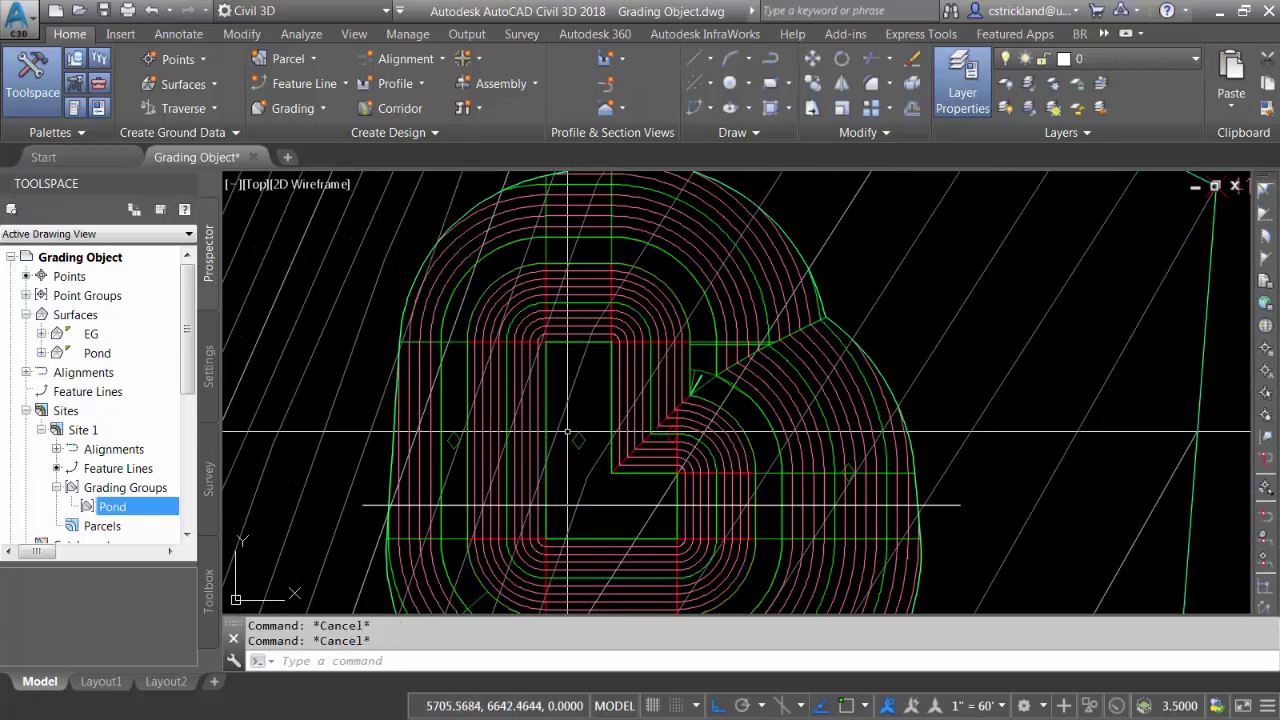
pyautogui.scroll(2, 476, 450)
pyautogui.scroll(-2, 476, 450)
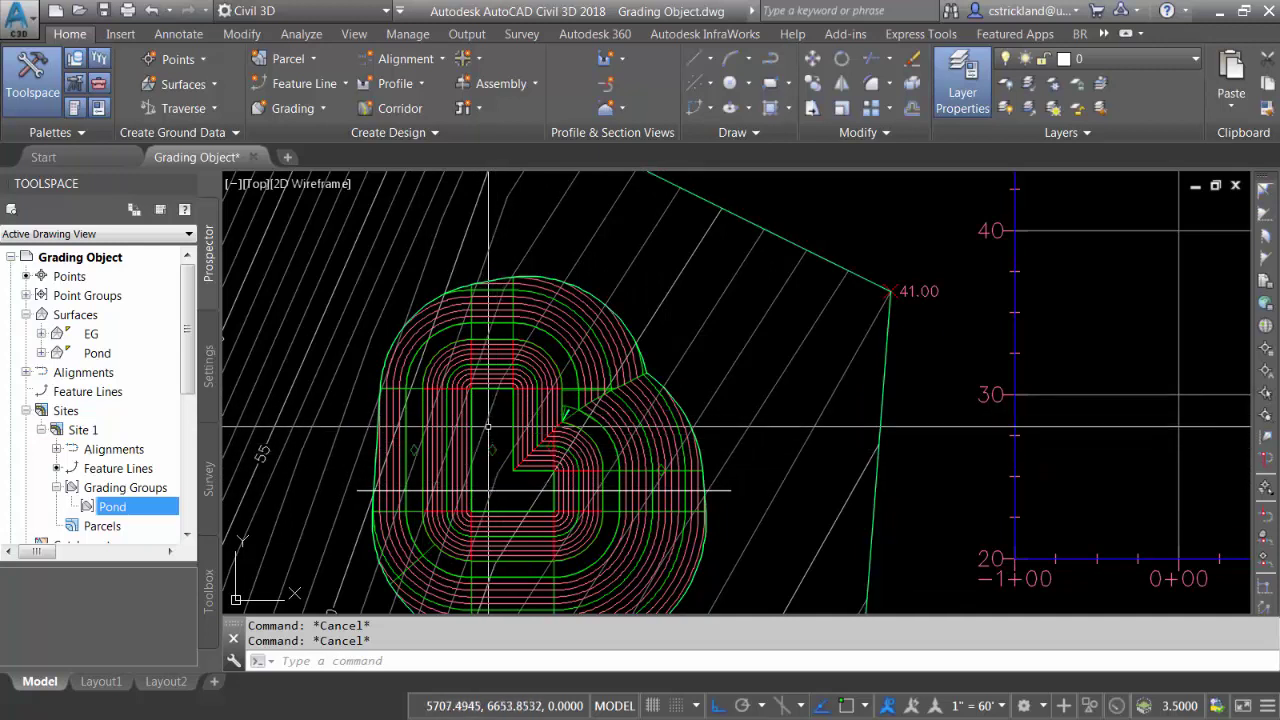
pyautogui.click(292, 108)
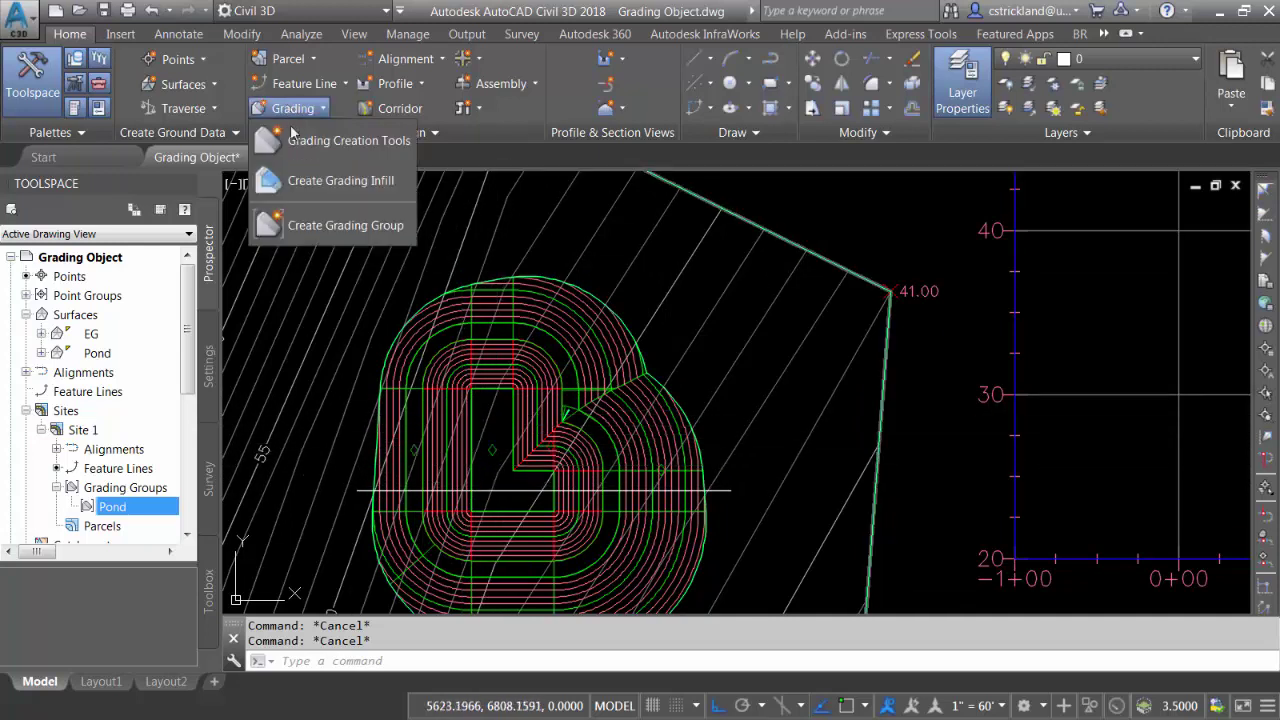
pyautogui.click(510, 440)
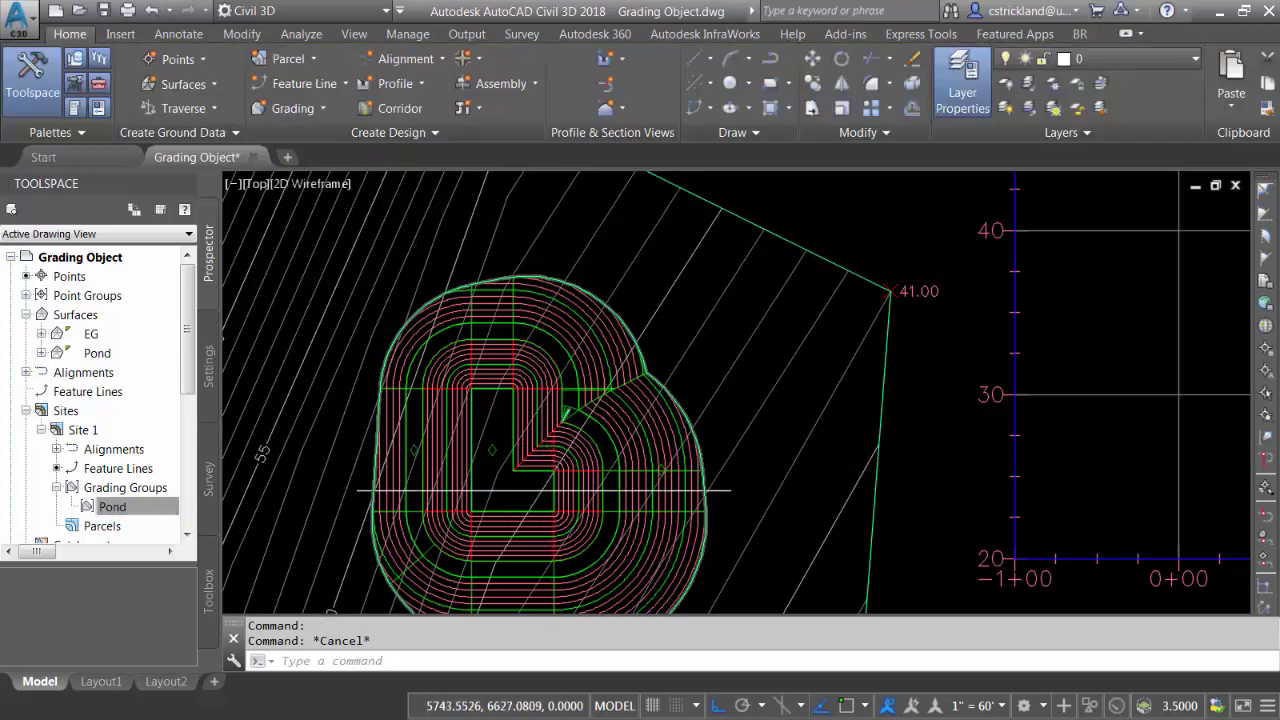
# - Open the Grading Editor for the pond's inner slope grading and set its cut slope projection format to Slope
pyautogui.scroll(5, 553, 438)
pyautogui.click(557, 375)
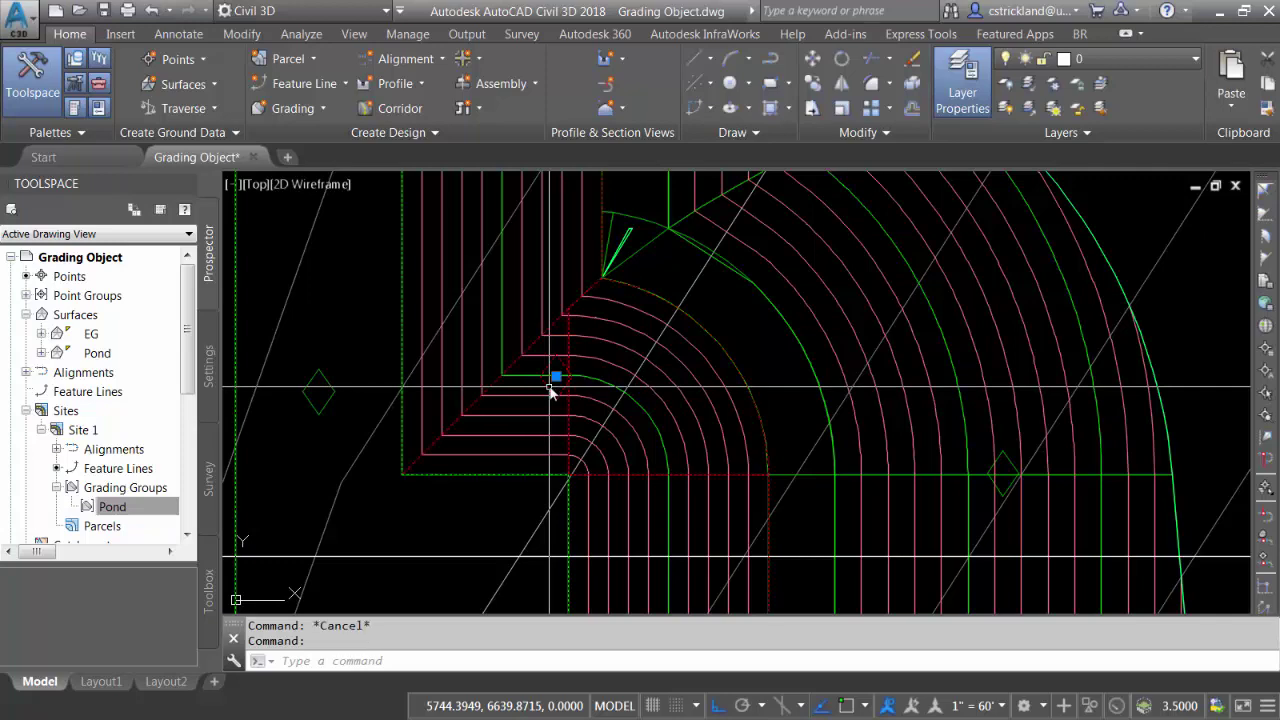
pyautogui.rightClick(556, 376)
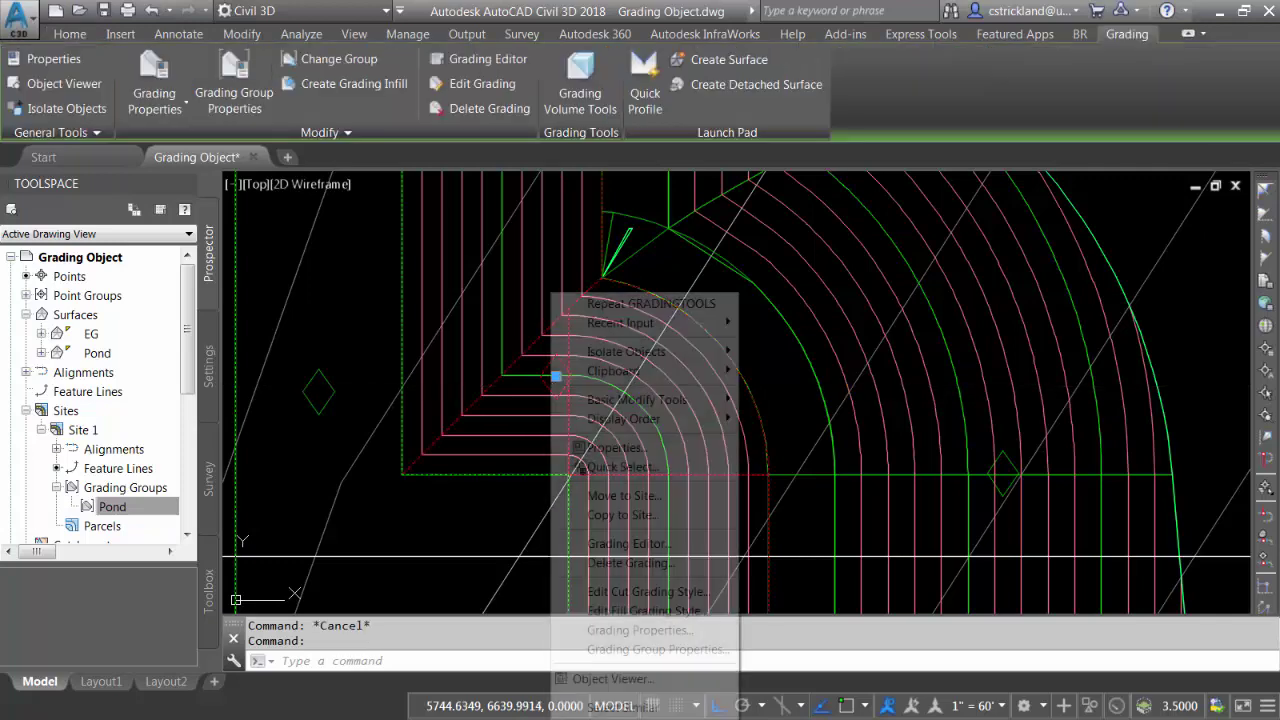
pyautogui.click(630, 544)
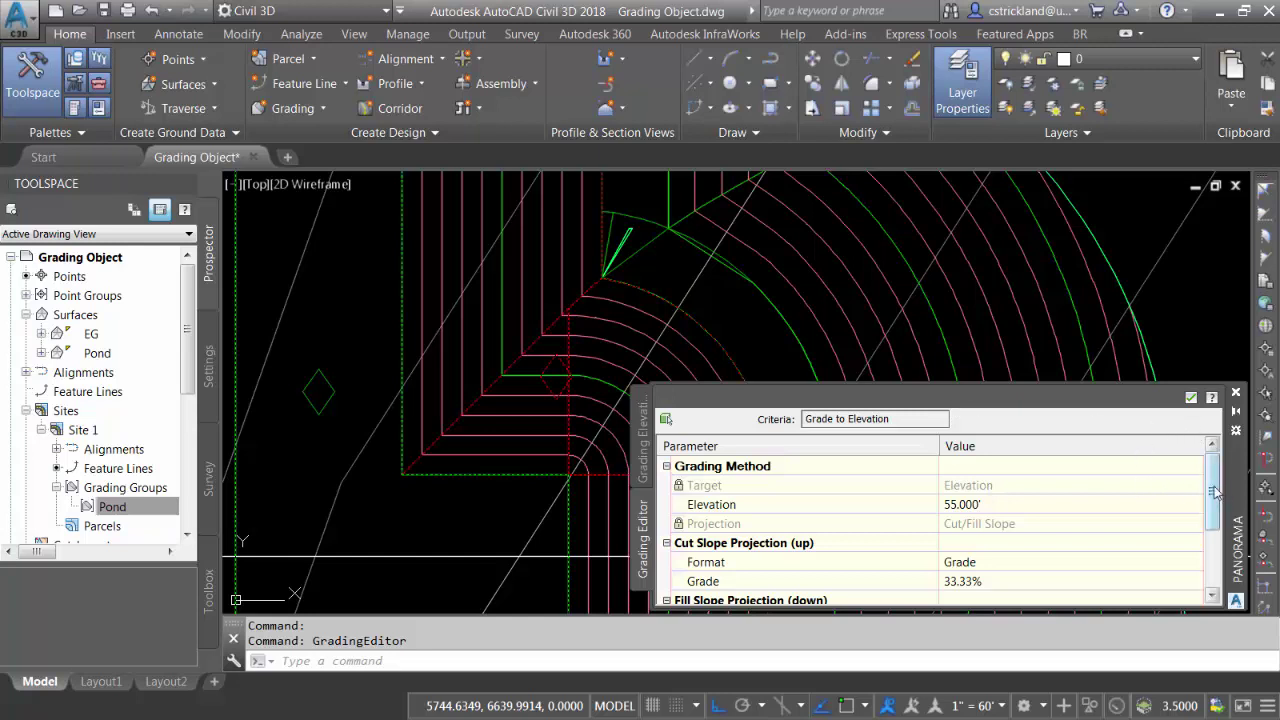
pyautogui.moveTo(1216, 490); pyautogui.dragTo(1220, 540)
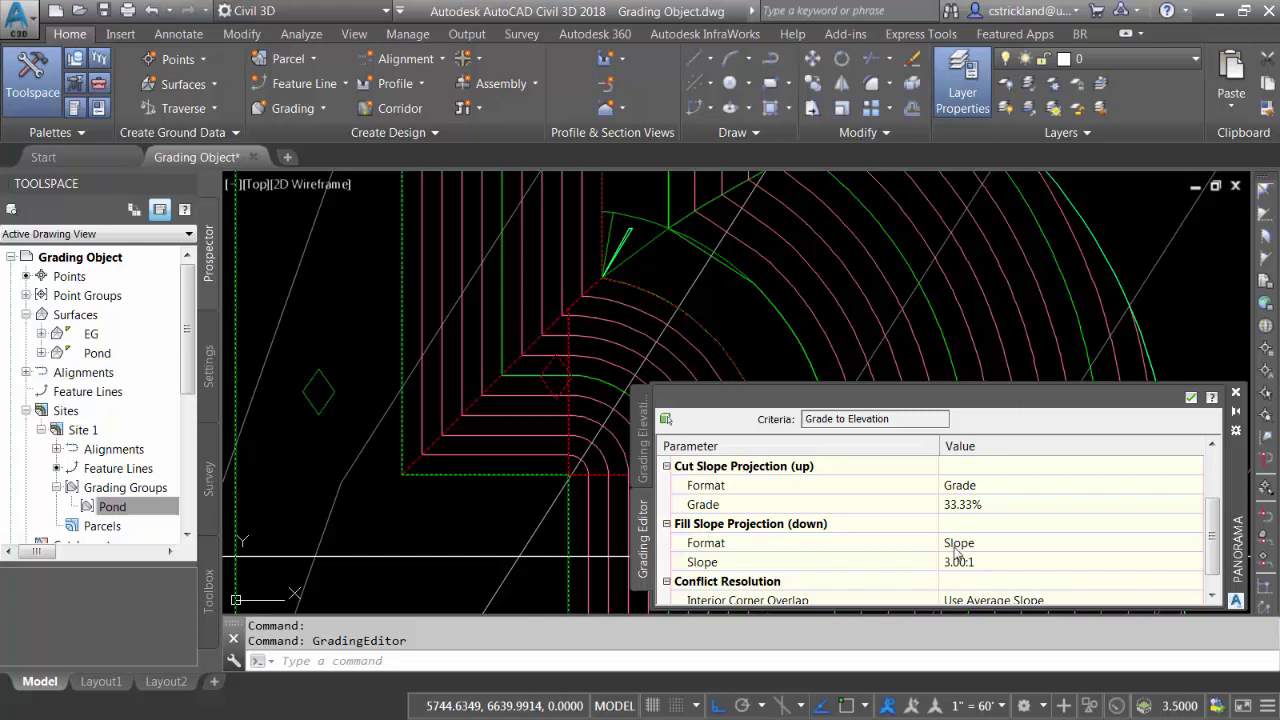
pyautogui.click(967, 487)
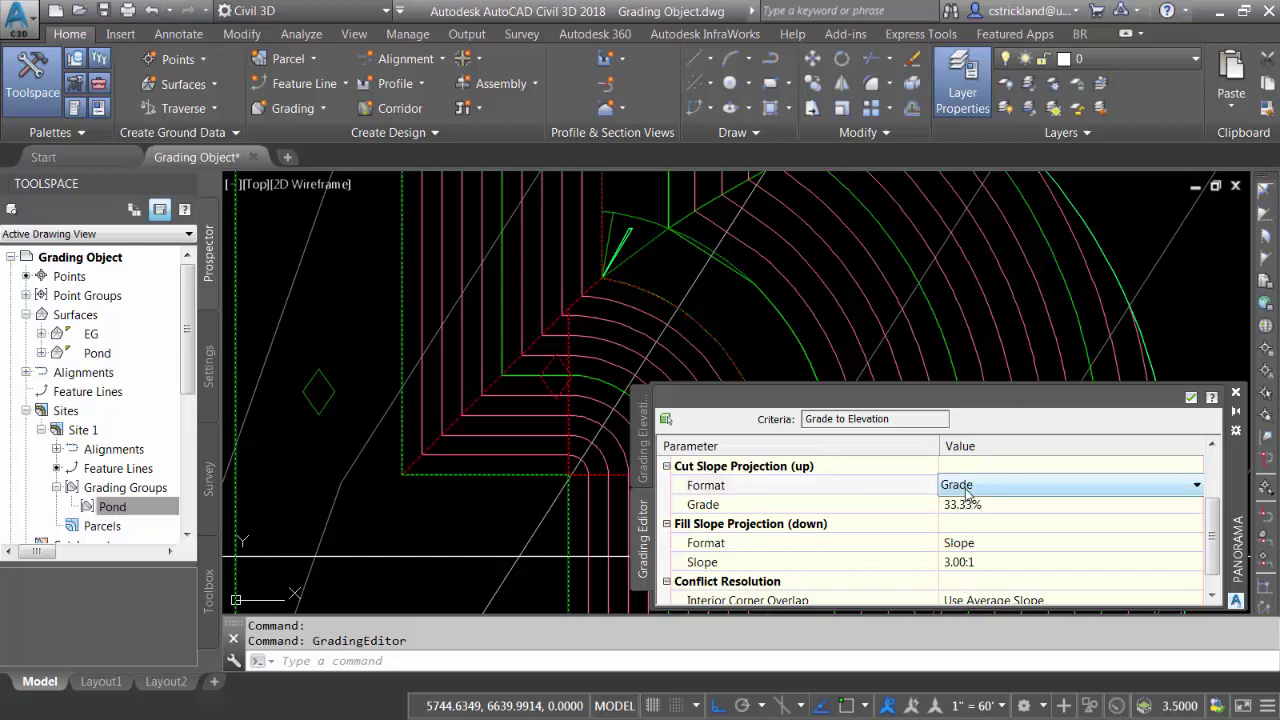
pyautogui.click(967, 487)
pyautogui.click(966, 506)
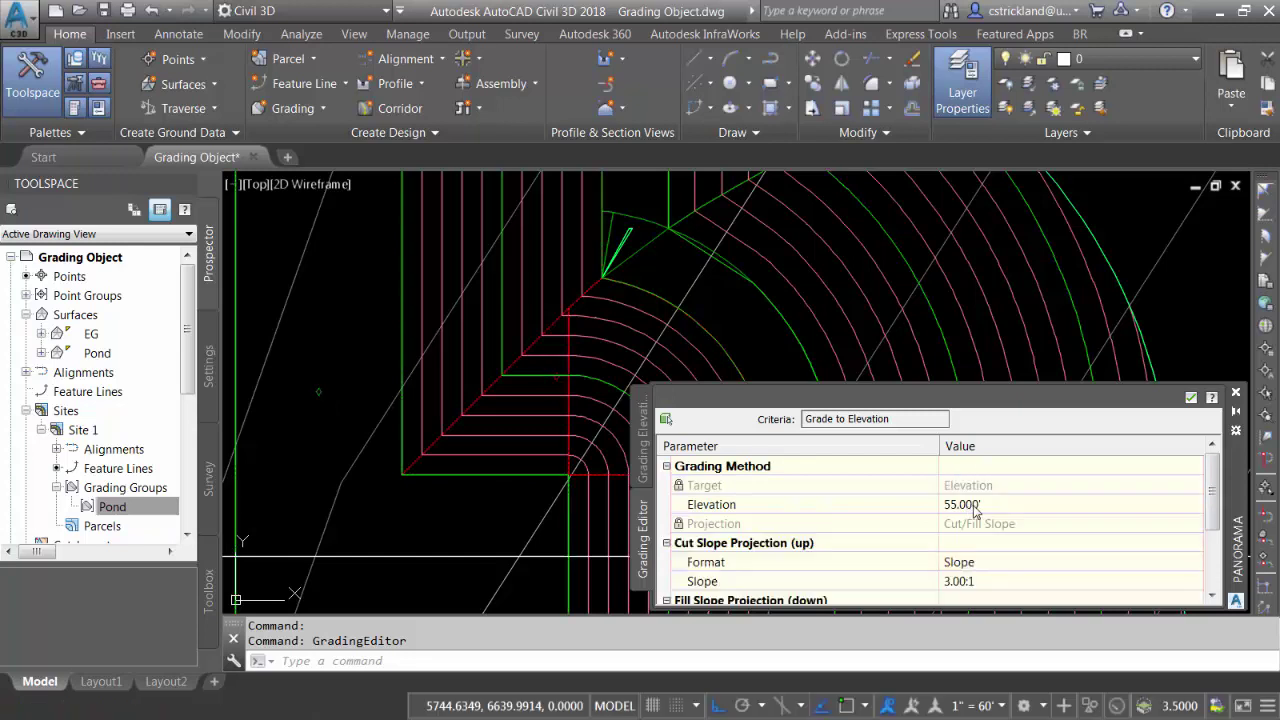
# - Set the target elevation of the pond's inner slope grading to 50'
pyautogui.moveTo(1211, 503); pyautogui.dragTo(970, 568)
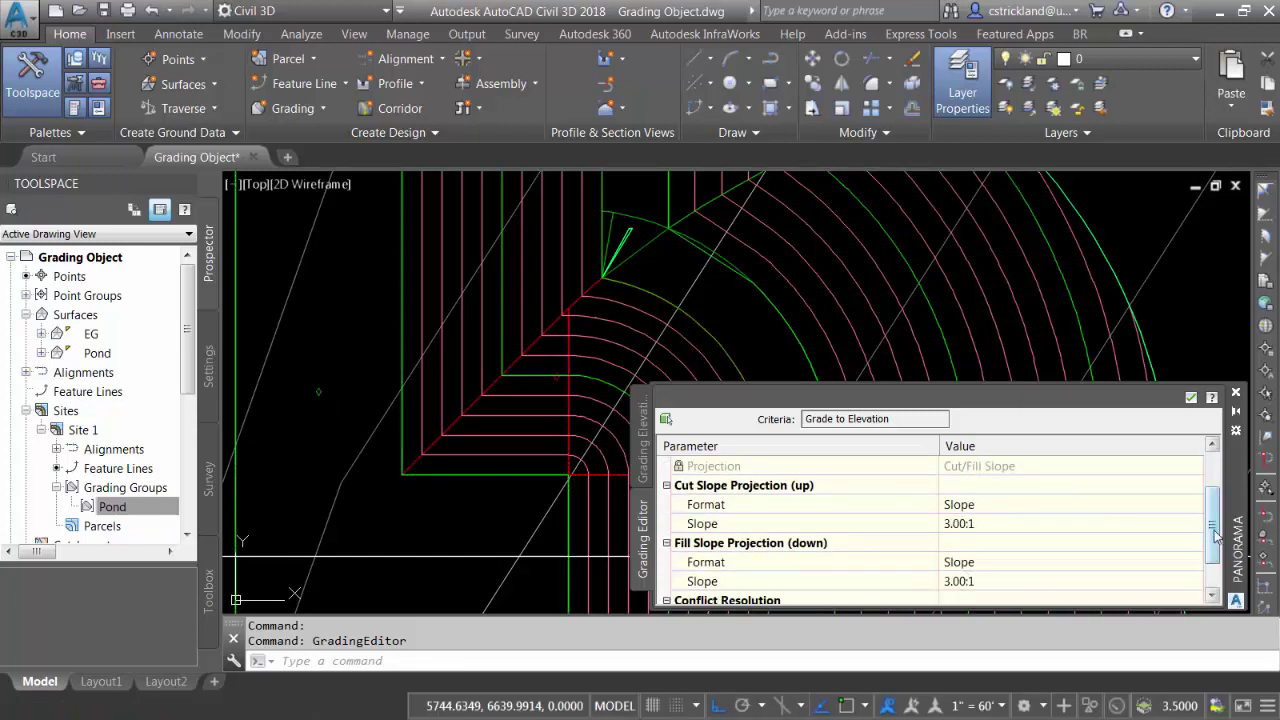
pyautogui.scroll(3, 1214, 533)
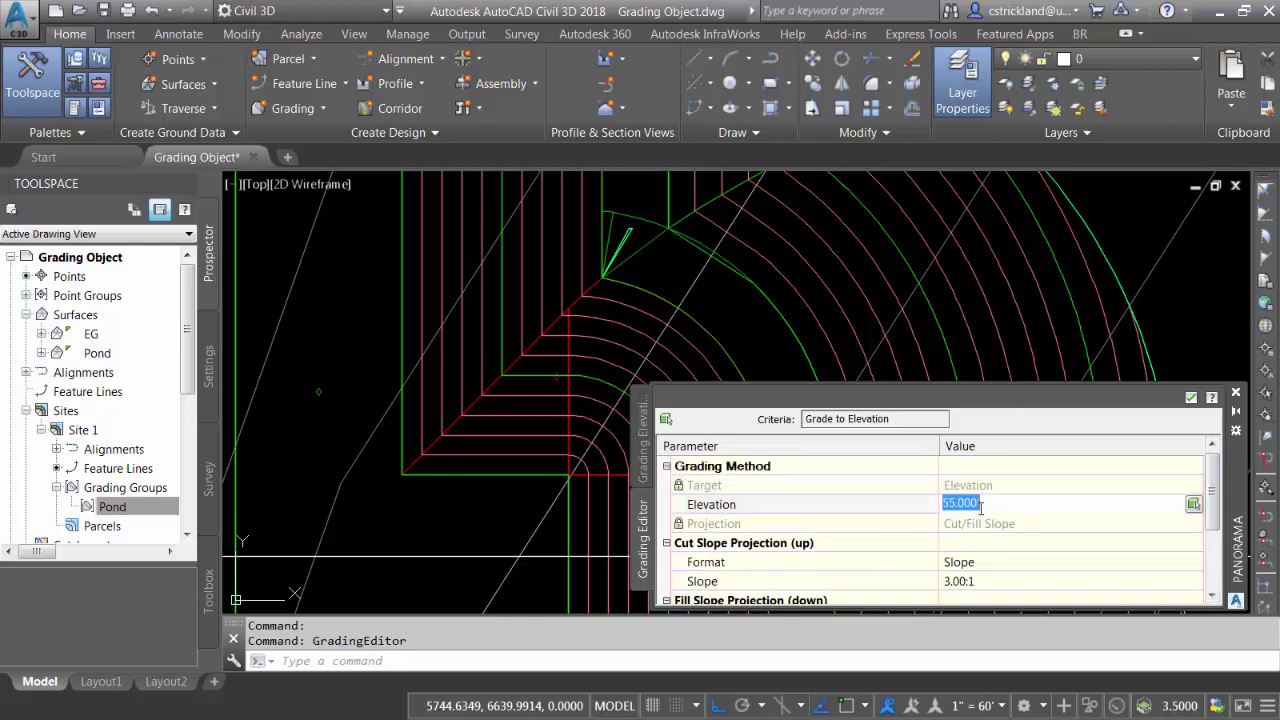
pyautogui.press('Return')
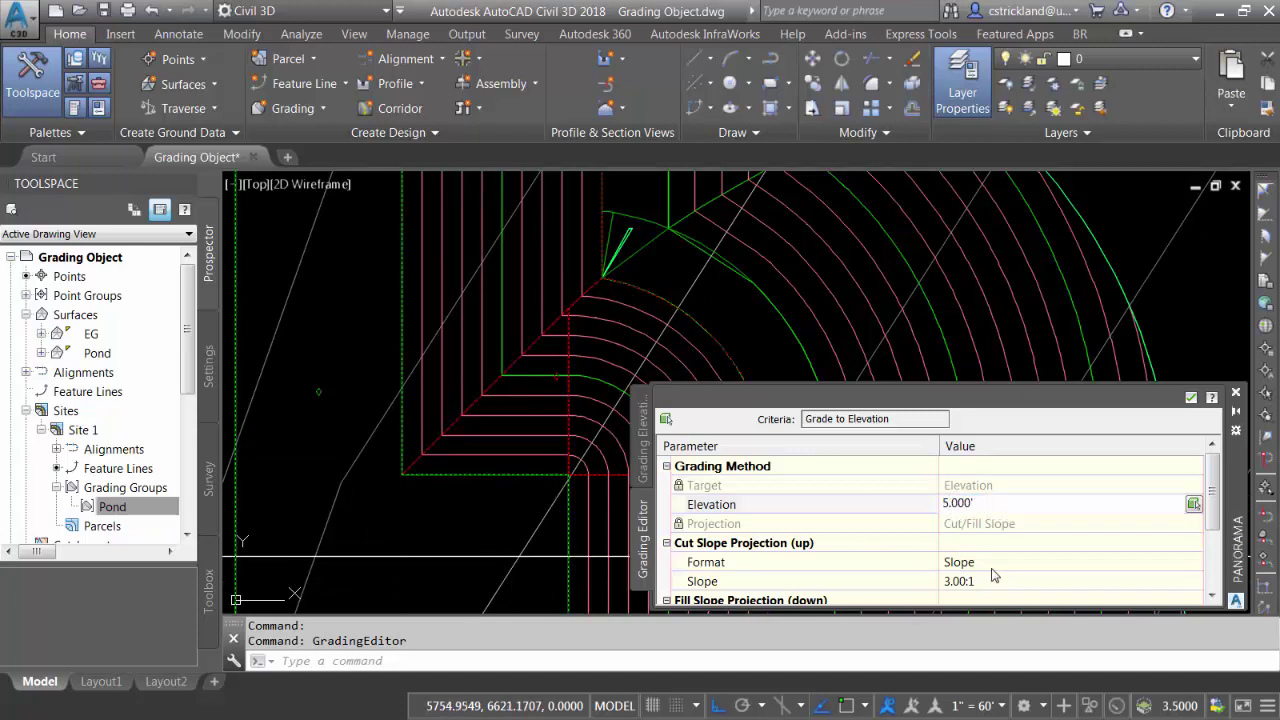
pyautogui.press('Return')
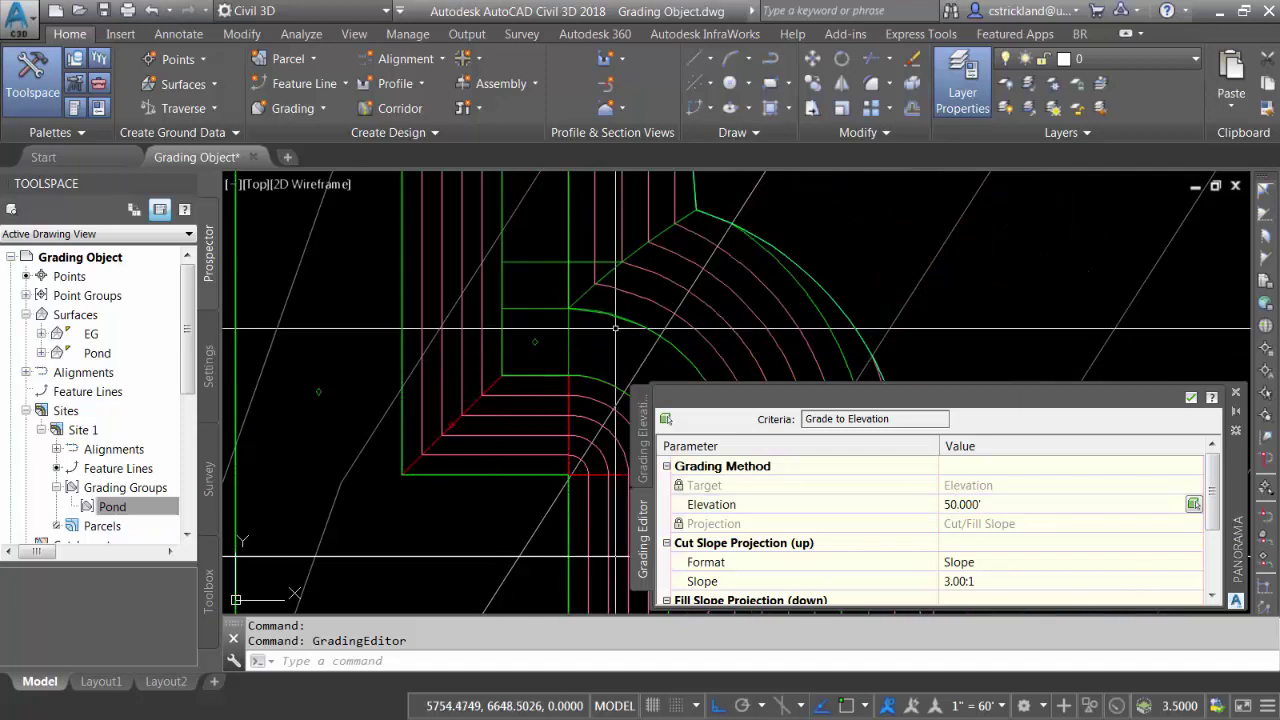
# - Examine the Pond surface in the quick profile and the updated gradings at the pond's inside corner in plan
pyautogui.scroll(-5, 488, 370)
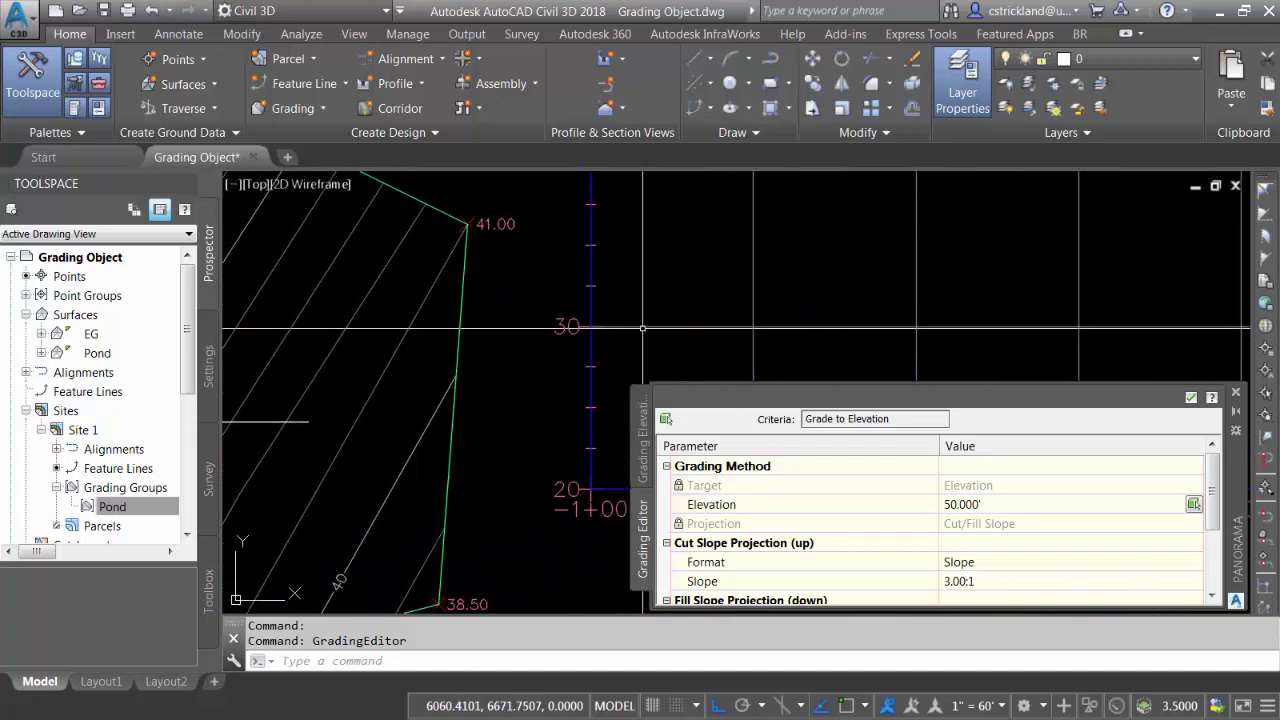
pyautogui.scroll(-4, 642, 327)
pyautogui.scroll(1, 700, 300)
pyautogui.scroll(2, 733, 274)
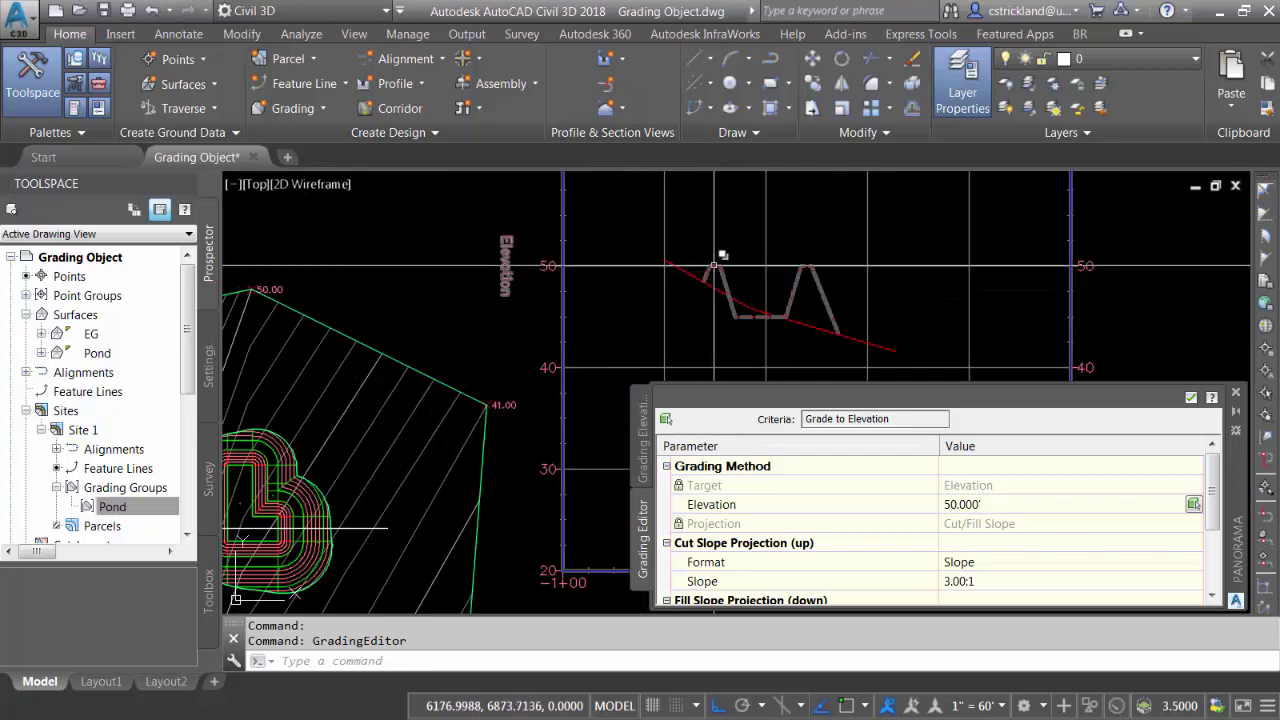
pyautogui.moveTo(722, 256)
pyautogui.mouseDown(button='middle')
pyautogui.moveTo(766, 286)
pyautogui.moveTo(909, 263)
pyautogui.moveTo(860, 246)
pyautogui.mouseUp(button='middle')
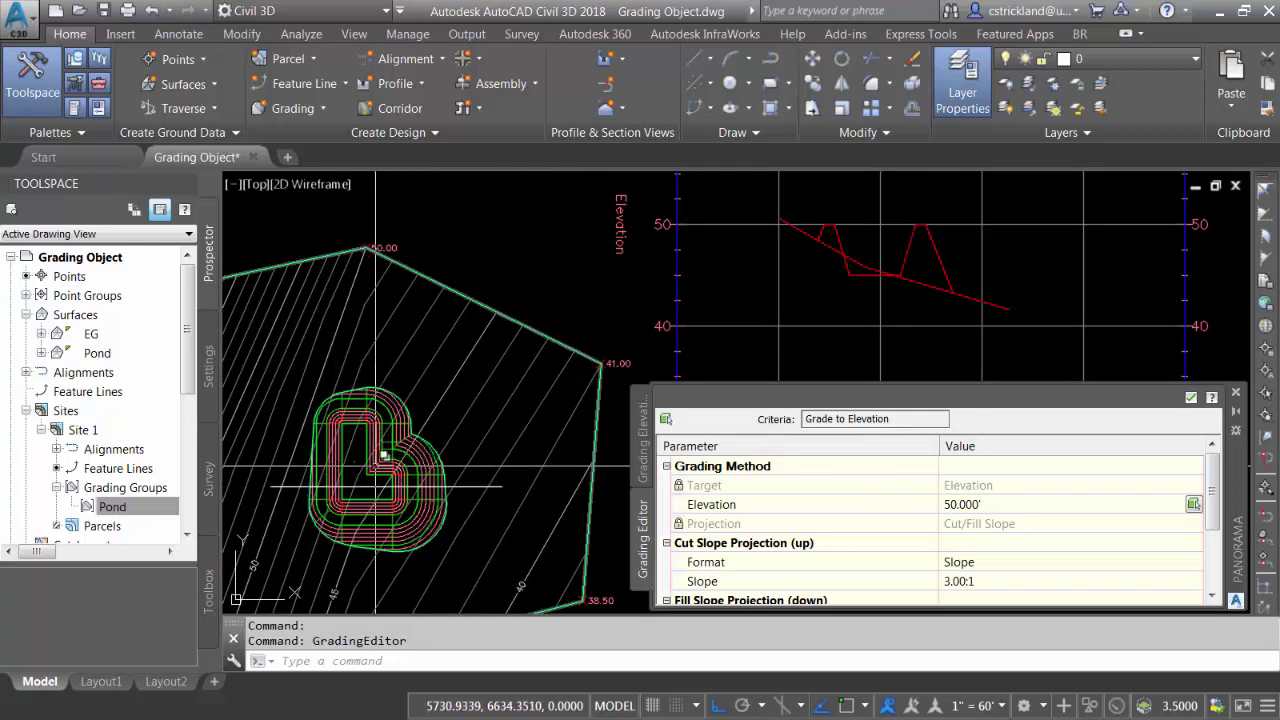
pyautogui.scroll(4, 378, 452)
pyautogui.scroll(3, 378, 452)
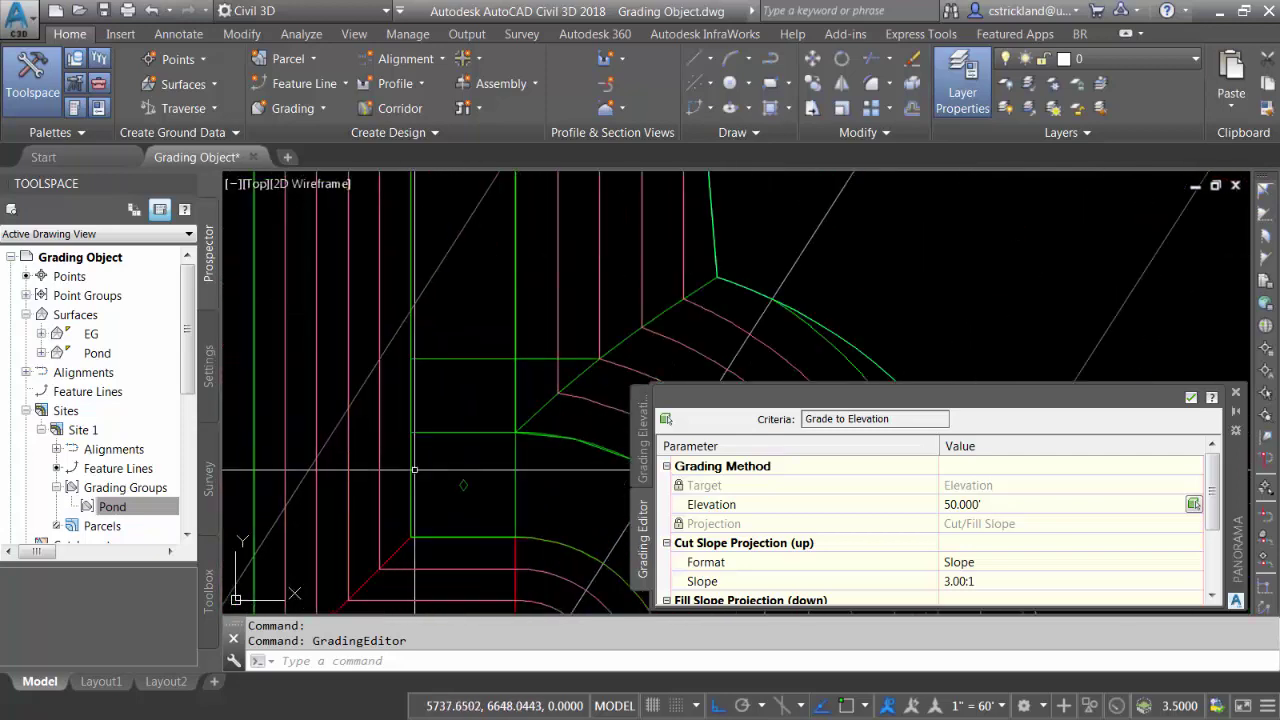
pyautogui.scroll(-5, 475, 490)
pyautogui.moveTo(470, 483); pyautogui.dragTo(465, 376, button='middle')
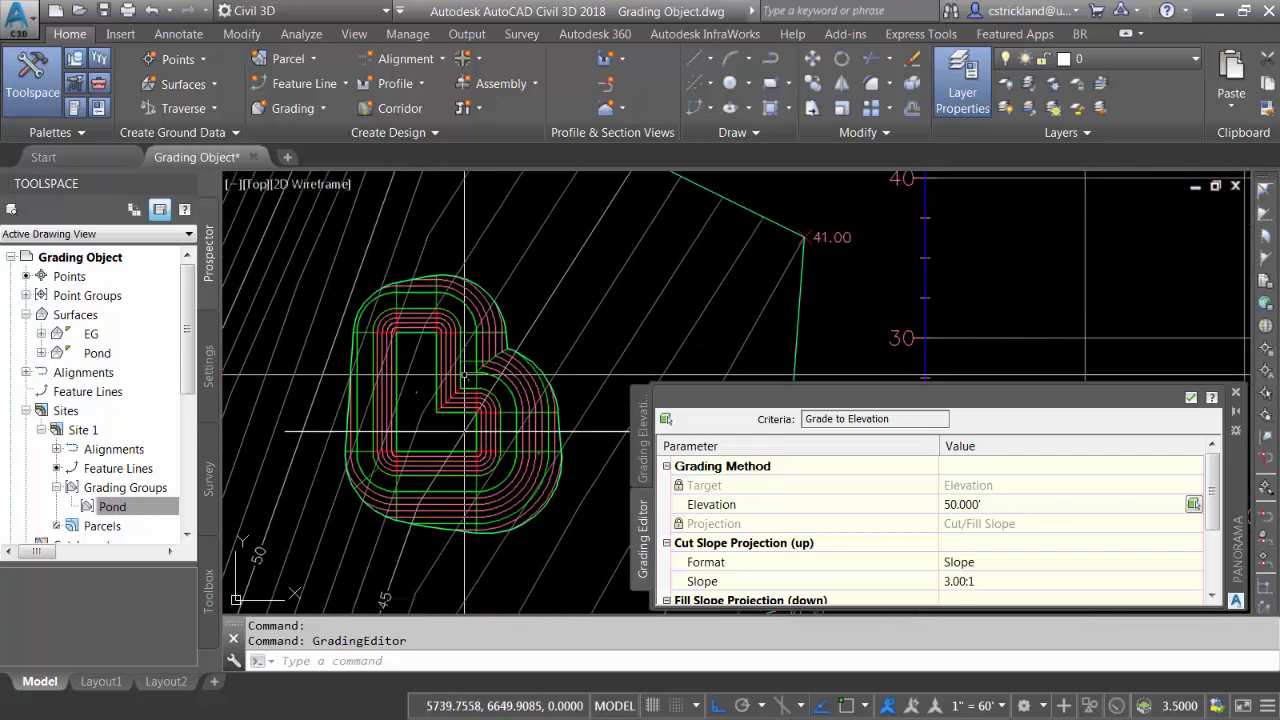
# - Regenerate the drawing with REGEN to refresh the display of the pond gradings
pyautogui.press('Return')
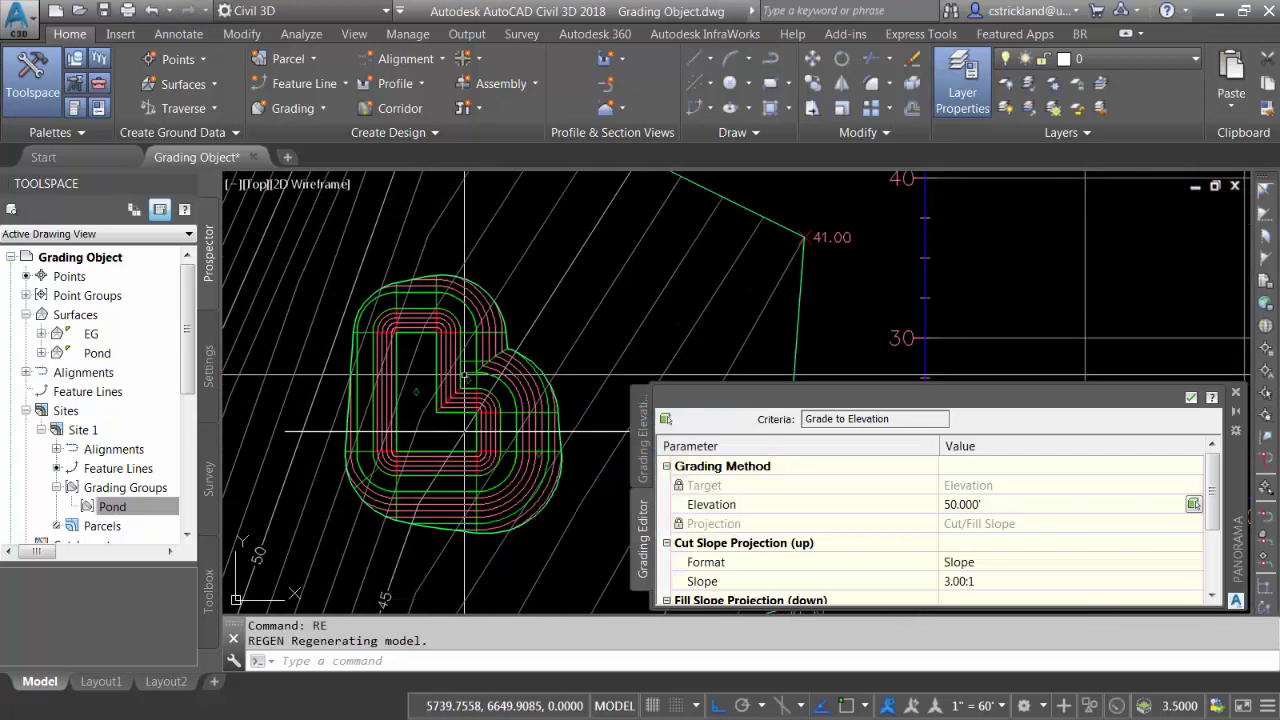
pyautogui.scroll(-4, 497, 445)
pyautogui.write('re')
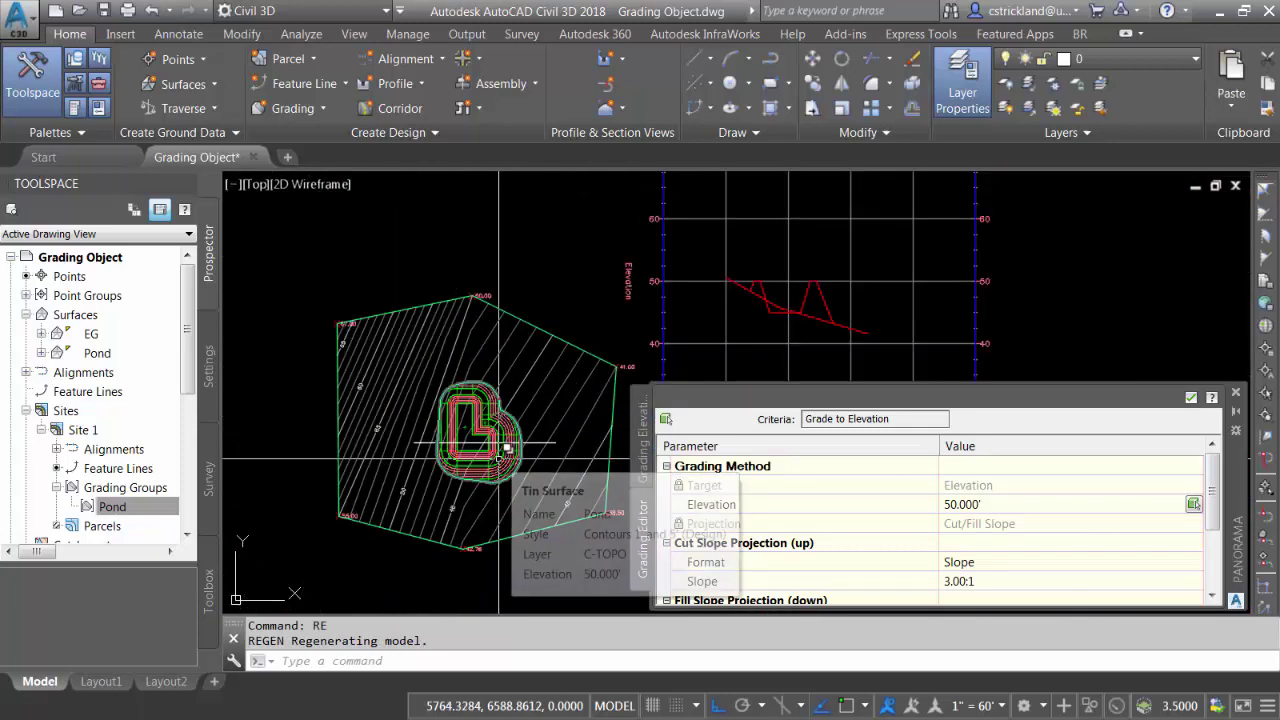
pyautogui.scroll(8, 490, 450)
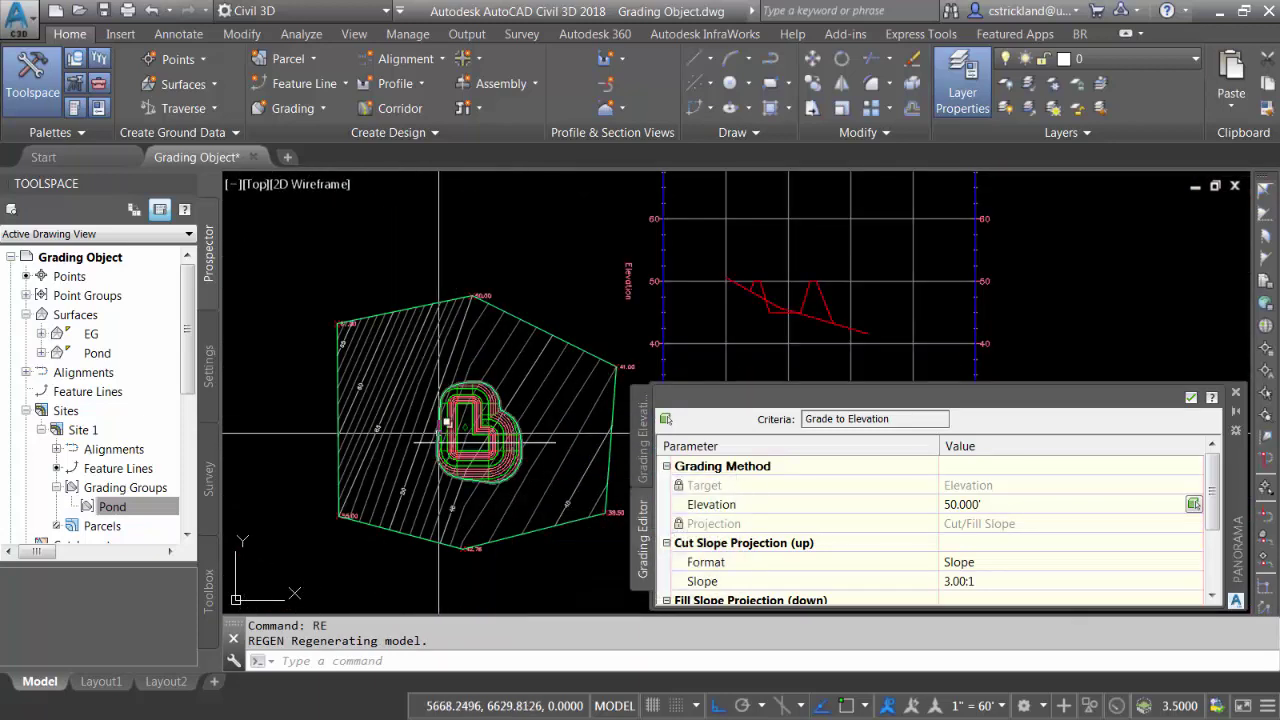
pyautogui.moveTo(540, 395); pyautogui.dragTo(513, 361, button='middle')
pyautogui.scroll(4, 515, 355)
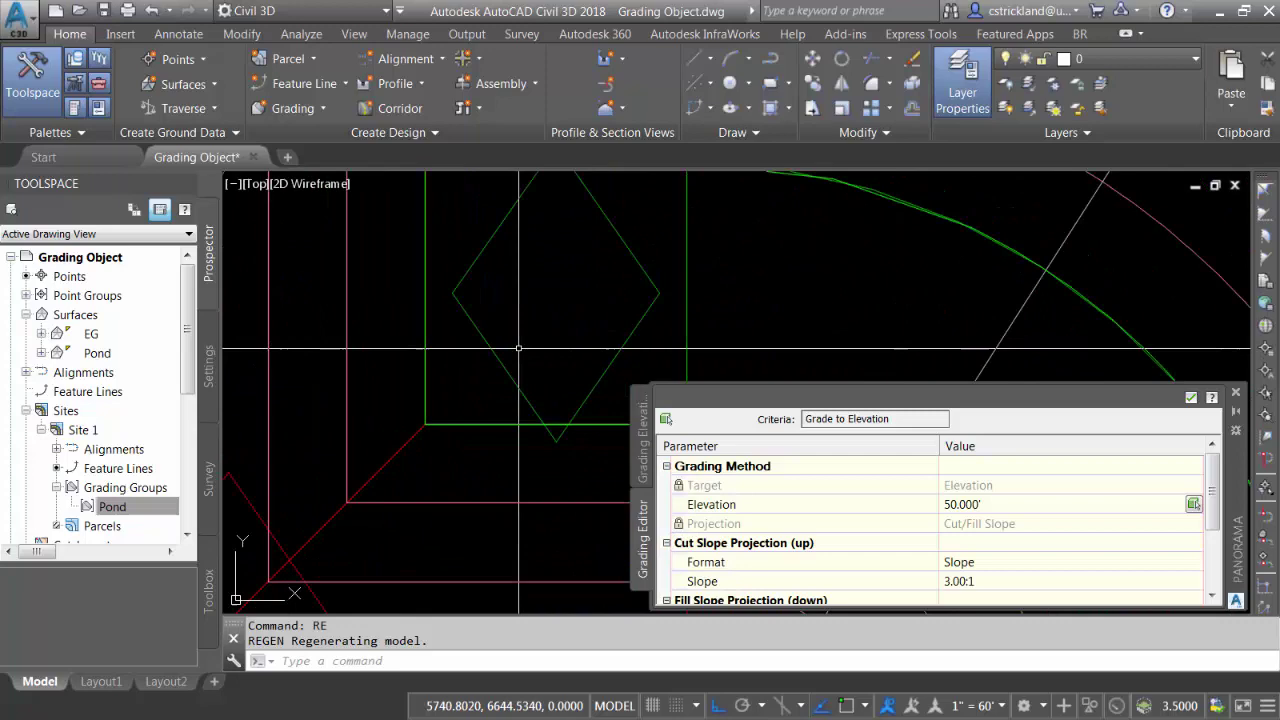
# - Inspect the pond's contours, the inside corner of the L-shaped bottom and the surrounding gradings in plan
pyautogui.scroll(-8, 522, 353)
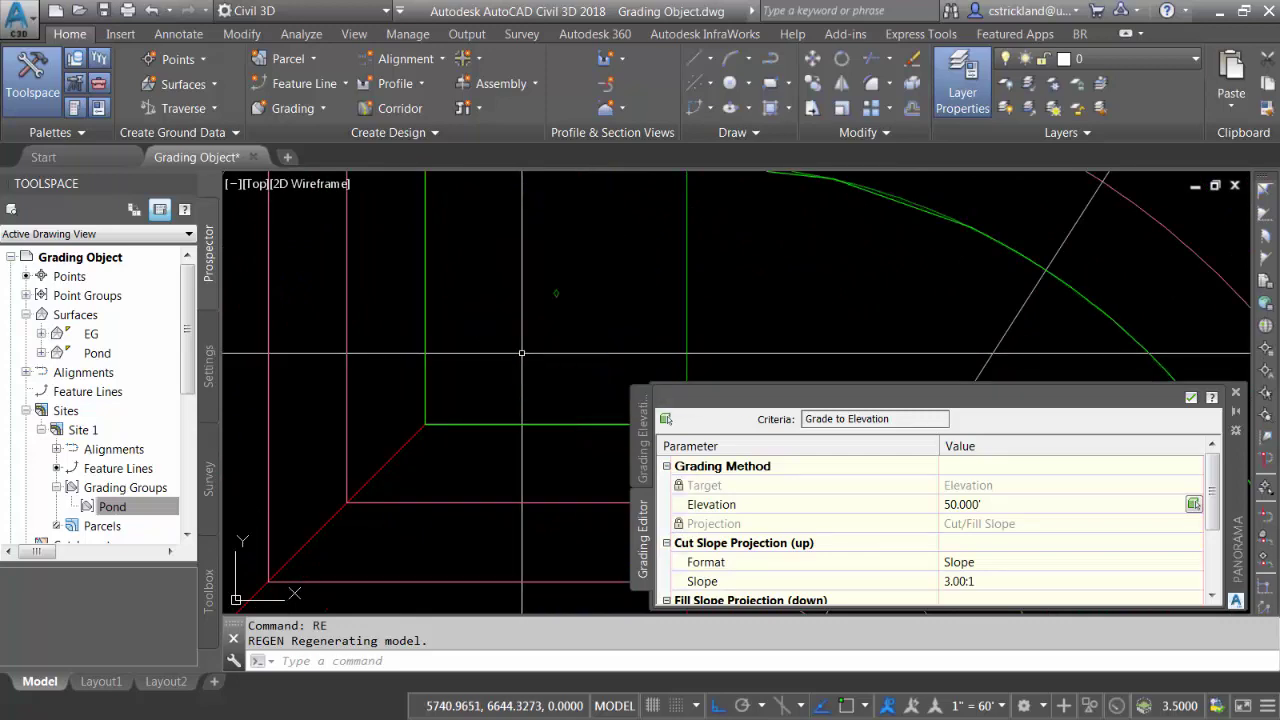
pyautogui.moveTo(490, 533); pyautogui.dragTo(410, 413, button='middle')
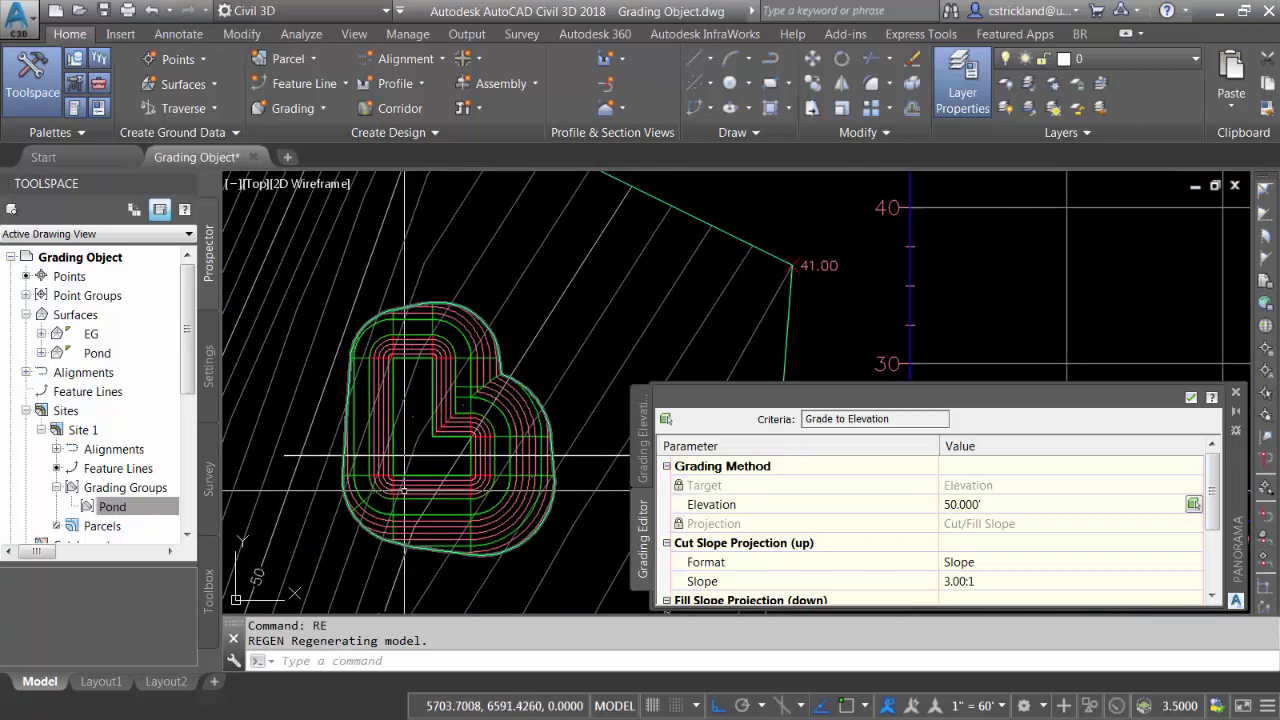
pyautogui.scroll(3, 457, 423)
pyautogui.scroll(-5, 455, 410)
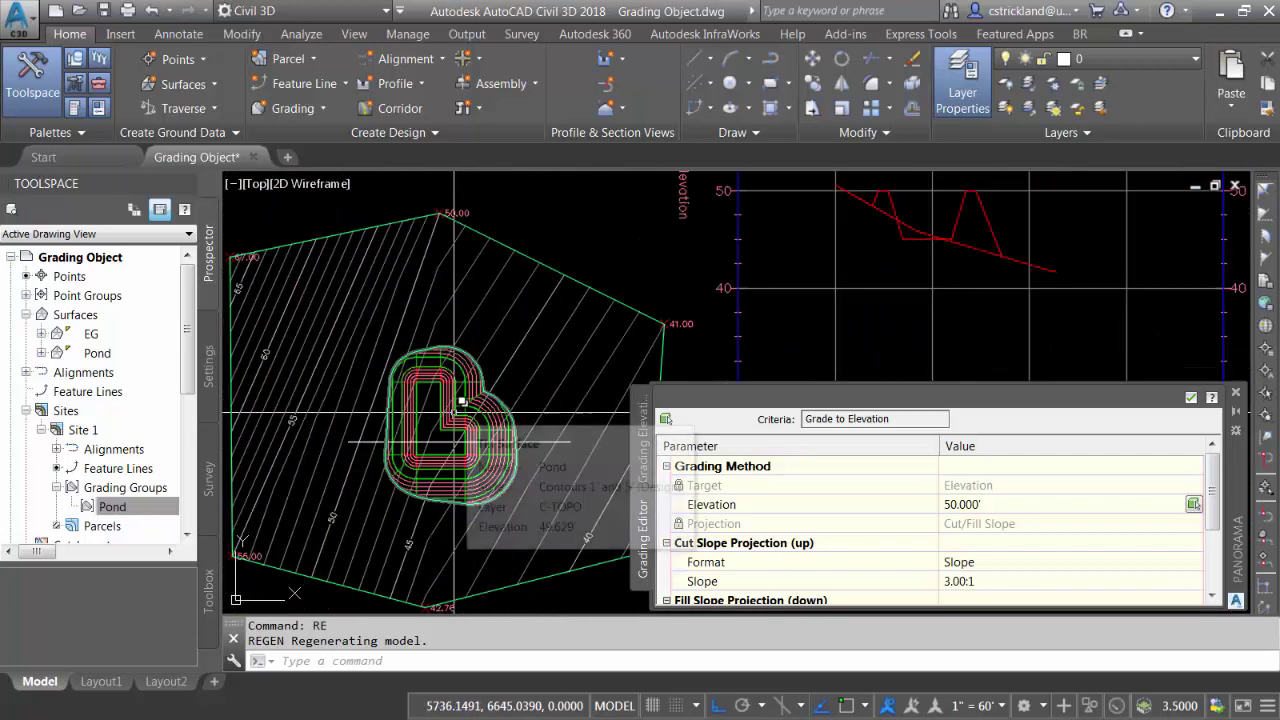
pyautogui.scroll(8, 455, 411)
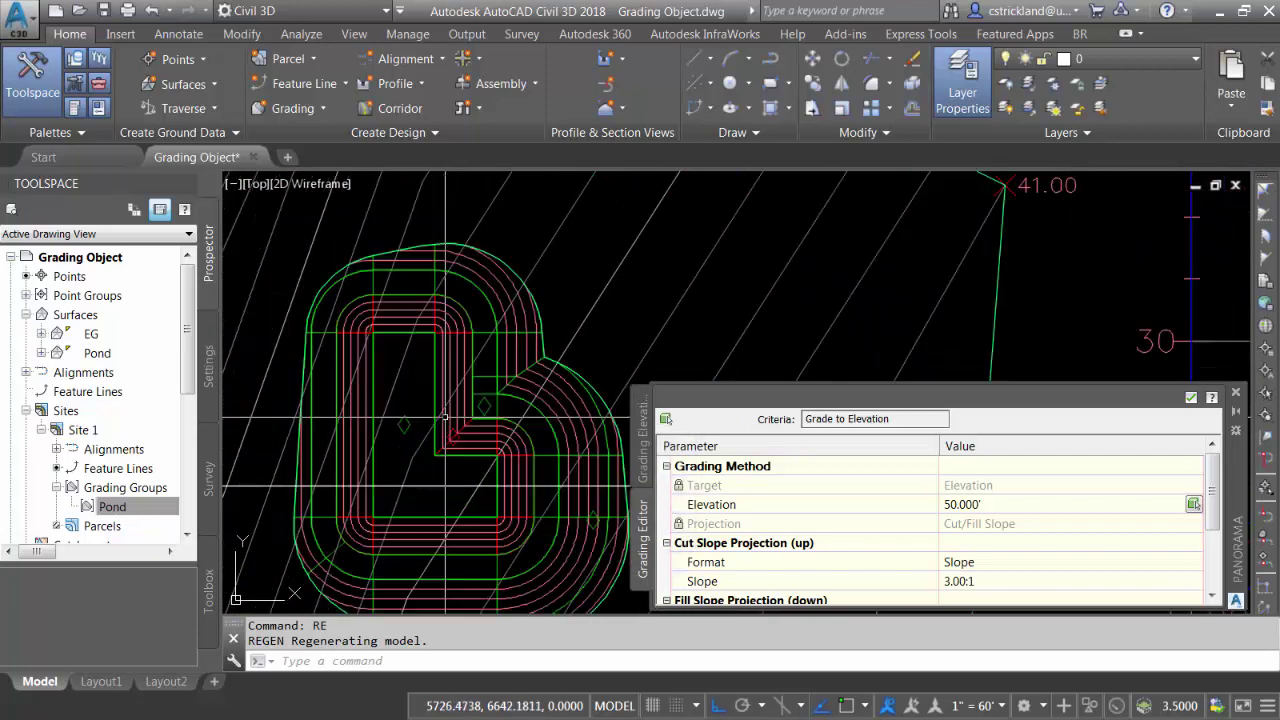
pyautogui.moveTo(509, 494); pyautogui.dragTo(432, 448, button='middle')
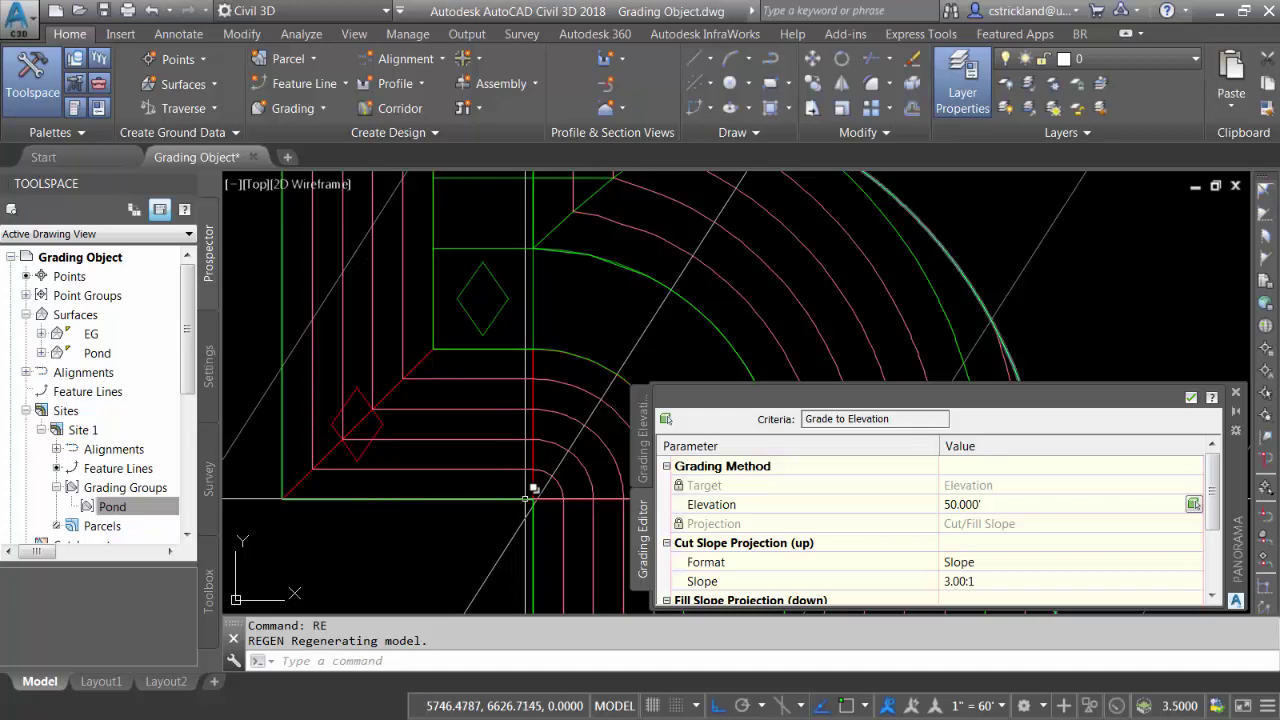
pyautogui.scroll(-8, 502, 496)
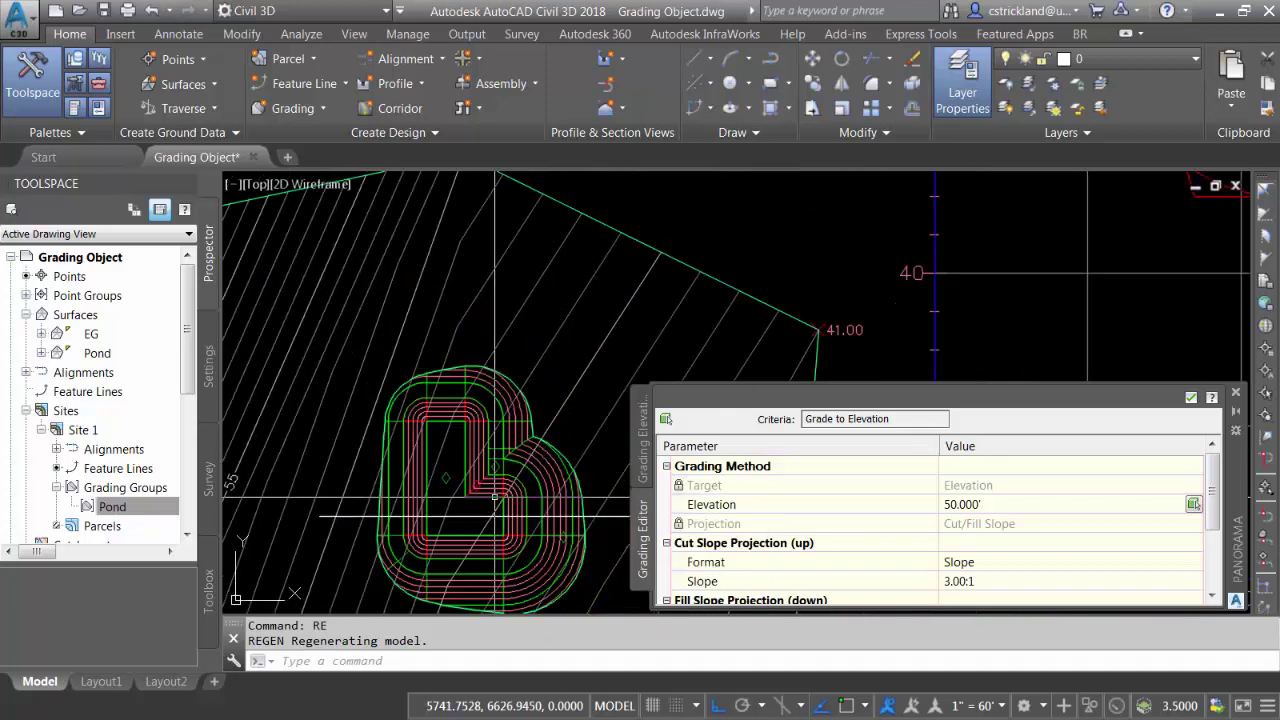